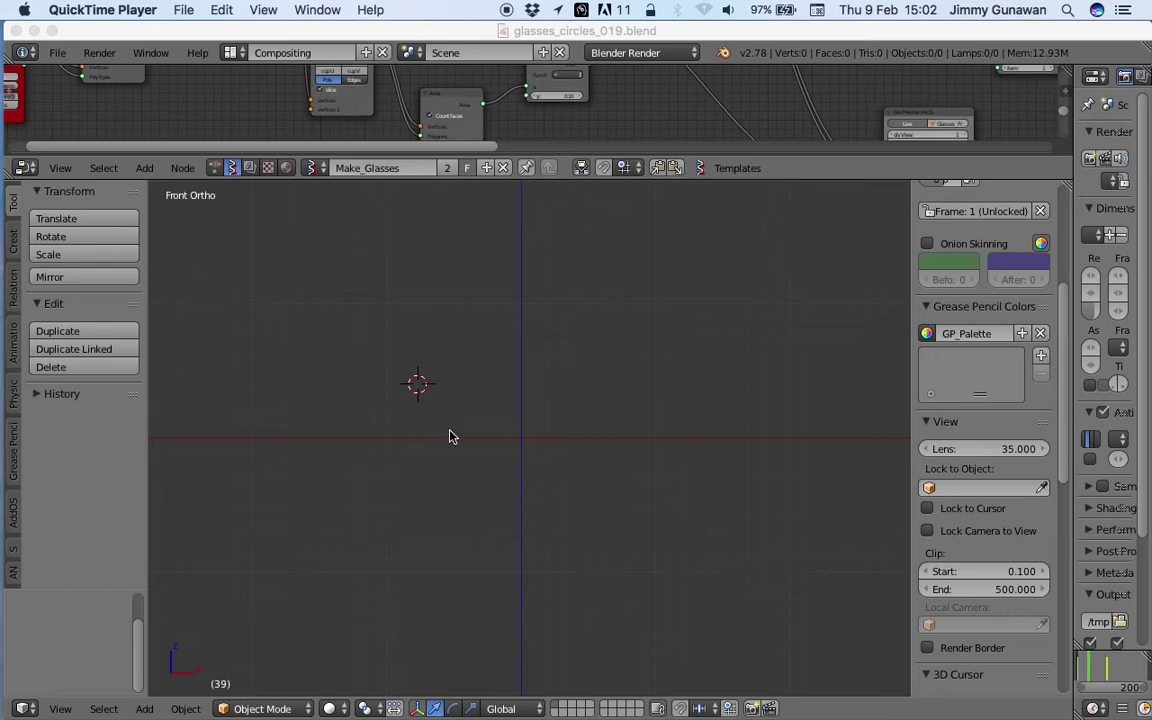
Enlarge the node editor and examine the whole Make_Glasses node tree from its input to its output nodes.
{"action": "left_click", "coordinate": [416, 362]}
{"action": "scroll", "coordinate": [478, 129], "scroll_direction": "down", "scroll_amount": 4}
{"action": "left_click_drag", "start_coordinate": [545, 180], "coordinate": [550, 605]}
{"action": "scroll", "coordinate": [617, 399], "scroll_direction": "down", "scroll_amount": 6}
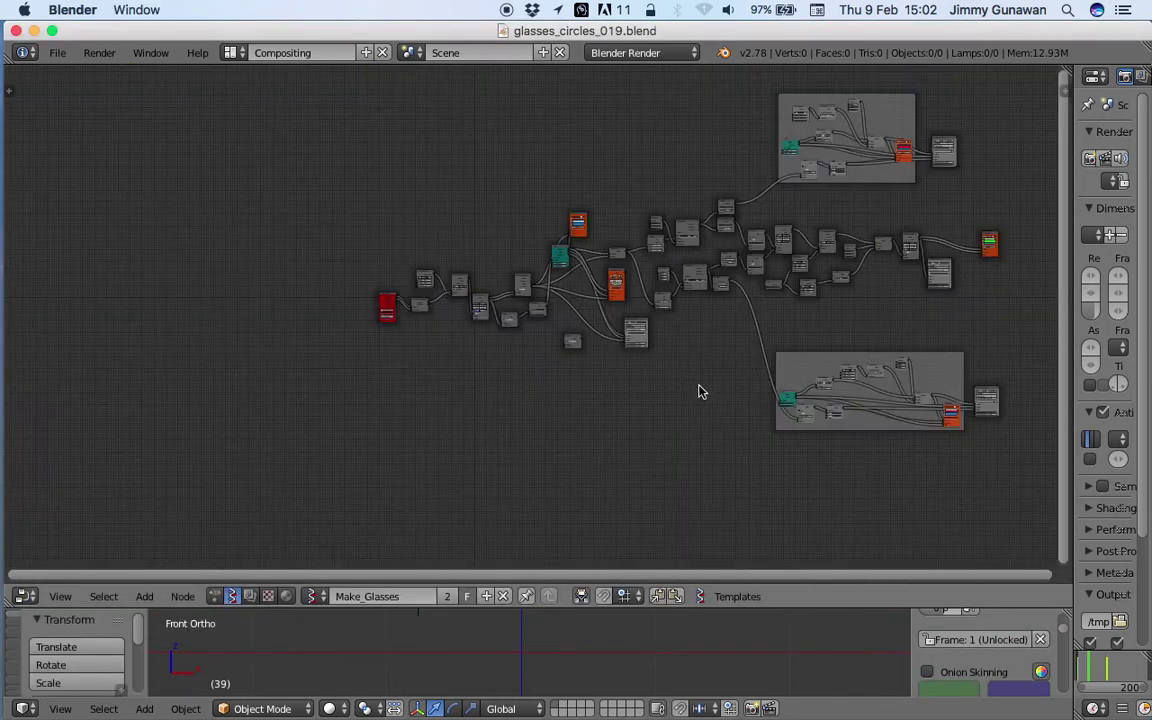
{"action": "middle_click_drag", "start_coordinate": [529, 385], "coordinate": [430, 375]}
{"action": "scroll", "coordinate": [498, 390], "scroll_direction": "up", "scroll_amount": 2}
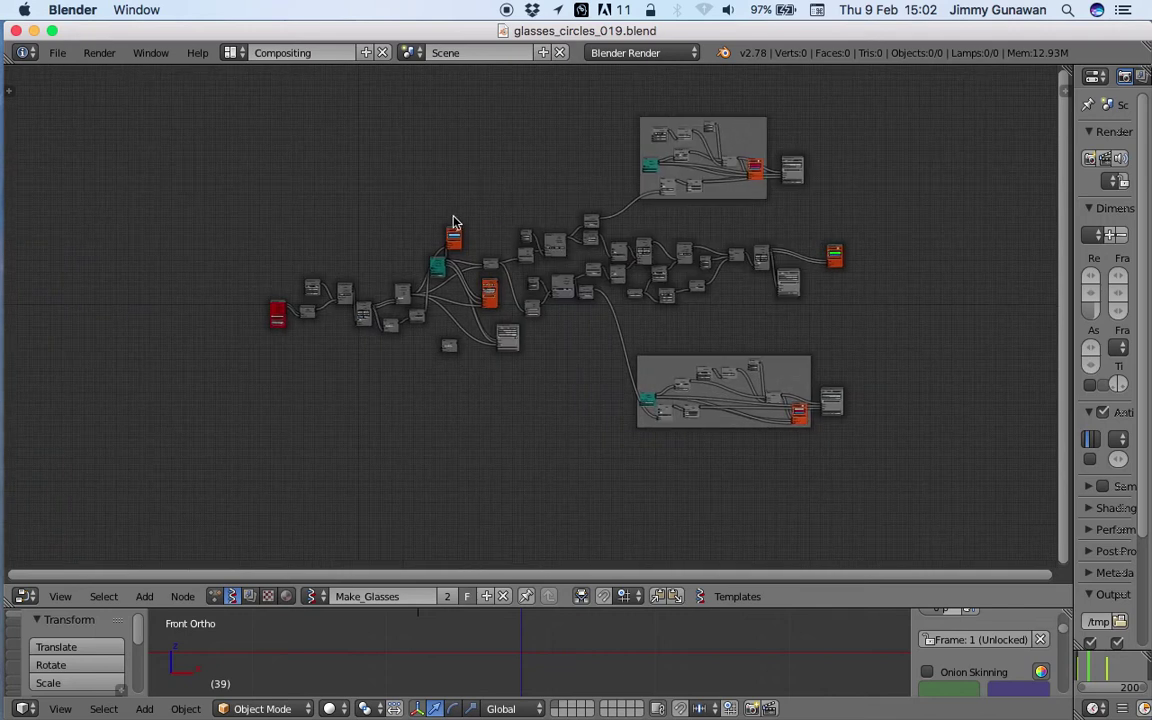
{"action": "scroll", "coordinate": [574, 324], "scroll_direction": "up", "scroll_amount": 2}
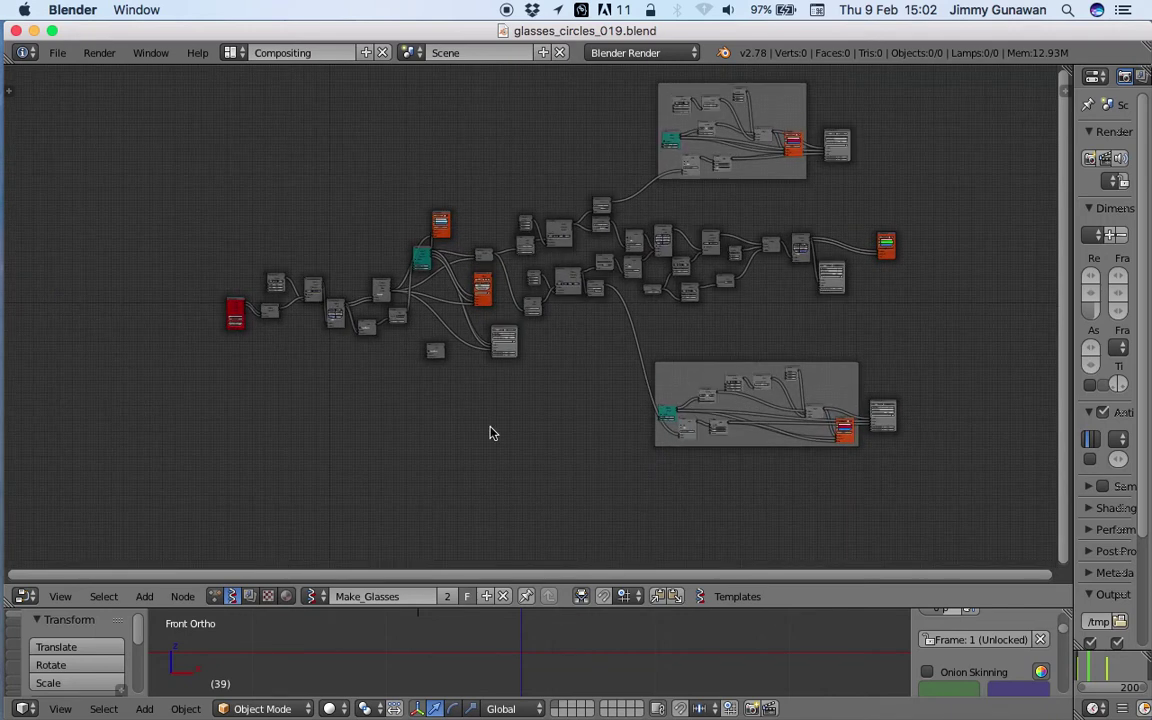
{"action": "middle_click_drag", "start_coordinate": [491, 430], "coordinate": [429, 433]}
Enlarge the 3D view and sketch a large Grease Pencil circle and a smaller one on opposite sides of the vertical axis.
{"action": "left_click_drag", "start_coordinate": [536, 607], "coordinate": [495, 140]}
{"action": "left_click", "coordinate": [404, 333]}
{"action": "mouse_move", "coordinate": [281, 343]}
{"action": "left_mouse_down"}
{"action": "mouse_move", "coordinate": [228, 450]}
{"action": "mouse_move", "coordinate": [398, 512]}
{"action": "mouse_move", "coordinate": [442, 329]}
{"action": "mouse_move", "coordinate": [252, 337]}
{"action": "left_mouse_up"}
{"action": "mouse_move", "coordinate": [652, 358]}
{"action": "left_mouse_down"}
{"action": "mouse_move", "coordinate": [604, 424]}
{"action": "mouse_move", "coordinate": [699, 470]}
{"action": "mouse_move", "coordinate": [720, 386]}
{"action": "mouse_move", "coordinate": [665, 372]}
{"action": "left_mouse_up"}
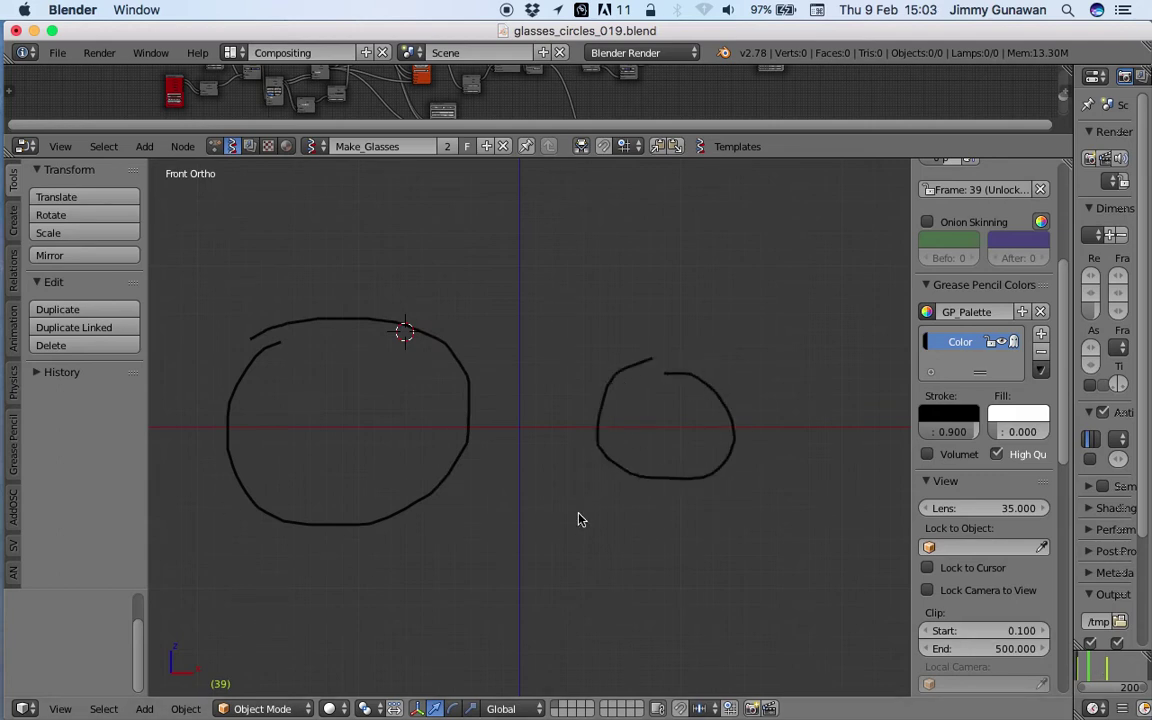
Convert the Grease Pencil strokes to a Bezier curve with Link Strokes turned off.
{"action": "key", "text": "space"}
{"action": "type", "text": "conver"}
{"action": "key", "text": "Return"}
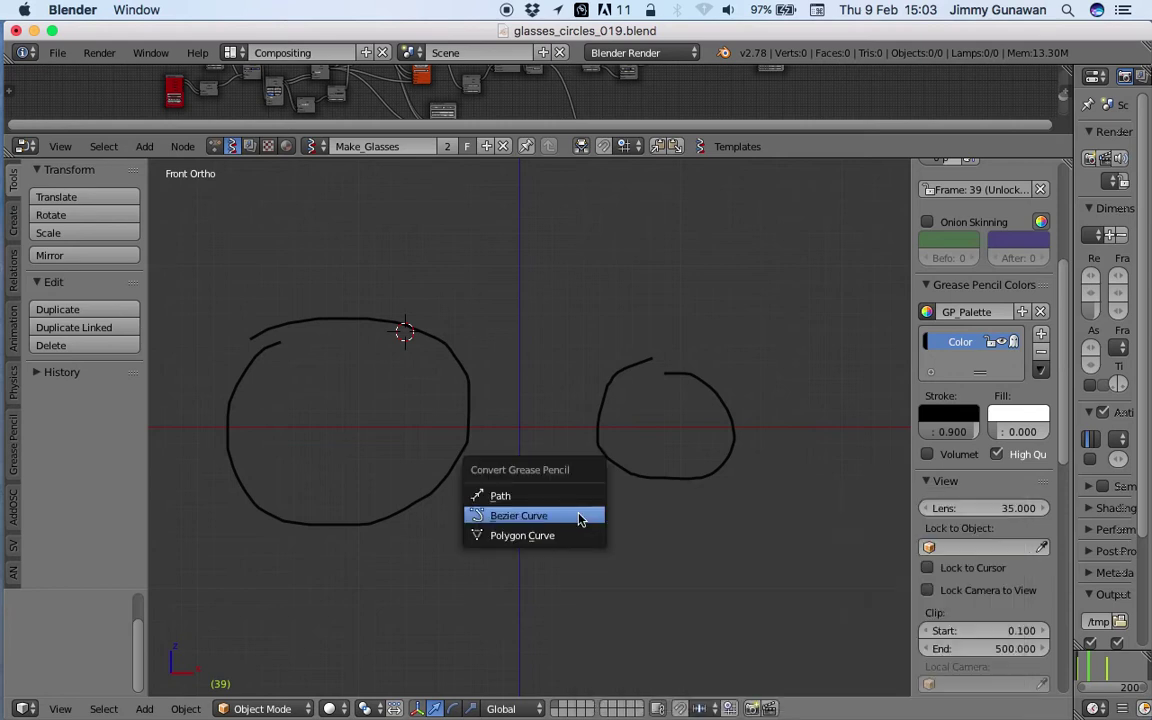
{"action": "left_click", "coordinate": [586, 516]}
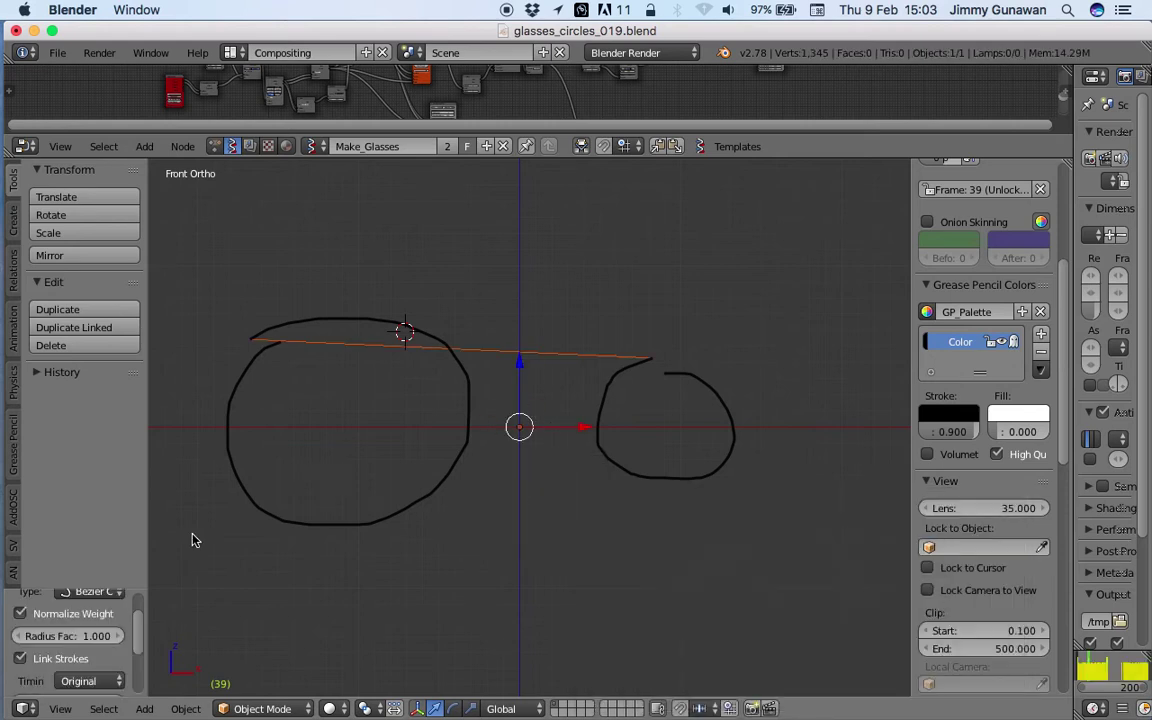
{"action": "left_click", "coordinate": [57, 661]}
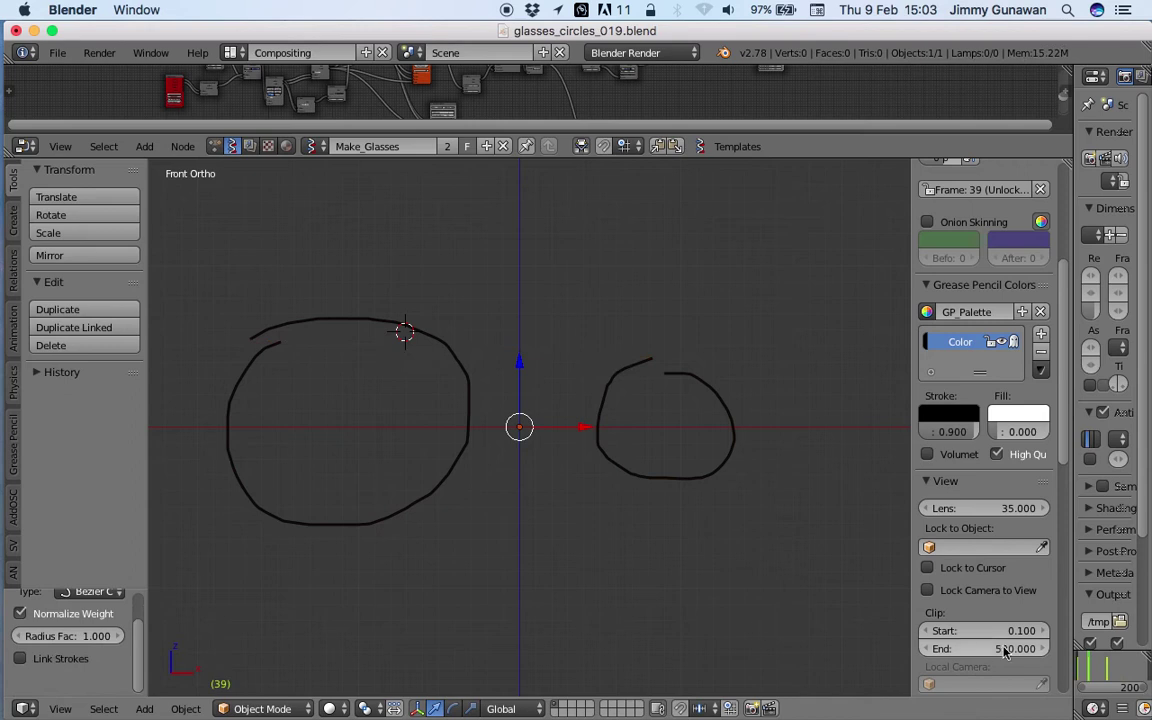
Move to frame 74 to update the generated glasses and inspect the lenses in wireframe and solid shading.
{"action": "left_click", "coordinate": [1098, 672]}
{"action": "middle_click_drag", "start_coordinate": [663, 457], "coordinate": [537, 409]}
{"action": "key", "text": "z"}
{"action": "key", "text": "z"}
{"action": "key", "text": "z"}
{"action": "key", "text": "z"}
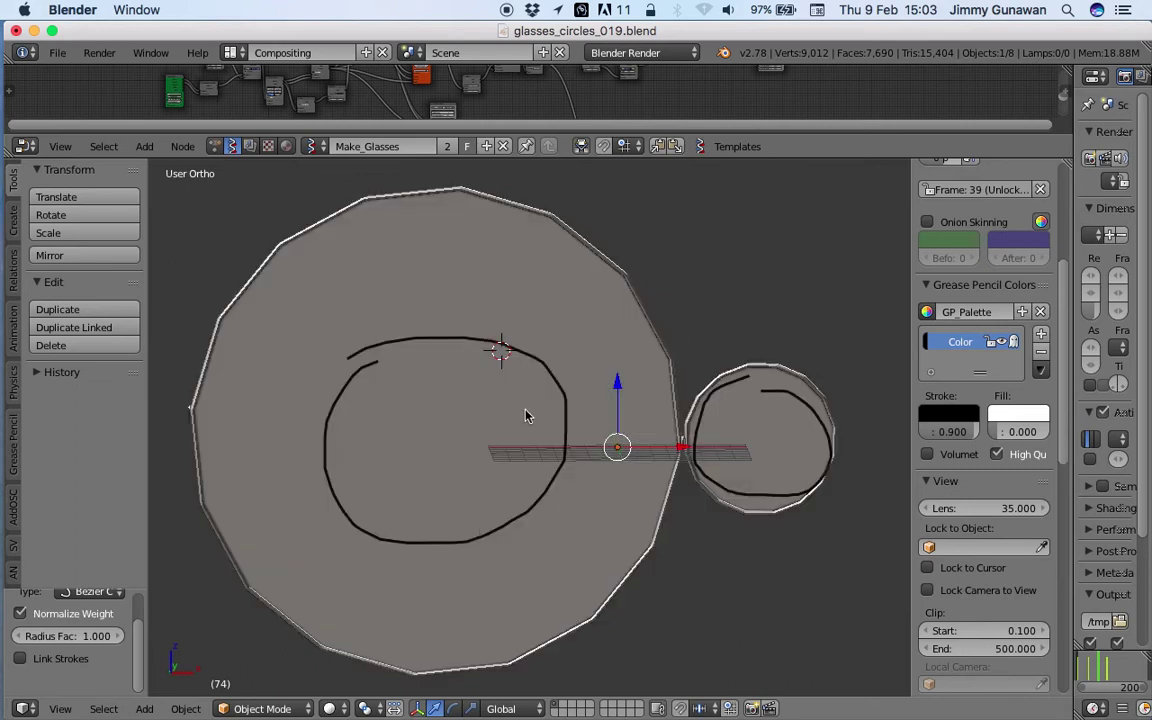
{"action": "middle_click_drag", "start_coordinate": [483, 345], "coordinate": [499, 310]}
{"action": "mouse_move", "coordinate": [618, 390]}
{"action": "middle_mouse_down"}
{"action": "mouse_move", "coordinate": [571, 388]}
{"action": "mouse_move", "coordinate": [627, 411]}
{"action": "middle_mouse_up"}
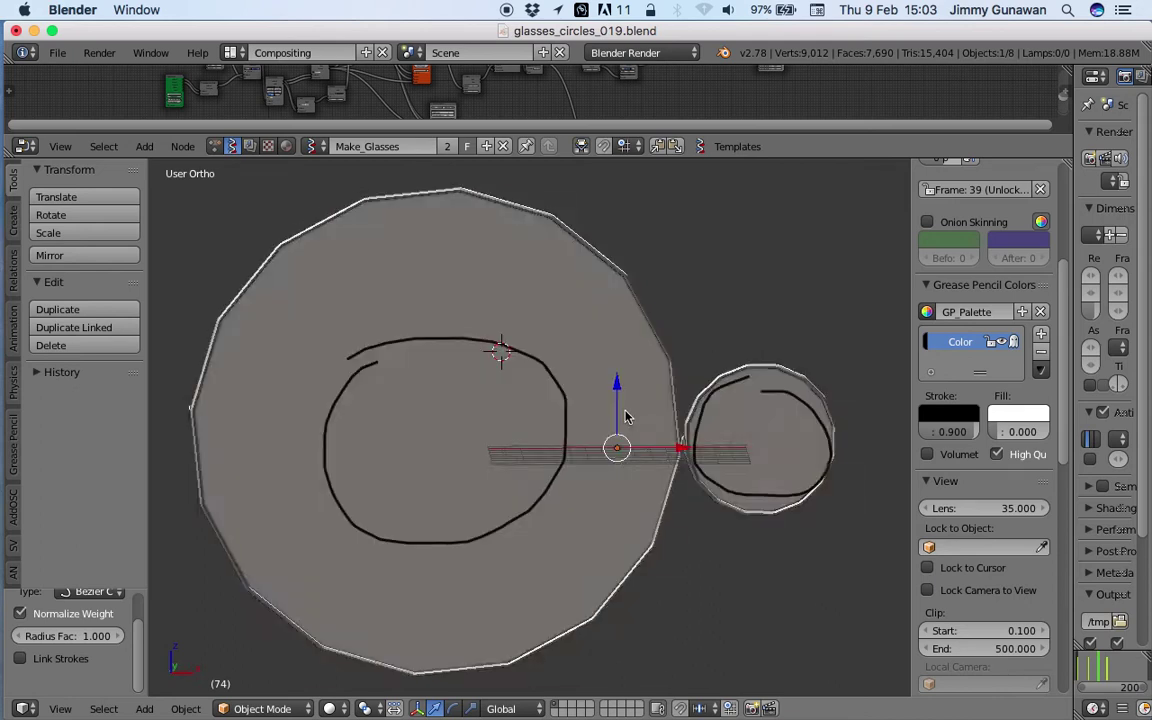
Delete all objects in the 3D view and remove the Grease Pencil color together with its two circle strokes.
{"action": "scroll", "coordinate": [628, 426], "scroll_direction": "down", "scroll_amount": 2}
{"action": "key", "text": "a"}
{"action": "key", "text": "a"}
{"action": "key", "text": "Delete"}
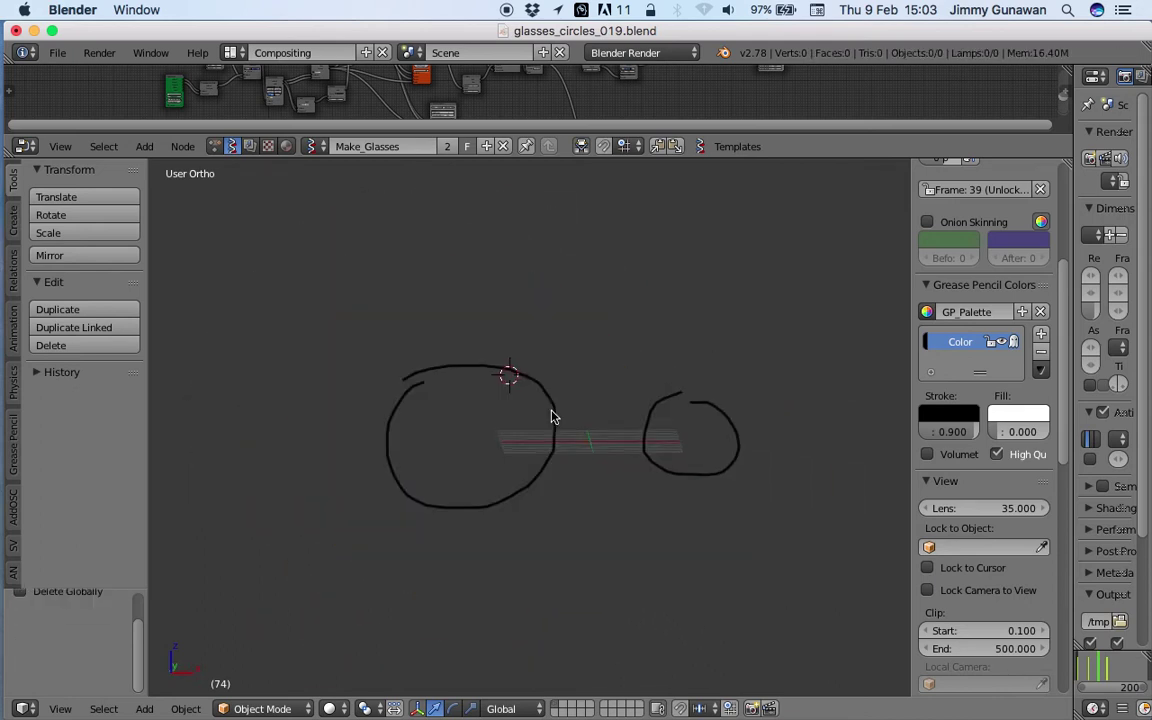
{"action": "left_click", "coordinate": [1041, 353]}
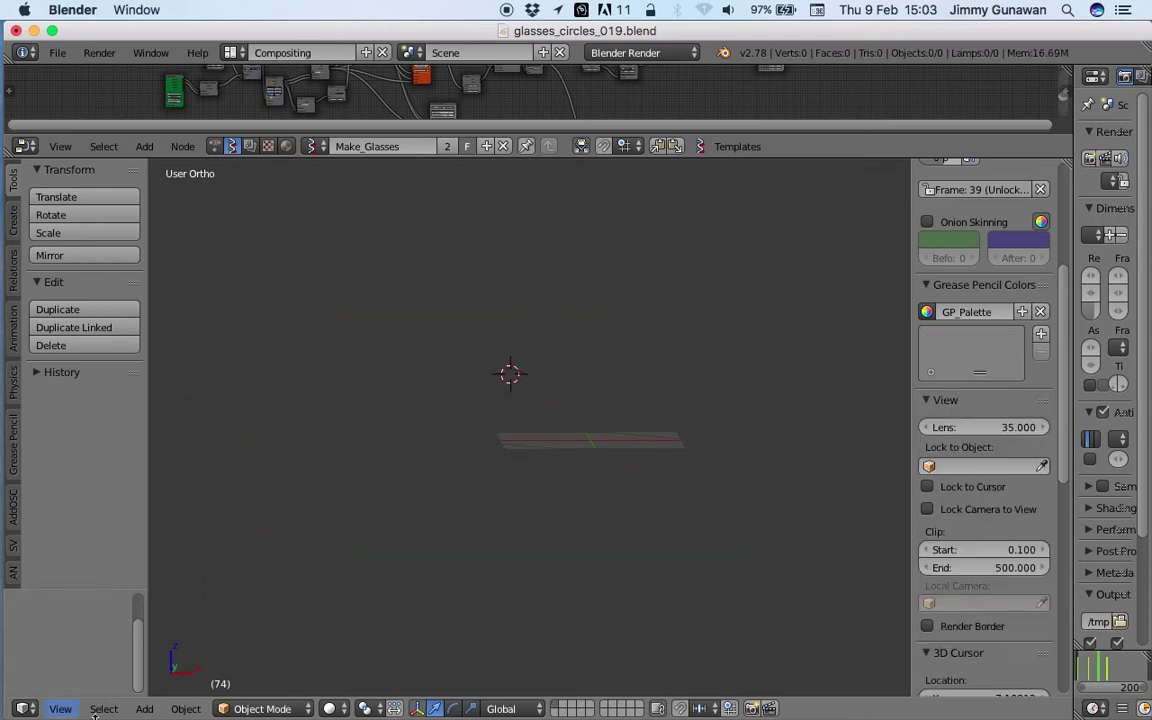
In front view, sketch two new Grease Pencil circles beside the vertical axis, spanning about 30.4 by 11.5 units overall.
{"action": "left_click", "coordinate": [60, 708]}
{"action": "left_click", "coordinate": [80, 589]}
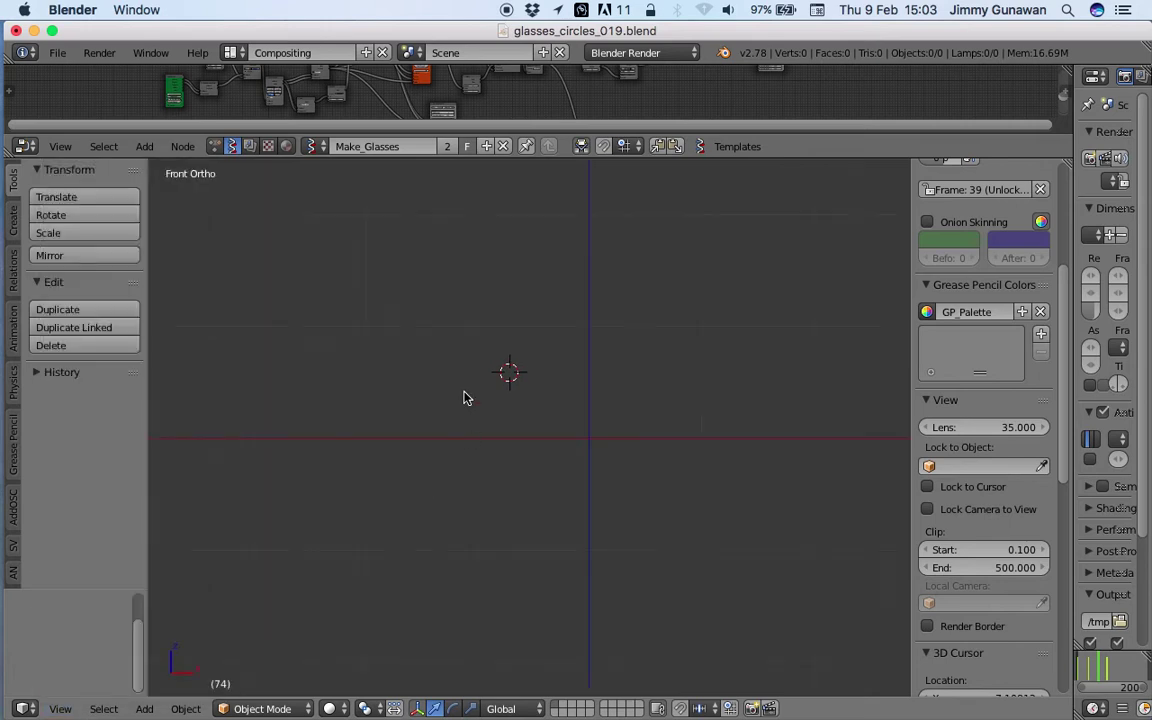
{"action": "mouse_move", "coordinate": [452, 372]}
{"action": "left_mouse_down"}
{"action": "mouse_move", "coordinate": [420, 437]}
{"action": "mouse_move", "coordinate": [504, 481]}
{"action": "mouse_move", "coordinate": [550, 378]}
{"action": "mouse_move", "coordinate": [470, 360]}
{"action": "mouse_move", "coordinate": [440, 375]}
{"action": "left_mouse_up"}
{"action": "mouse_move", "coordinate": [684, 364]}
{"action": "left_mouse_down"}
{"action": "mouse_move", "coordinate": [645, 445]}
{"action": "mouse_move", "coordinate": [735, 465]}
{"action": "mouse_move", "coordinate": [743, 380]}
{"action": "mouse_move", "coordinate": [702, 366]}
{"action": "left_mouse_up"}
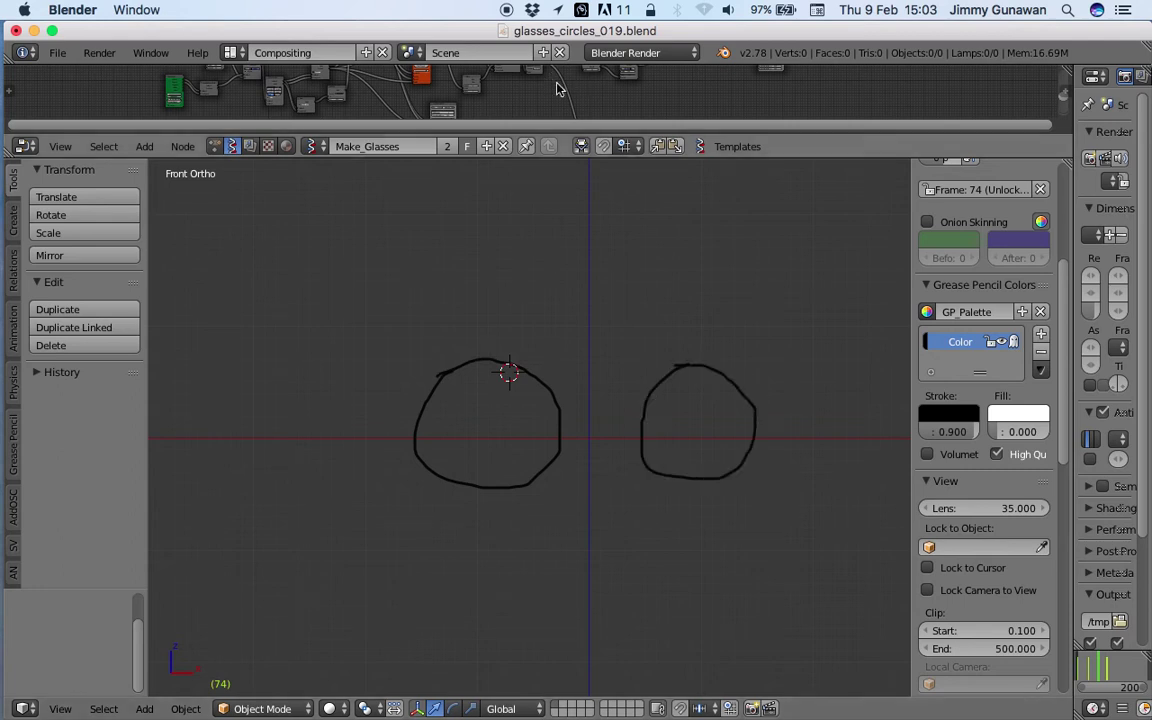
Convert the new strokes to an unlinked Bezier curve and move to frame 119 to update the generated glasses.
{"action": "key", "text": "space"}
{"action": "type", "text": "conver"}
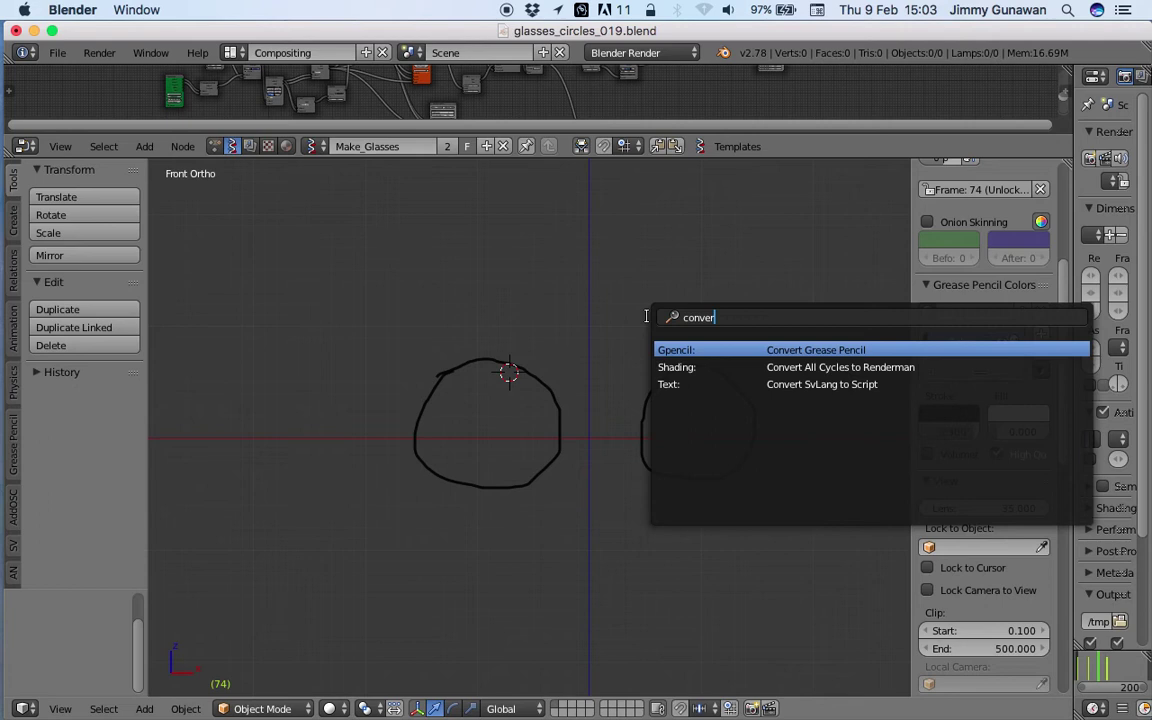
{"action": "key", "text": "Return"}
{"action": "left_click", "coordinate": [651, 319]}
{"action": "left_click", "coordinate": [1112, 669]}
{"action": "middle_click_drag", "start_coordinate": [650, 398], "coordinate": [543, 429]}
In the converted curve, move the circle under the larger lens about 6.5 units in negative X, away from the other circle.
{"action": "right_click", "coordinate": [548, 414]}
{"action": "right_click", "coordinate": [545, 420]}
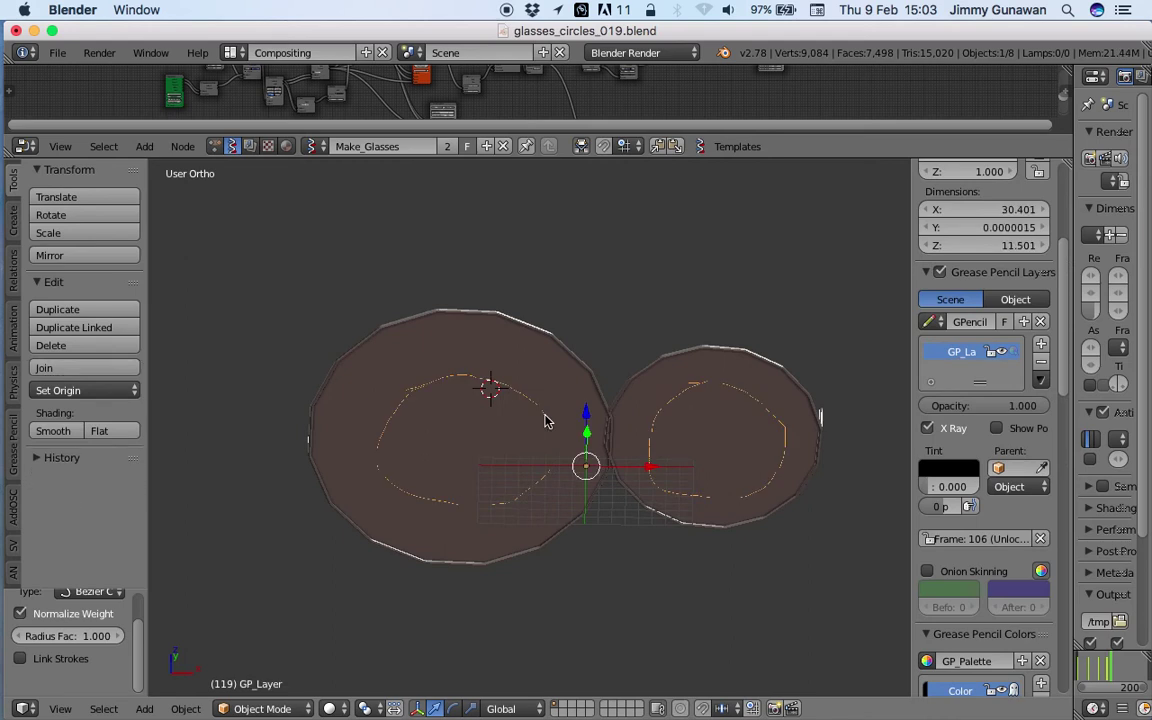
{"action": "key", "text": "Tab"}
{"action": "left_click", "coordinate": [661, 414]}
{"action": "middle_click_drag", "start_coordinate": [540, 412], "coordinate": [515, 407]}
{"action": "middle_click_drag", "start_coordinate": [359, 332], "coordinate": [354, 312]}
{"action": "key", "text": "a"}
{"action": "key", "text": "l"}
{"action": "key", "text": "g"}
{"action": "key", "text": "x"}
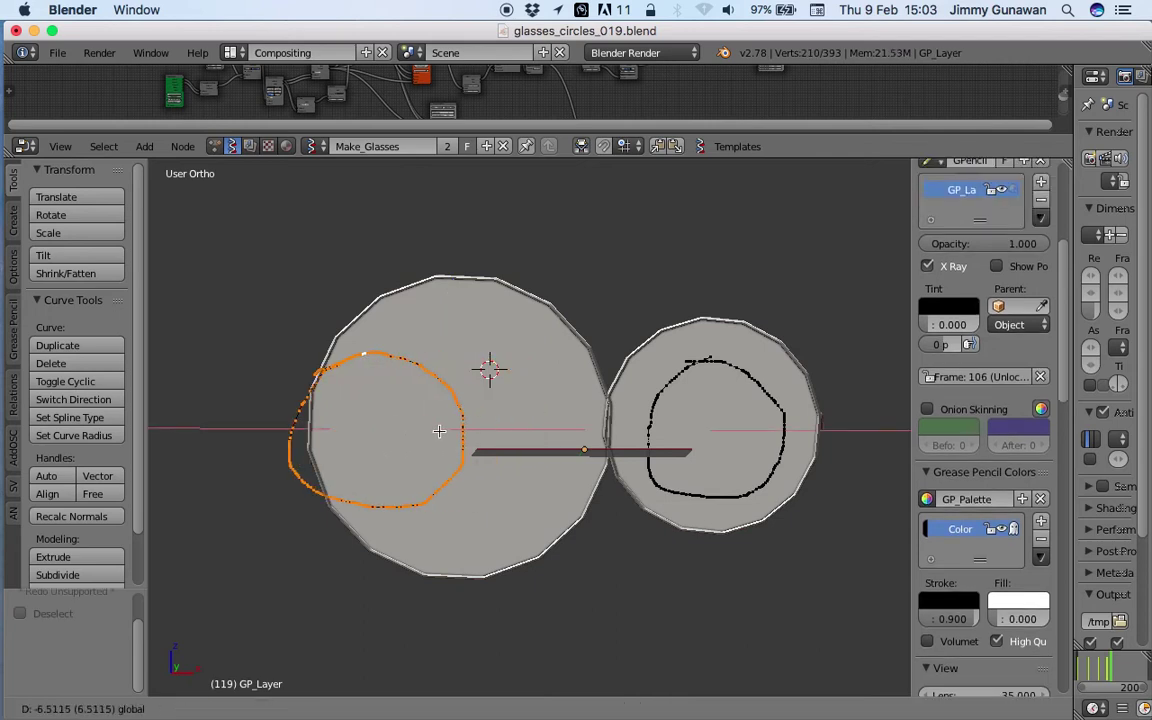
{"action": "left_click", "coordinate": [371, 431]}
{"action": "key", "text": "Tab"}
Move to frame 55 to update the generated glasses and inspect the bridge and lenses from several sides.
{"action": "left_click", "coordinate": [208, 433]}
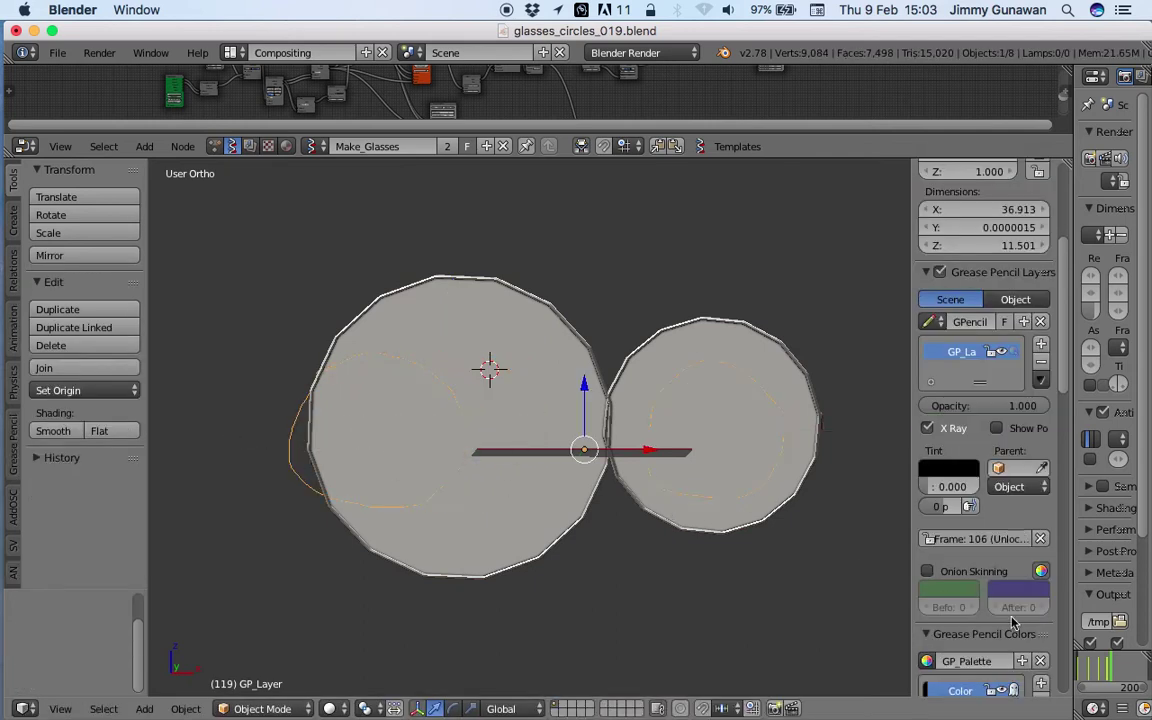
{"action": "middle_click_drag", "start_coordinate": [530, 390], "coordinate": [393, 373]}
{"action": "scroll", "coordinate": [388, 407], "scroll_direction": "up", "scroll_amount": 3}
{"action": "scroll", "coordinate": [388, 407], "scroll_direction": "up", "scroll_amount": 2}
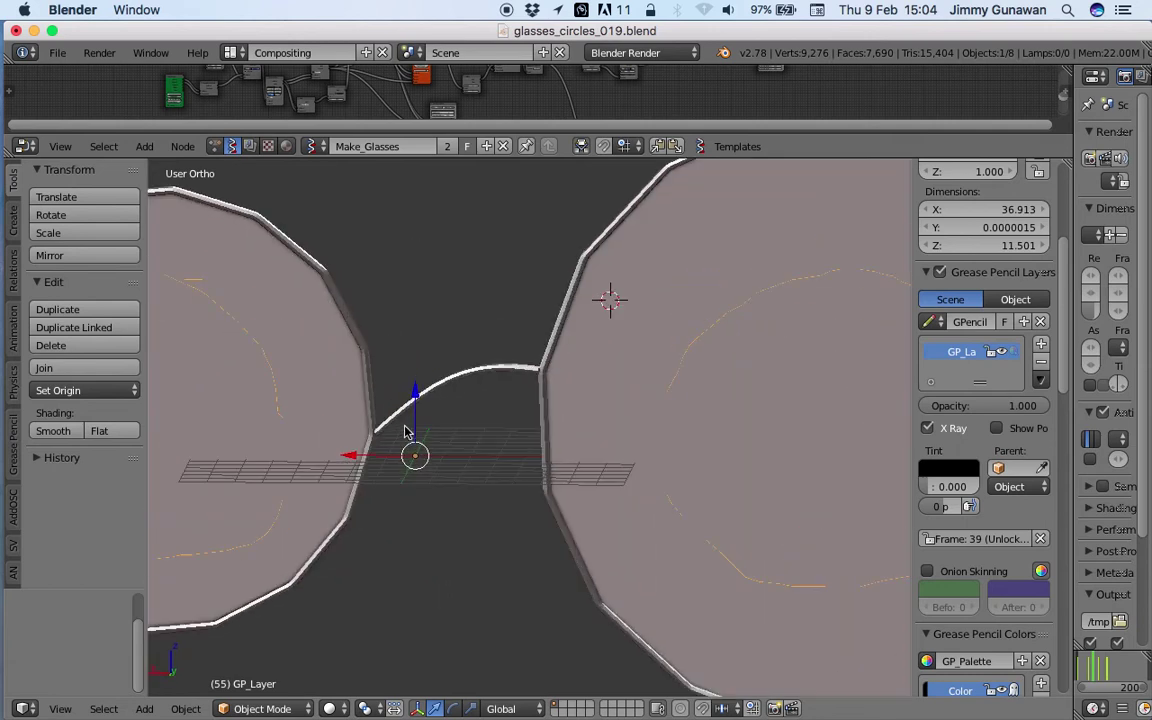
{"action": "scroll", "coordinate": [517, 422], "scroll_direction": "down", "scroll_amount": 2}
{"action": "scroll", "coordinate": [671, 427], "scroll_direction": "down", "scroll_amount": 3}
{"action": "middle_click_drag", "start_coordinate": [498, 438], "coordinate": [710, 440]}
{"action": "middle_click_drag", "start_coordinate": [576, 432], "coordinate": [617, 417]}
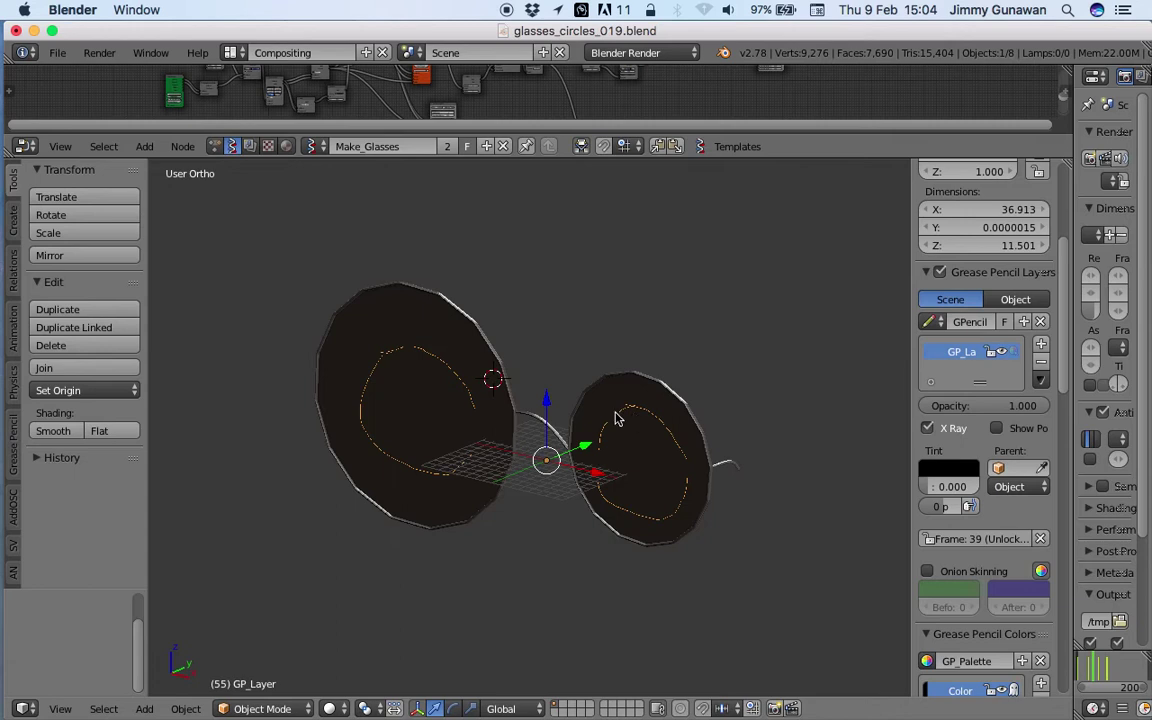
Maximize the node editor and examine the start of the node tree around the Objects in mk3 node.
{"action": "left_click_drag", "start_coordinate": [527, 138], "coordinate": [540, 299]}
{"action": "left_click_drag", "start_coordinate": [550, 495], "coordinate": [550, 485]}
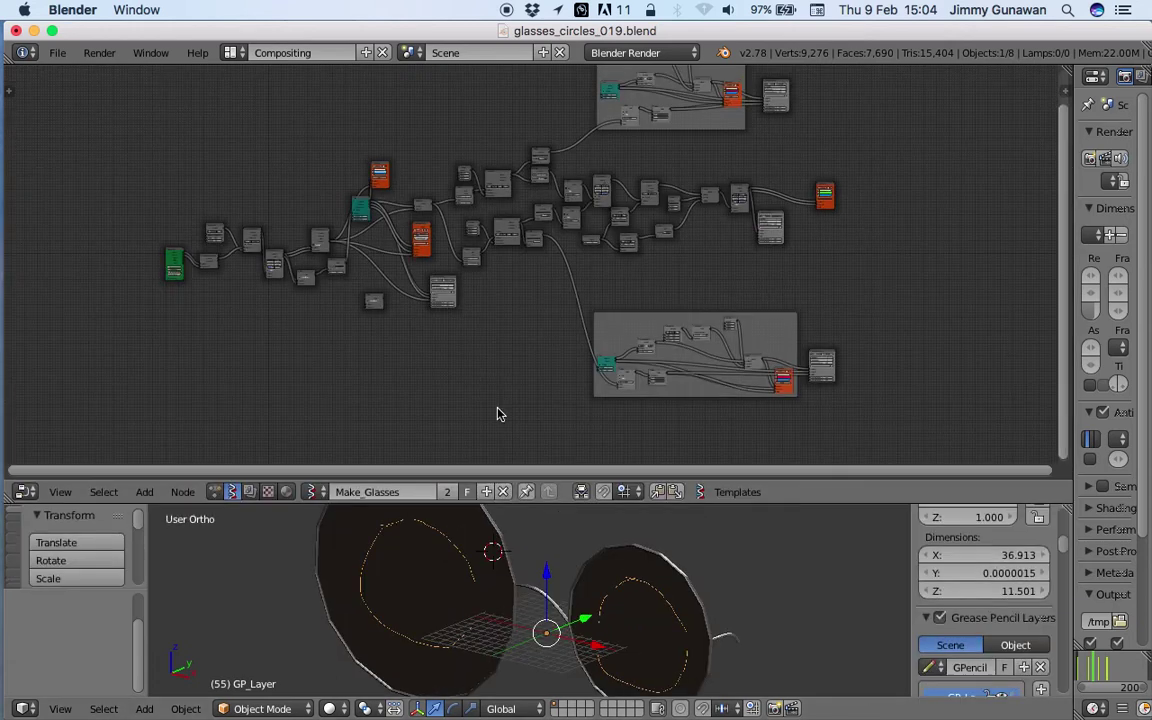
{"action": "key", "text": "ctrl+space"}
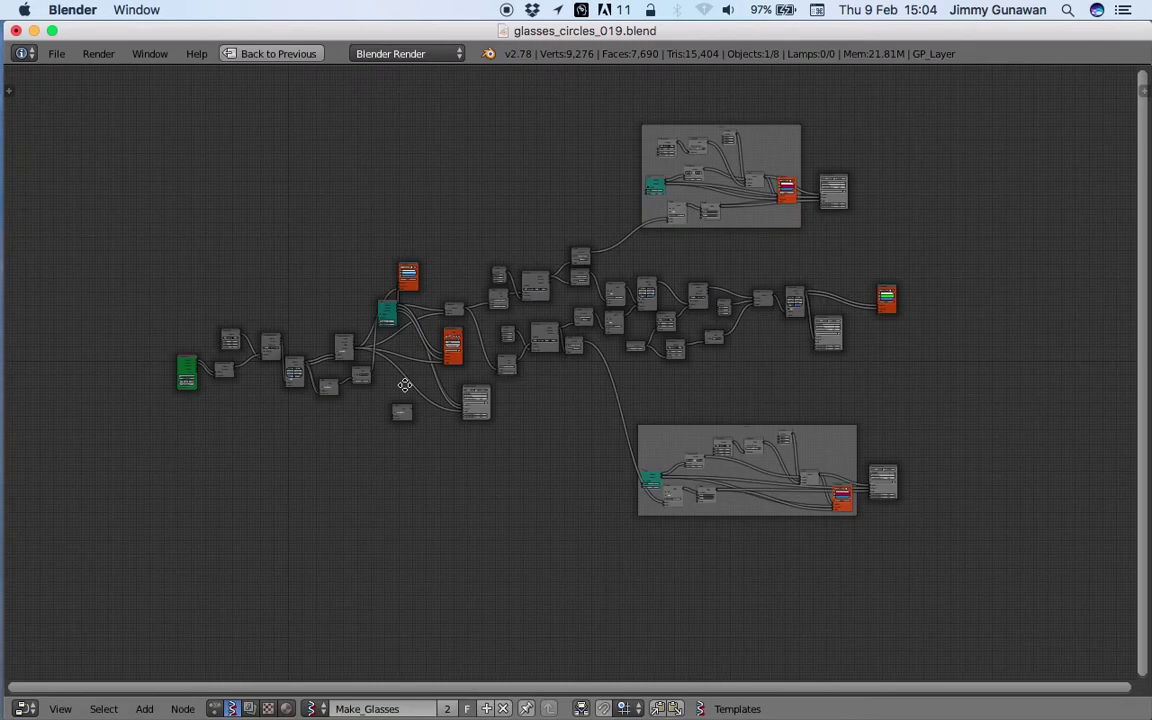
{"action": "middle_click_drag", "start_coordinate": [404, 386], "coordinate": [659, 341]}
{"action": "scroll", "coordinate": [658, 300], "scroll_direction": "up", "scroll_amount": 7}
{"action": "scroll", "coordinate": [592, 322], "scroll_direction": "up", "scroll_amount": 3}
{"action": "middle_click_drag", "start_coordinate": [392, 280], "coordinate": [435, 308]}
{"action": "scroll", "coordinate": [430, 310], "scroll_direction": "up", "scroll_amount": 6}
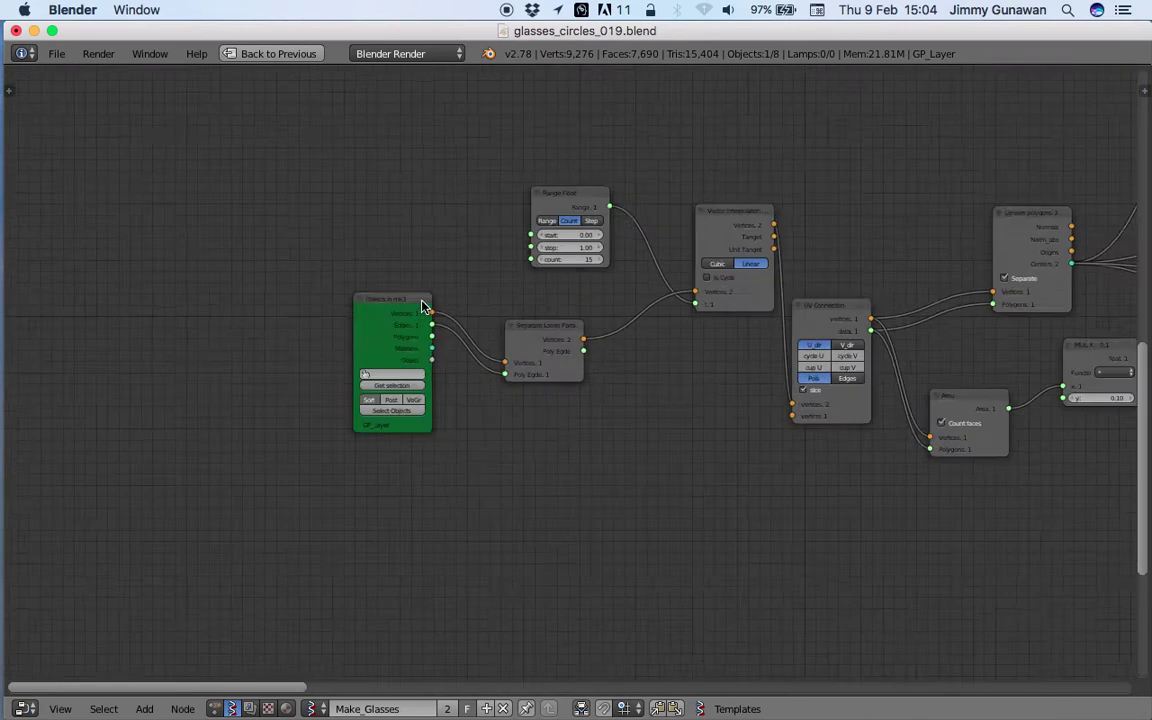
Reposition the Objects in mk3 node farther from the Separate Loose Parts node.
{"action": "left_click_drag", "start_coordinate": [356, 273], "coordinate": [182, 232]}
{"action": "scroll", "coordinate": [168, 240], "scroll_direction": "up", "scroll_amount": 3}
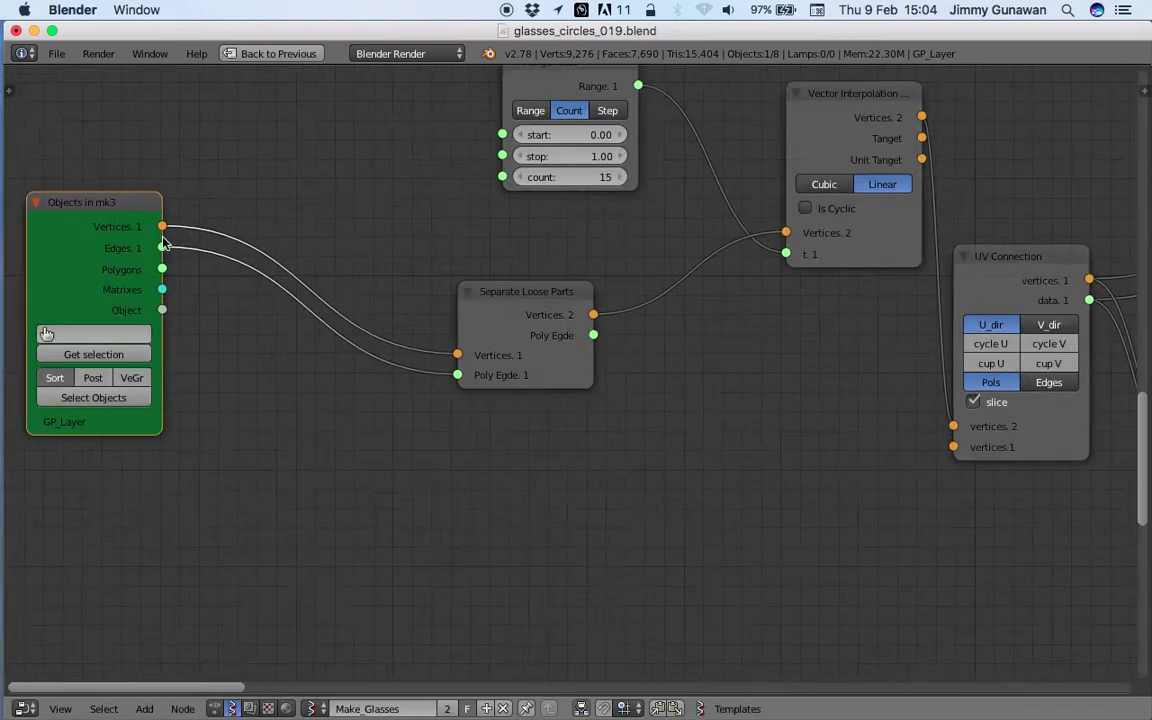
{"action": "middle_click_drag", "start_coordinate": [165, 242], "coordinate": [288, 232]}
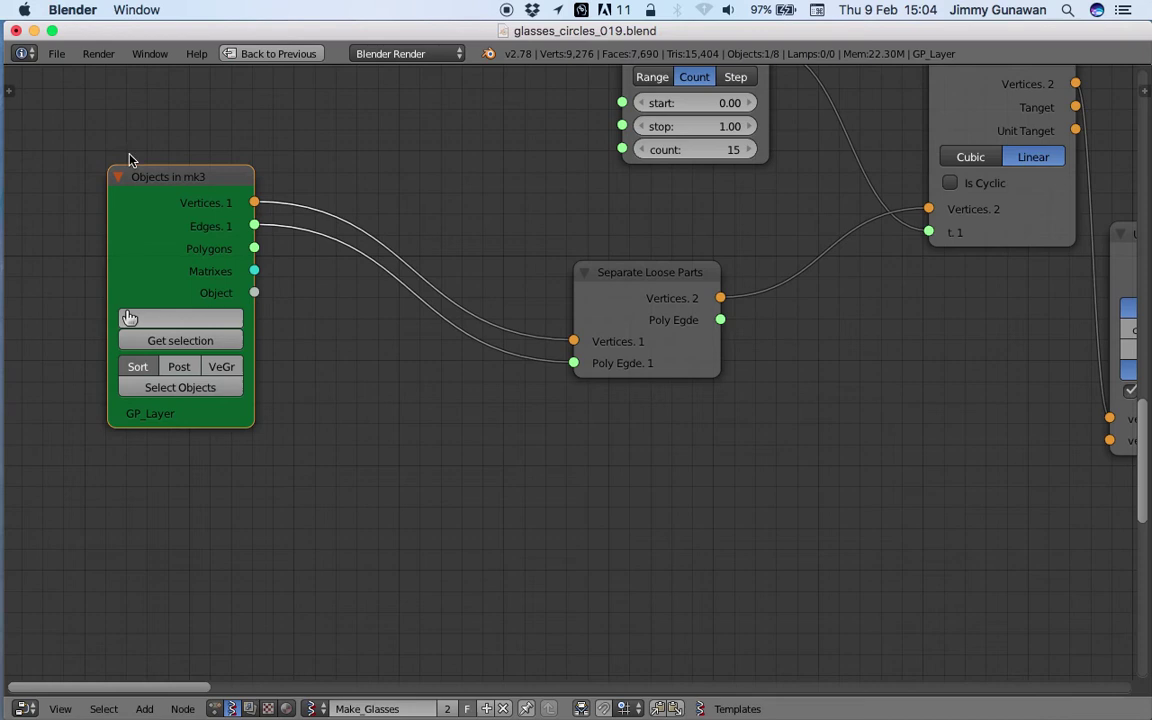
{"action": "left_click_drag", "start_coordinate": [190, 175], "coordinate": [184, 197]}
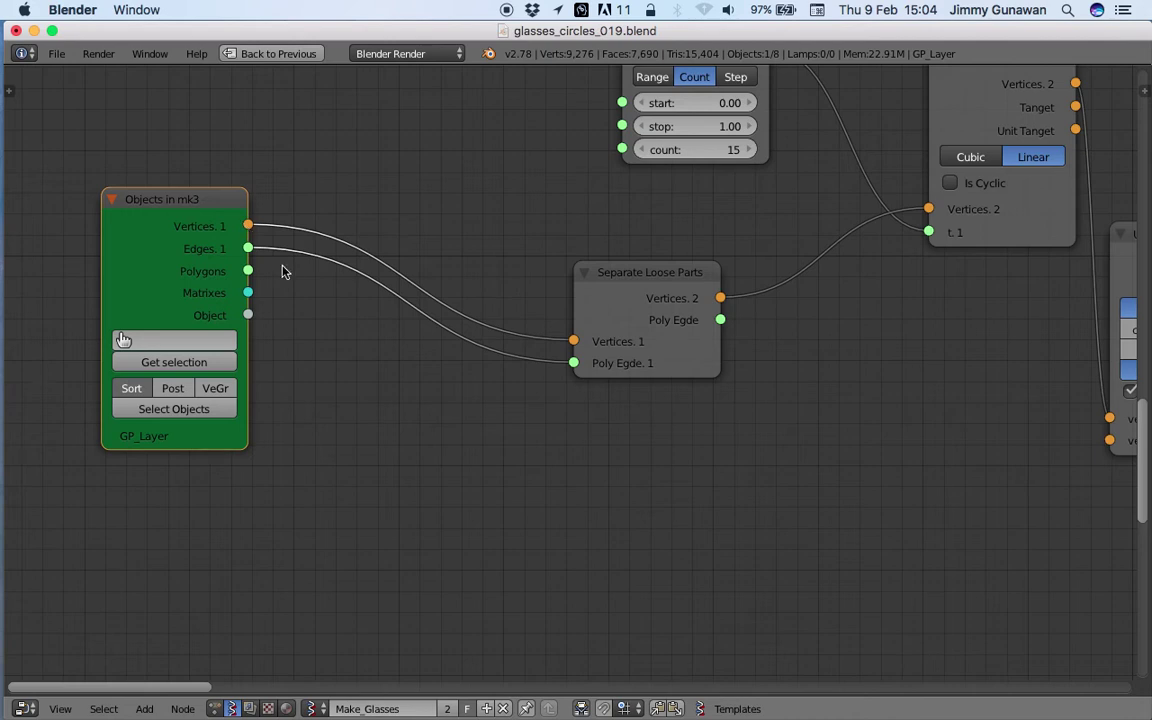
{"action": "left_click_drag", "start_coordinate": [223, 212], "coordinate": [229, 247]}
Move the Separate Loose Parts node closer to the Objects in mk3 node and adjust the spacing of both.
{"action": "left_click_drag", "start_coordinate": [627, 286], "coordinate": [490, 281]}
{"action": "scroll", "coordinate": [490, 282], "scroll_direction": "down", "scroll_amount": 3}
{"action": "scroll", "coordinate": [490, 287], "scroll_direction": "up", "scroll_amount": 1}
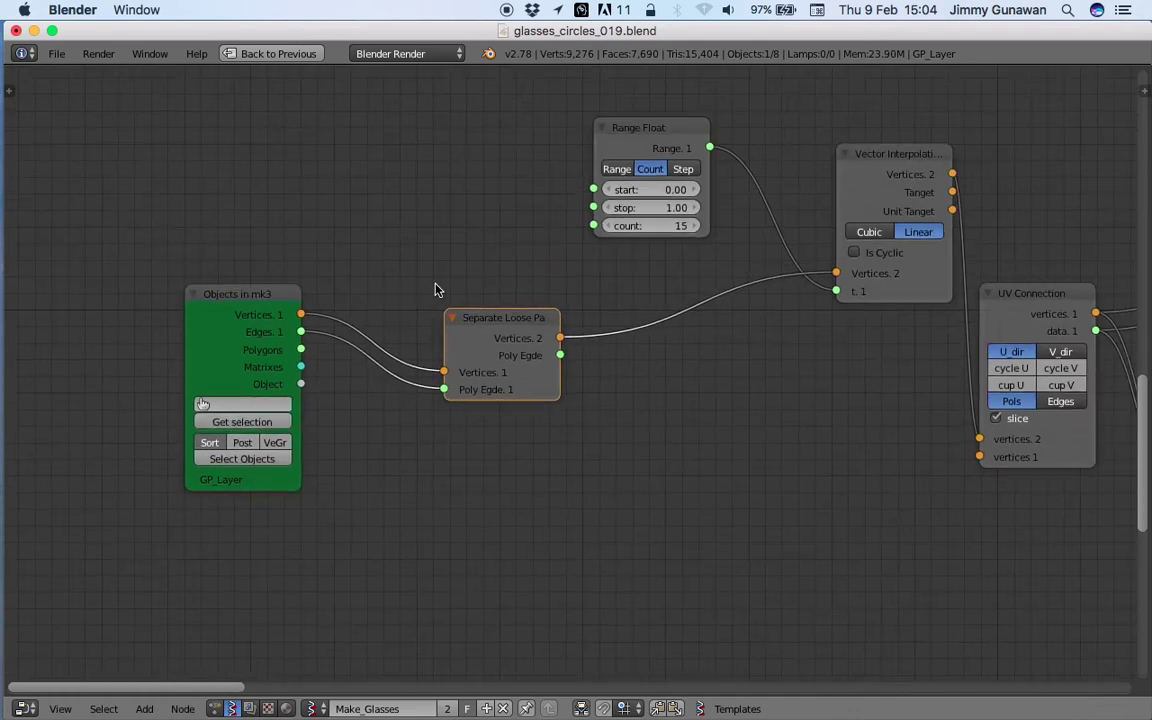
{"action": "left_click_drag", "start_coordinate": [277, 297], "coordinate": [253, 310]}
{"action": "left_click_drag", "start_coordinate": [491, 335], "coordinate": [463, 330]}
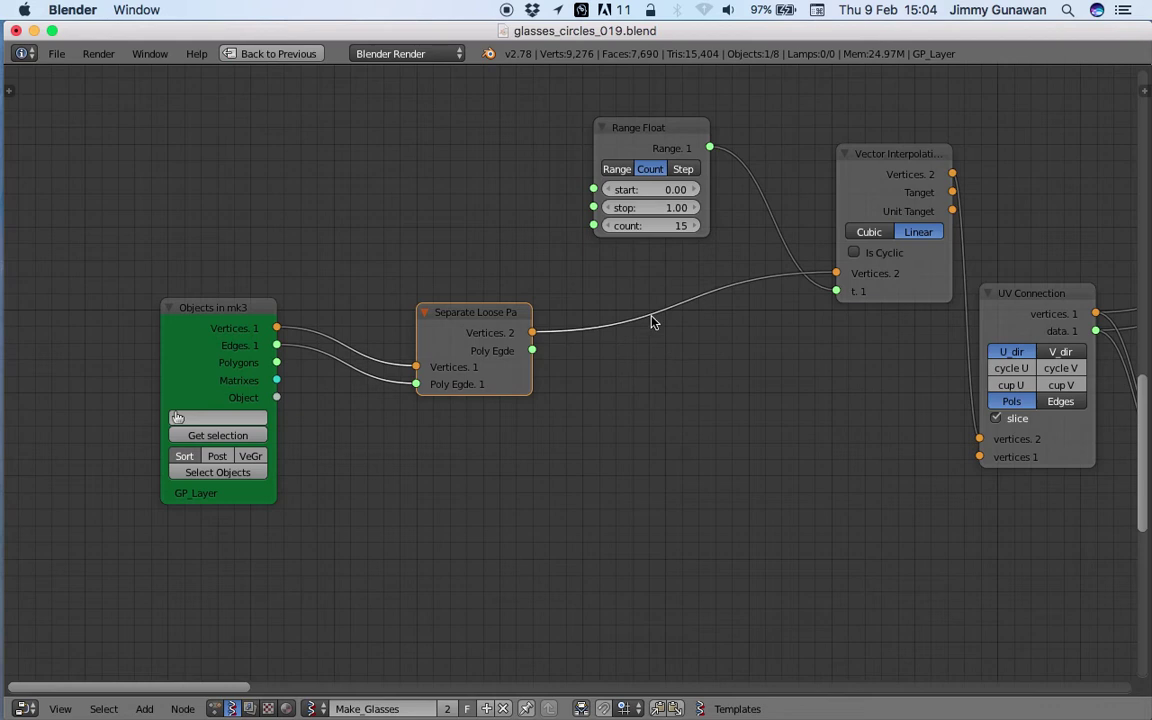
Move the Range Float and Vector Interpolation nodes closer to the Separate Loose Parts node.
{"action": "left_click_drag", "start_coordinate": [656, 134], "coordinate": [564, 127]}
{"action": "left_click_drag", "start_coordinate": [874, 159], "coordinate": [772, 151]}
{"action": "middle_click_drag", "start_coordinate": [778, 170], "coordinate": [546, 162]}
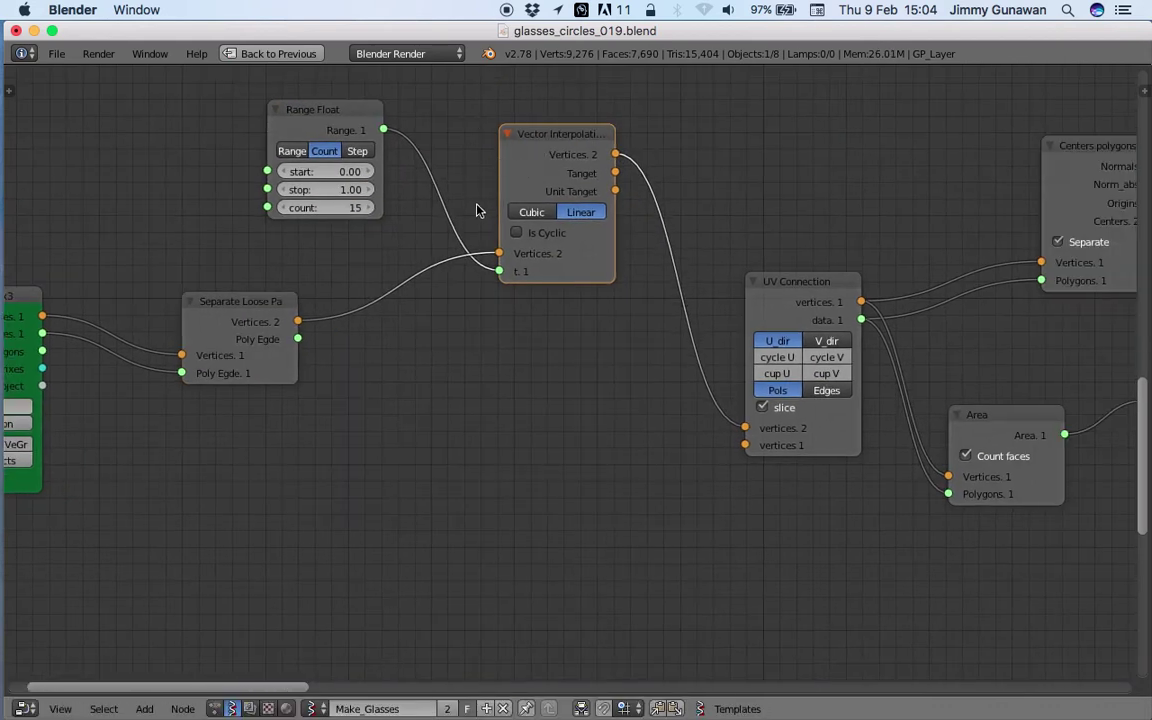
Restore the split layout and inspect the curve circles inside the lenses in the 3D view.
{"action": "scroll", "coordinate": [509, 224], "scroll_direction": "down", "scroll_amount": 3}
{"action": "middle_click_drag", "start_coordinate": [522, 231], "coordinate": [447, 301]}
{"action": "left_click", "coordinate": [256, 56]}
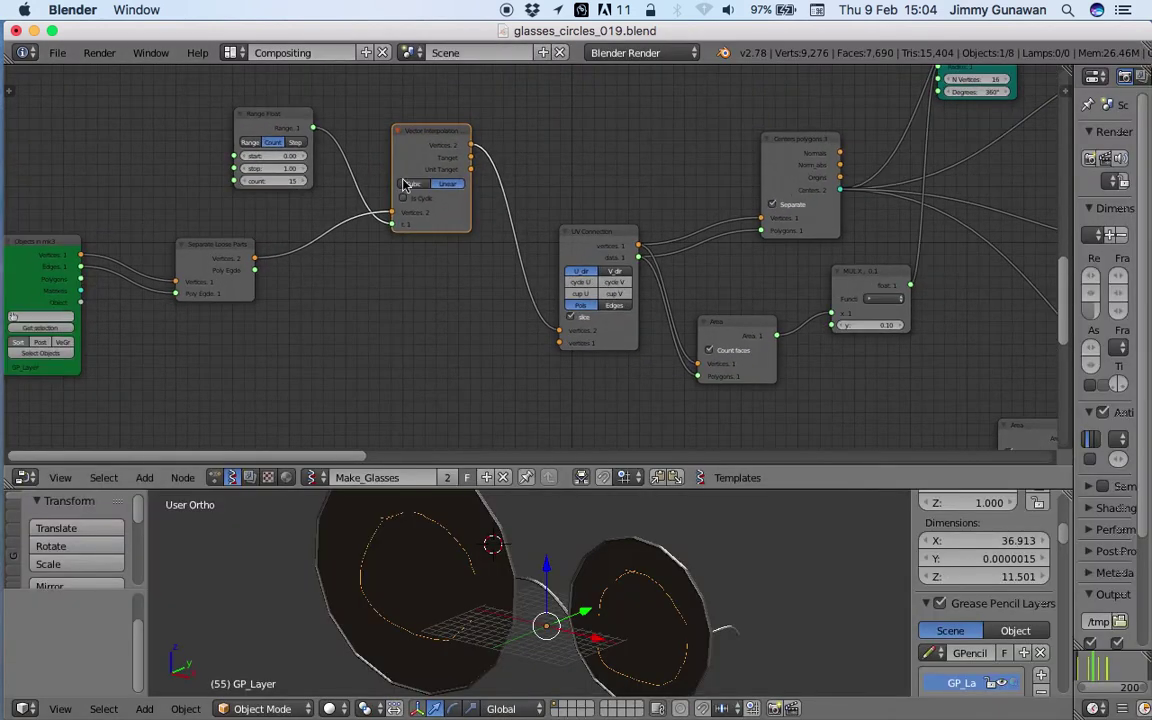
{"action": "scroll", "coordinate": [403, 185], "scroll_direction": "up", "scroll_amount": 2}
{"action": "scroll", "coordinate": [506, 240], "scroll_direction": "down", "scroll_amount": 2}
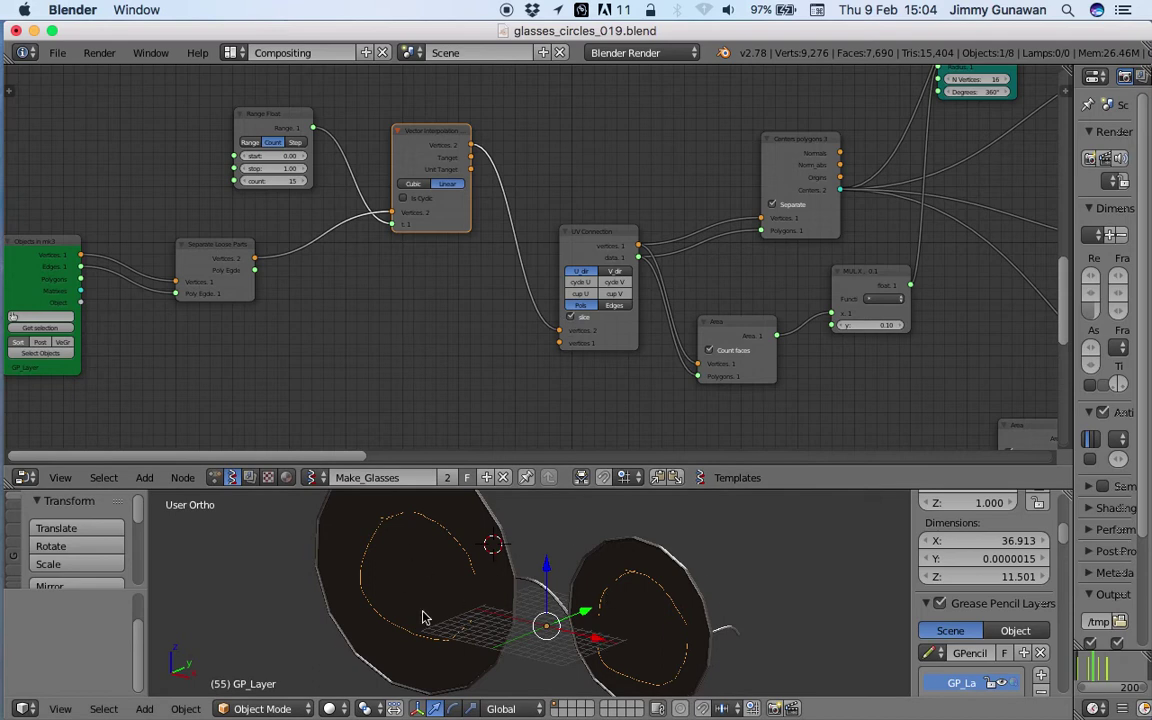
{"action": "middle_click_drag", "start_coordinate": [424, 617], "coordinate": [442, 591]}
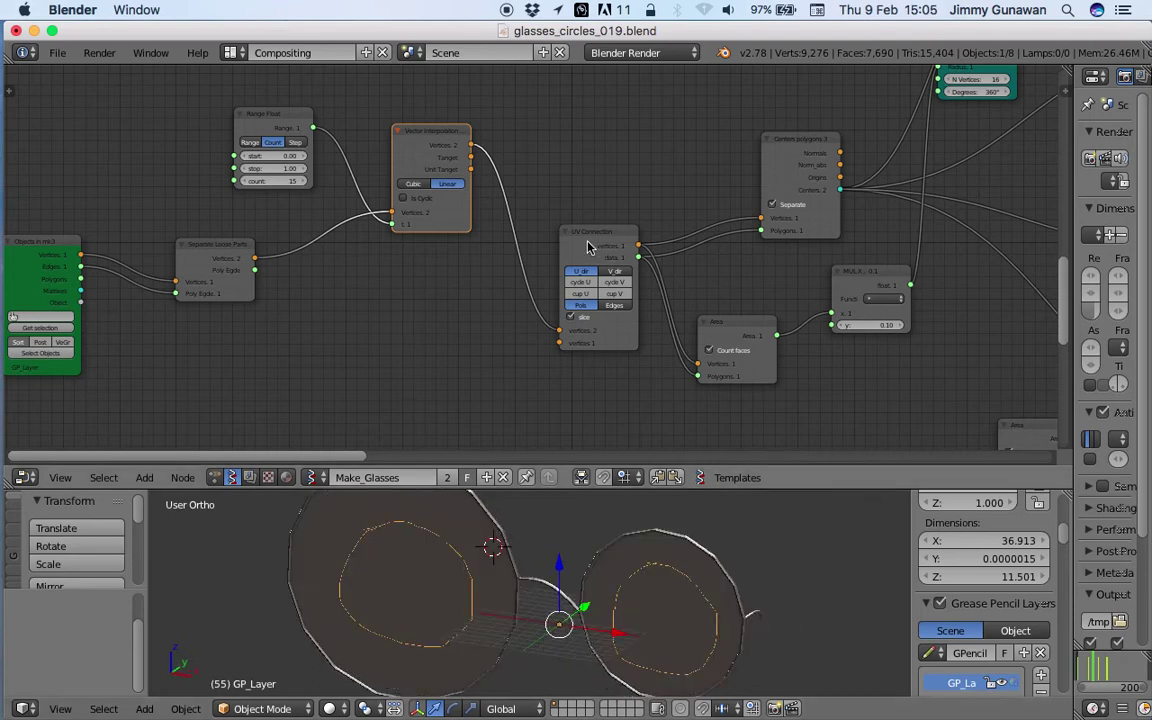
Reposition the UV Connection node nearer to Vector Interpolation and shift the Centers polygons node slightly.
{"action": "left_click_drag", "start_coordinate": [588, 247], "coordinate": [545, 212]}
{"action": "scroll", "coordinate": [545, 212], "scroll_direction": "right", "scroll_amount": 3}
{"action": "left_click_drag", "start_coordinate": [717, 164], "coordinate": [701, 151]}
{"action": "middle_click_drag", "start_coordinate": [697, 160], "coordinate": [495, 217]}
{"action": "left_click_drag", "start_coordinate": [505, 193], "coordinate": [503, 182]}
{"action": "middle_click_drag", "start_coordinate": [470, 518], "coordinate": [657, 577]}
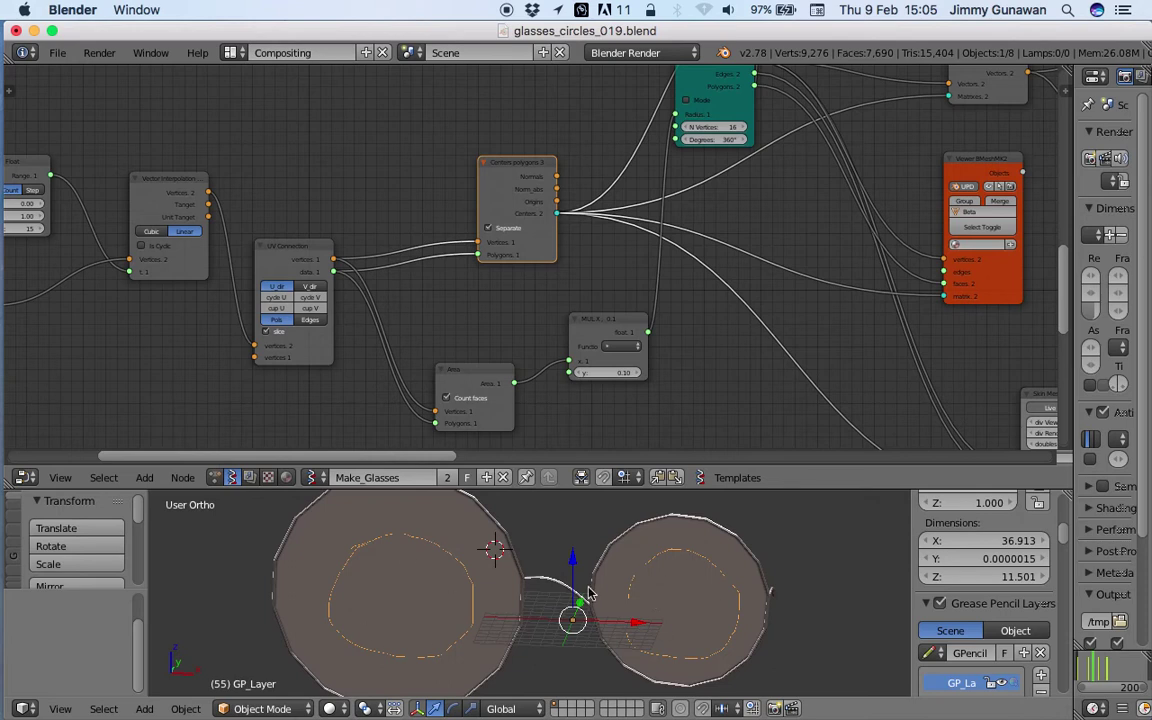
Reposition the Area node and the multiply math node that follows it.
{"action": "middle_click_drag", "start_coordinate": [573, 338], "coordinate": [548, 314]}
{"action": "left_click_drag", "start_coordinate": [455, 352], "coordinate": [422, 304]}
{"action": "left_click_drag", "start_coordinate": [598, 302], "coordinate": [583, 284]}
{"action": "middle_click_drag", "start_coordinate": [583, 284], "coordinate": [498, 341]}
{"action": "scroll", "coordinate": [498, 341], "scroll_direction": "down", "scroll_amount": 1}
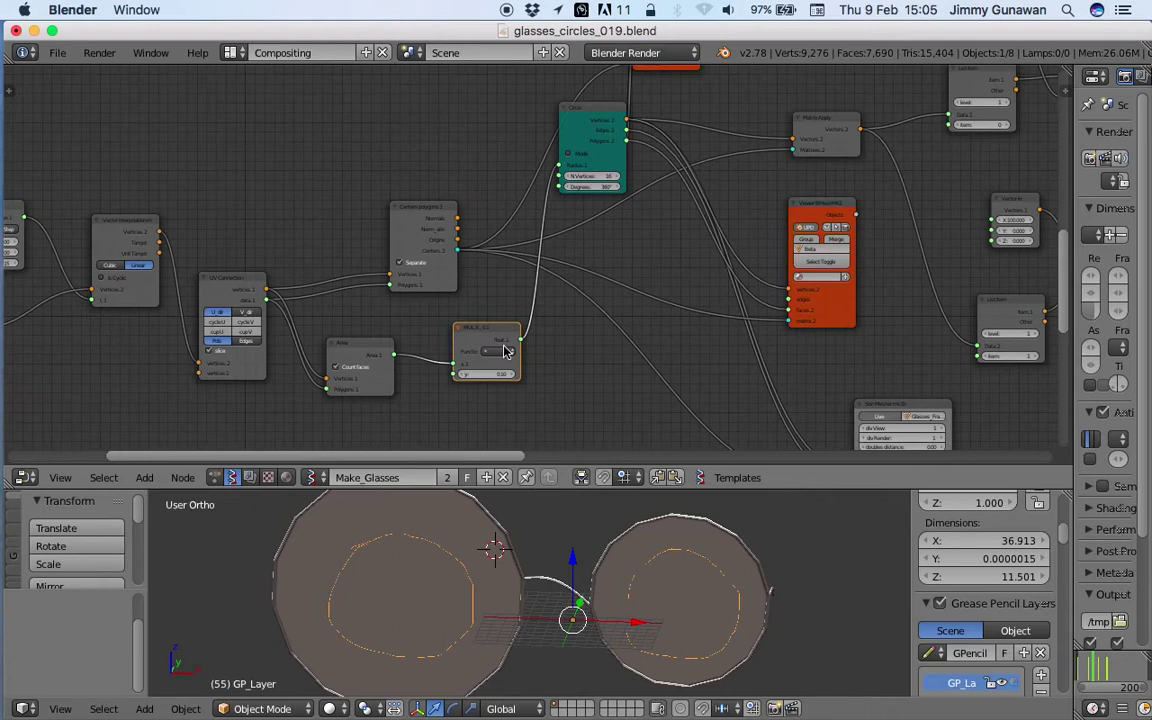
Set the multiply node's y value to 0.07 to shrink the lenses, and check them in the 3D view.
{"action": "mouse_move", "coordinate": [493, 376]}
{"action": "left_mouse_down"}
{"action": "mouse_move", "coordinate": [558, 376]}
{"action": "mouse_move", "coordinate": [464, 376]}
{"action": "mouse_move", "coordinate": [537, 376]}
{"action": "mouse_move", "coordinate": [480, 376]}
{"action": "left_mouse_up"}
{"action": "middle_click_drag", "start_coordinate": [758, 609], "coordinate": [413, 580]}
{"action": "middle_click_drag", "start_coordinate": [715, 555], "coordinate": [655, 555]}
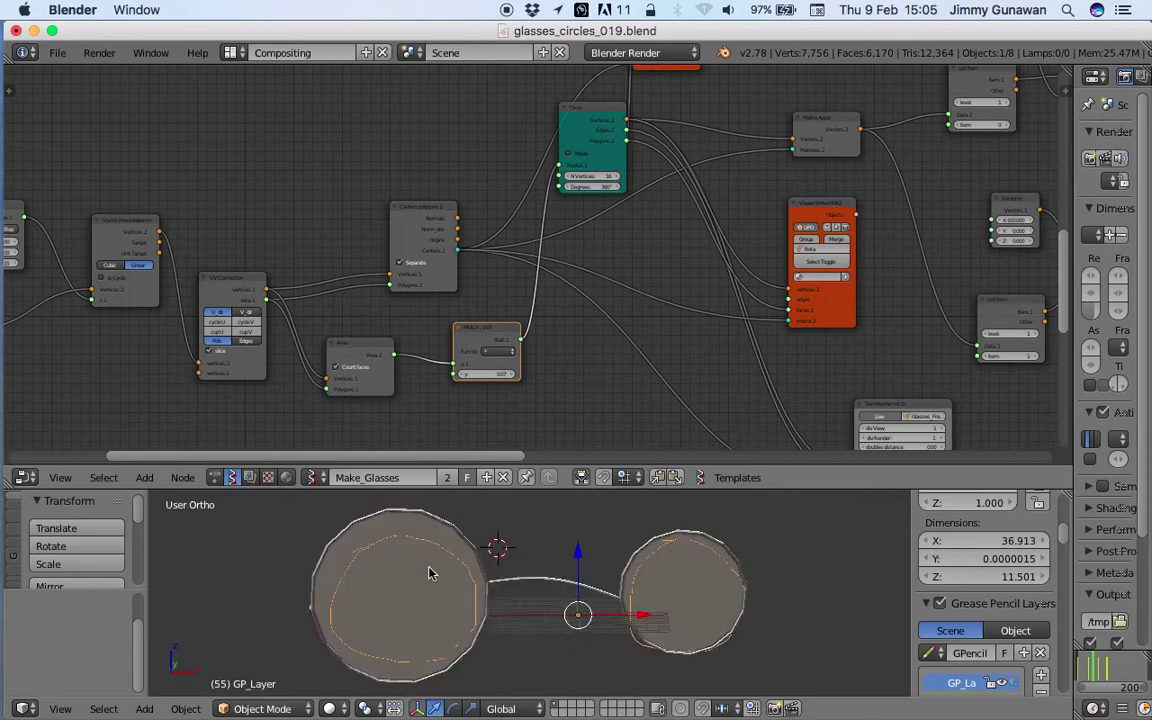
Reposition the Circle node away from the Matrix Apply and viewer nodes it feeds.
{"action": "middle_click_drag", "start_coordinate": [563, 360], "coordinate": [503, 380]}
{"action": "scroll", "coordinate": [474, 335], "scroll_direction": "up", "scroll_amount": 1}
{"action": "middle_click_drag", "start_coordinate": [465, 311], "coordinate": [426, 387]}
{"action": "left_click_drag", "start_coordinate": [490, 193], "coordinate": [453, 161]}
{"action": "scroll", "coordinate": [465, 230], "scroll_direction": "up", "scroll_amount": 1}
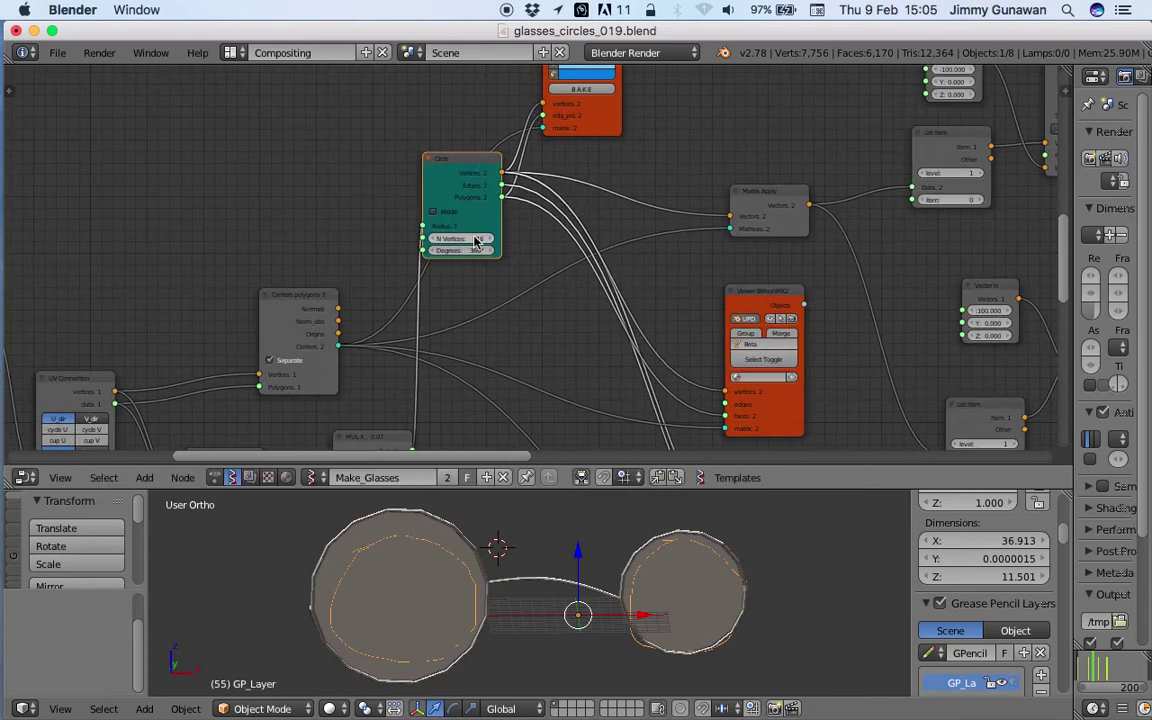
Set the Circle node's N Vertices to 7 and check the polygonal lenses in the 3D view.
{"action": "left_click_drag", "start_coordinate": [476, 243], "coordinate": [440, 243]}
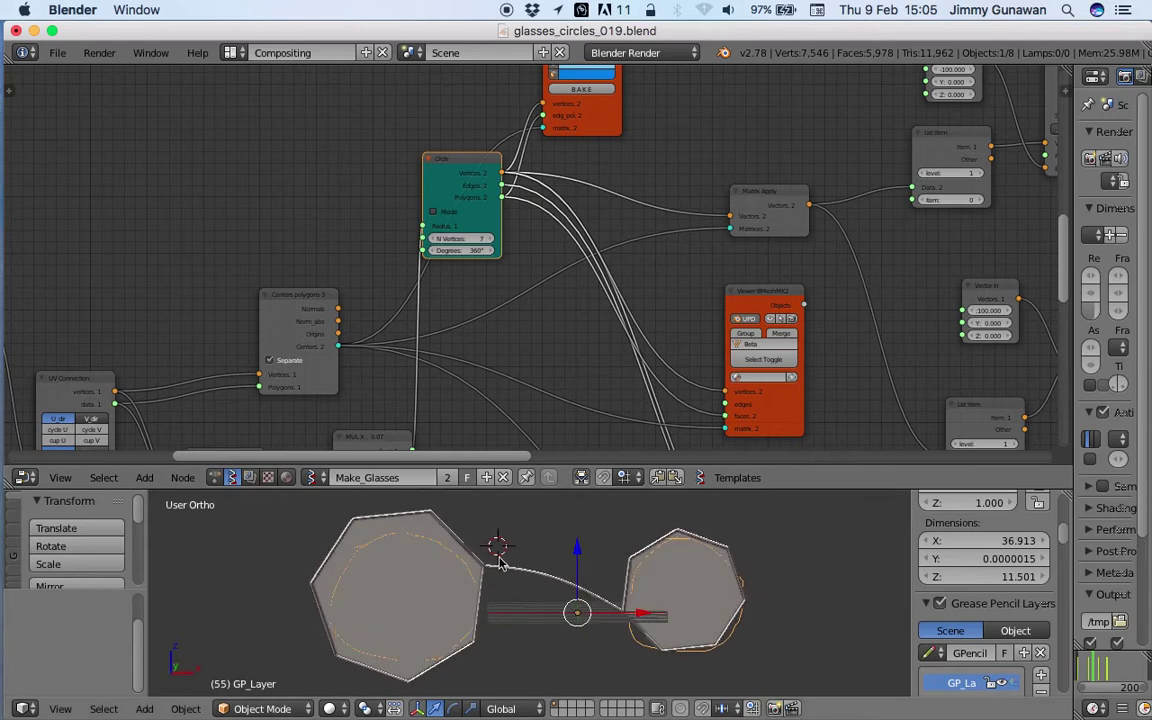
{"action": "middle_click_drag", "start_coordinate": [500, 580], "coordinate": [594, 596]}
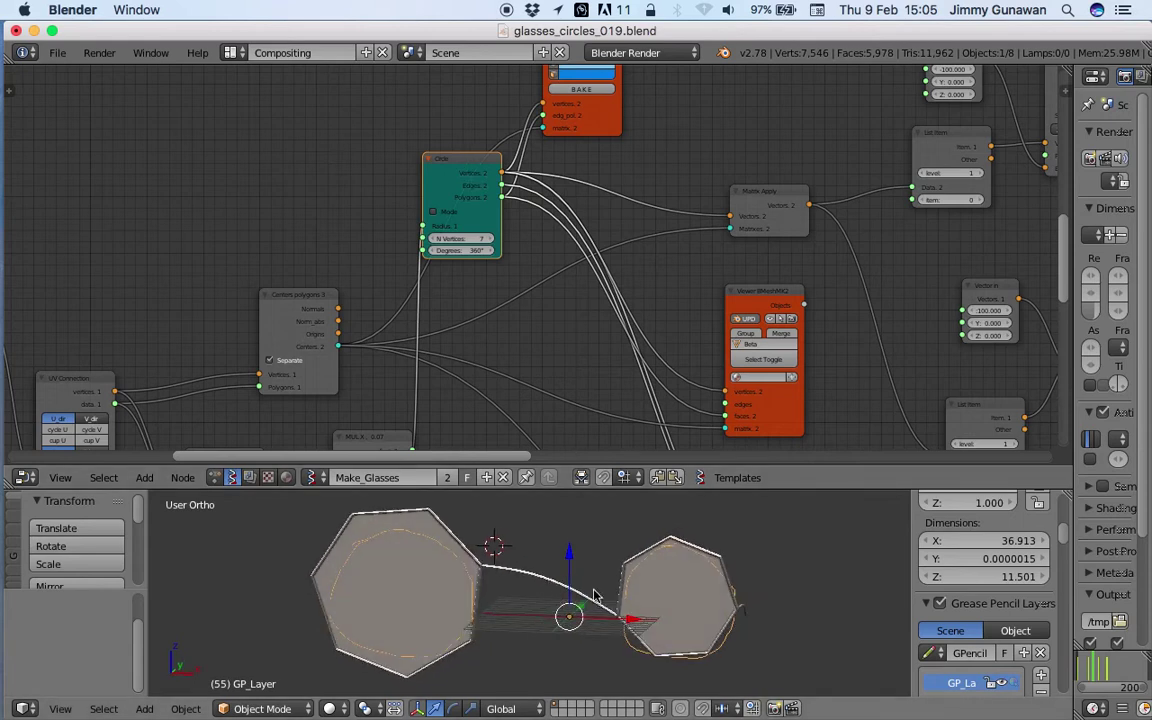
{"action": "middle_click_drag", "start_coordinate": [580, 293], "coordinate": [505, 331]}
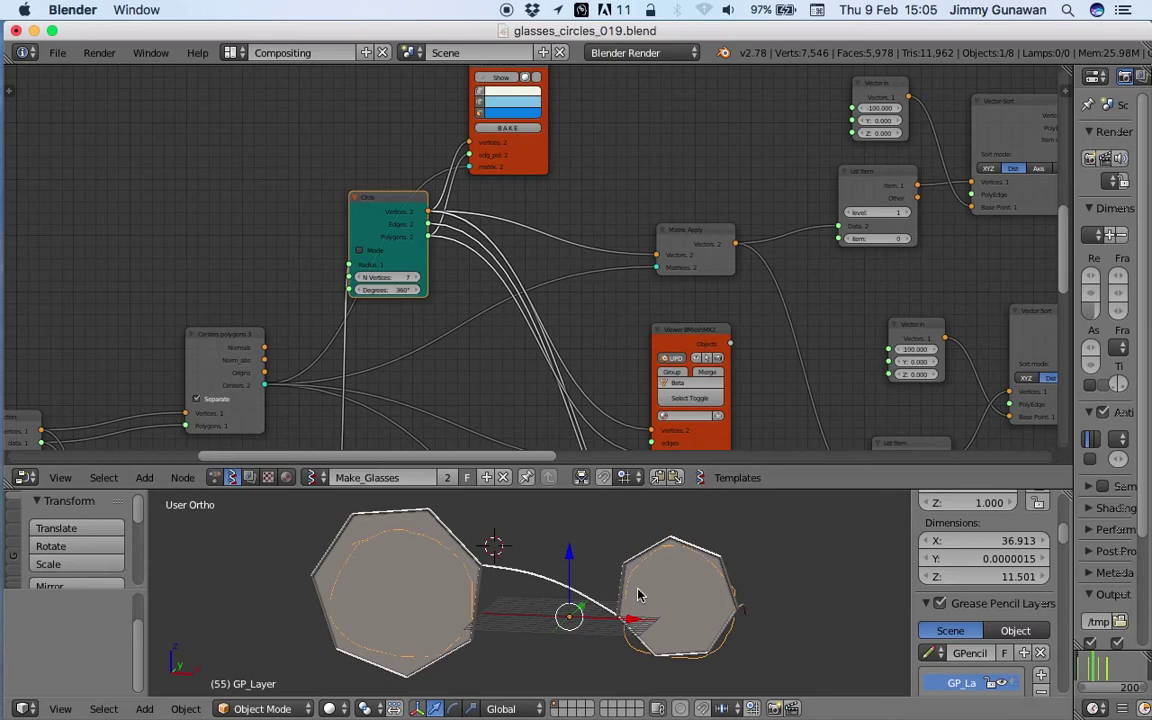
Toggle the display of the Viewer Draw node fed by the Circle node to compare the lenses with and without it.
{"action": "left_click", "coordinate": [502, 82]}
{"action": "left_click", "coordinate": [502, 82]}
{"action": "left_click", "coordinate": [502, 82]}
{"action": "left_click", "coordinate": [500, 82]}
{"action": "middle_click_drag", "start_coordinate": [591, 285], "coordinate": [543, 217]}
{"action": "middle_click_drag", "start_coordinate": [655, 624], "coordinate": [698, 625]}
{"action": "scroll", "coordinate": [500, 571], "scroll_direction": "up", "scroll_amount": 2}
{"action": "scroll", "coordinate": [480, 577], "scroll_direction": "down", "scroll_amount": 2}
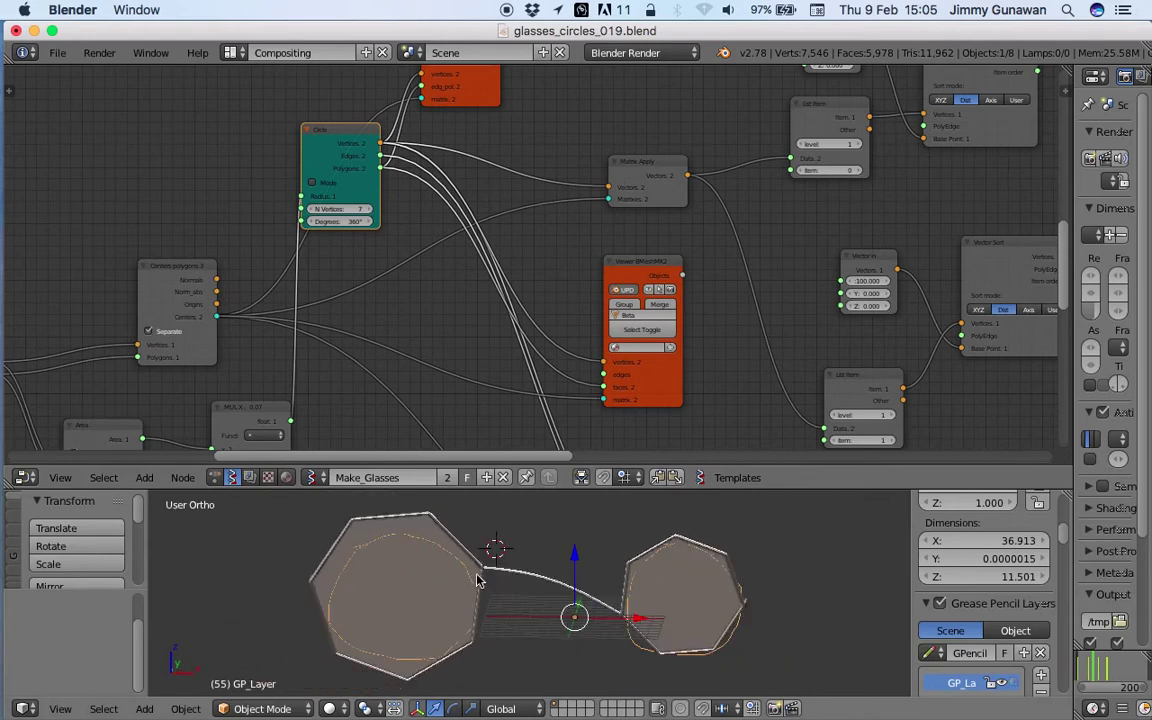
Reposition the Viewer BMeshMK2 node below Matrix Apply.
{"action": "middle_click_drag", "start_coordinate": [619, 328], "coordinate": [488, 319]}
{"action": "left_click_drag", "start_coordinate": [505, 265], "coordinate": [472, 251]}
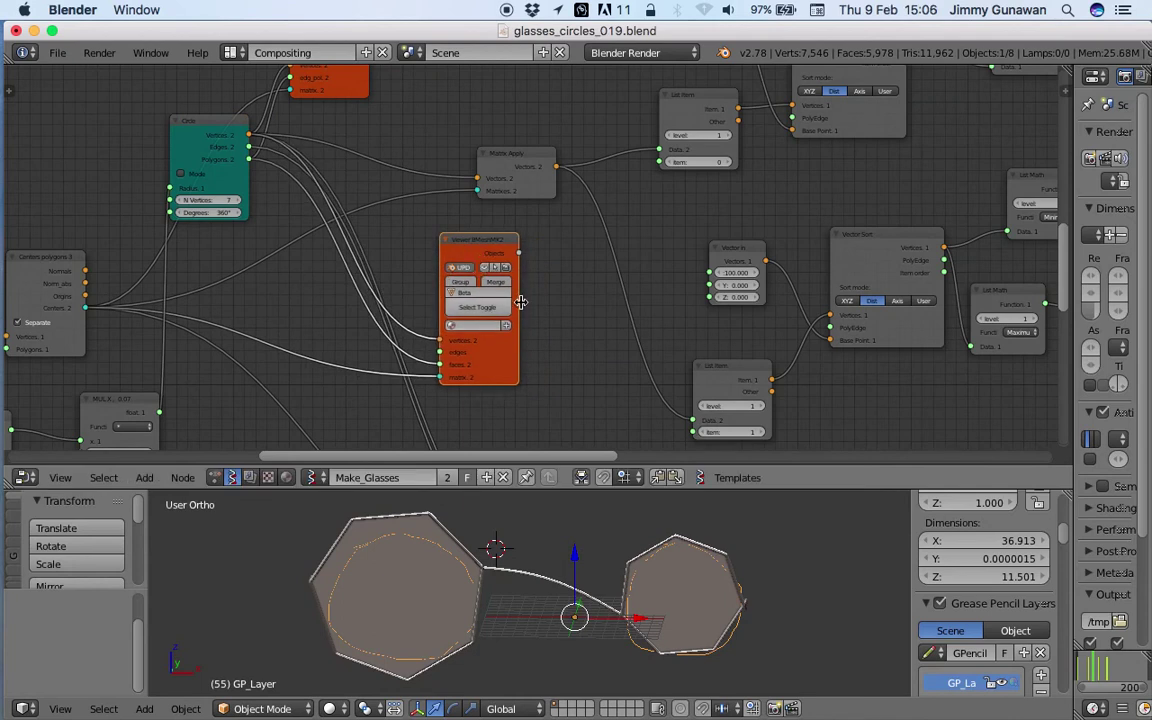
{"action": "middle_click_drag", "start_coordinate": [490, 290], "coordinate": [421, 276]}
{"action": "middle_click_drag", "start_coordinate": [555, 571], "coordinate": [524, 537]}
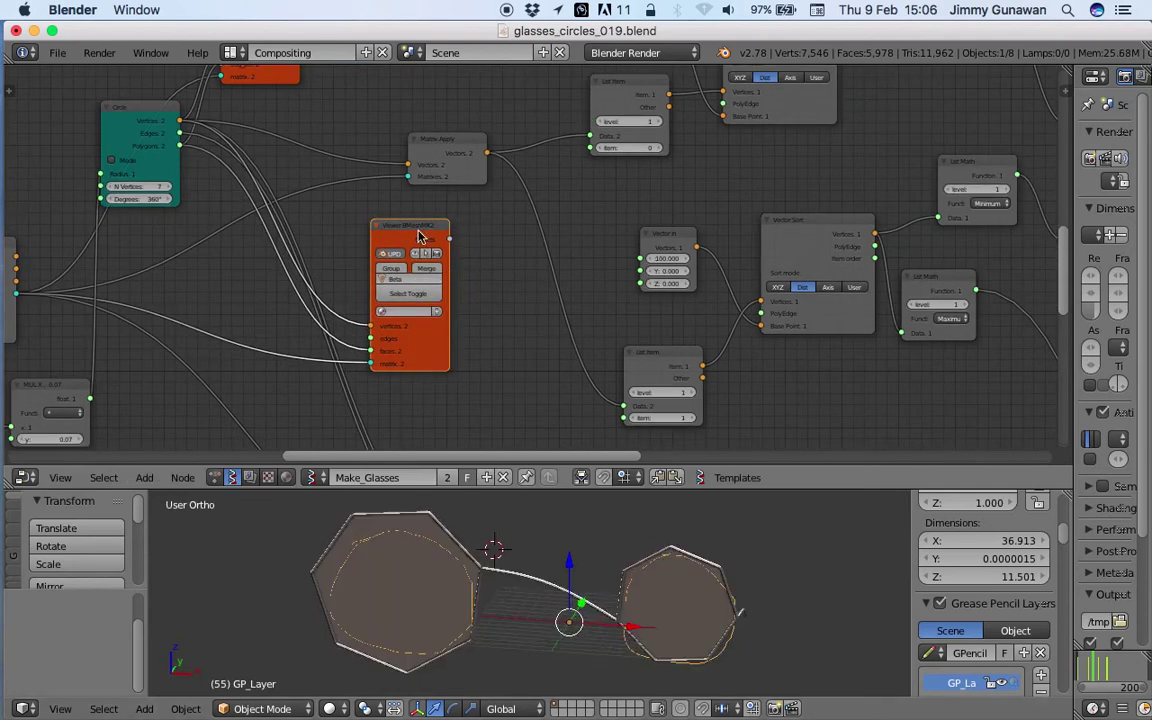
{"action": "left_click_drag", "start_coordinate": [419, 232], "coordinate": [403, 231]}
{"action": "scroll", "coordinate": [527, 245], "scroll_direction": "down", "scroll_amount": 1}
{"action": "middle_click_drag", "start_coordinate": [529, 241], "coordinate": [416, 272]}
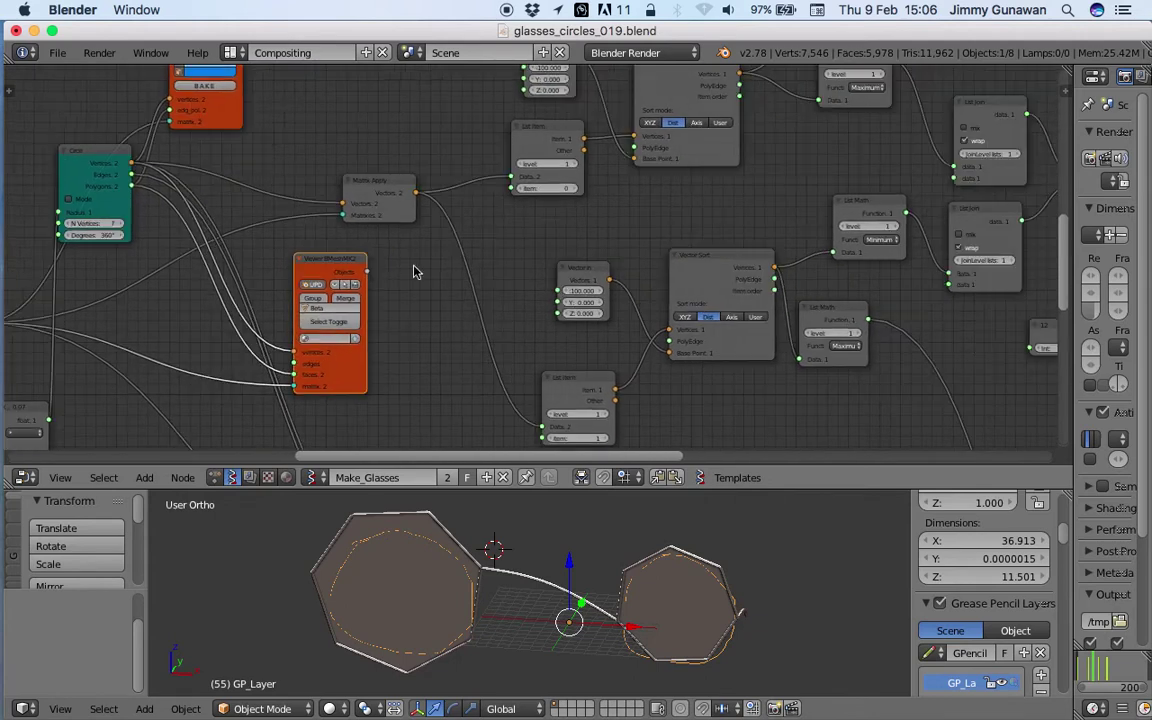
Reposition the Matrix Apply node away from the List Item nodes it feeds.
{"action": "left_click_drag", "start_coordinate": [390, 184], "coordinate": [353, 157]}
{"action": "scroll", "coordinate": [481, 219], "scroll_direction": "down", "scroll_amount": 1}
{"action": "middle_click_drag", "start_coordinate": [493, 215], "coordinate": [401, 239]}
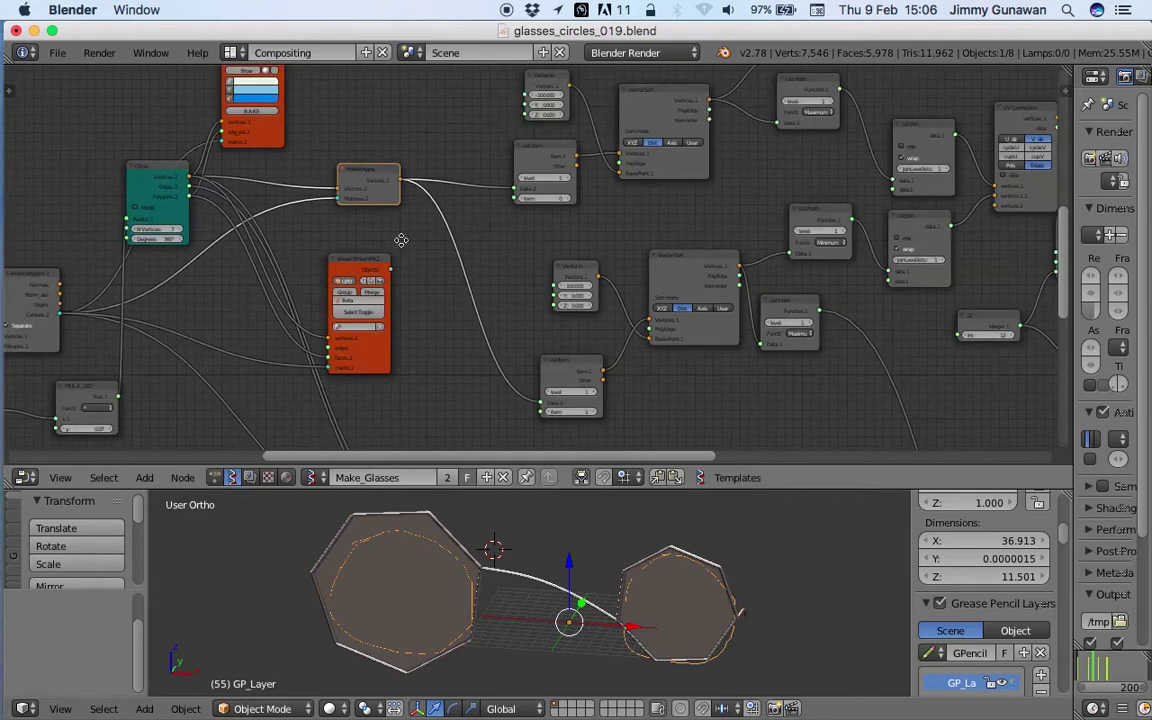
Reposition the lower Vector In node with X 100 and the lower Vector Sort node it feeds.
{"action": "left_click_drag", "start_coordinate": [481, 298], "coordinate": [471, 303]}
{"action": "scroll", "coordinate": [522, 255], "scroll_direction": "up", "scroll_amount": 1}
{"action": "middle_click_drag", "start_coordinate": [524, 254], "coordinate": [409, 271]}
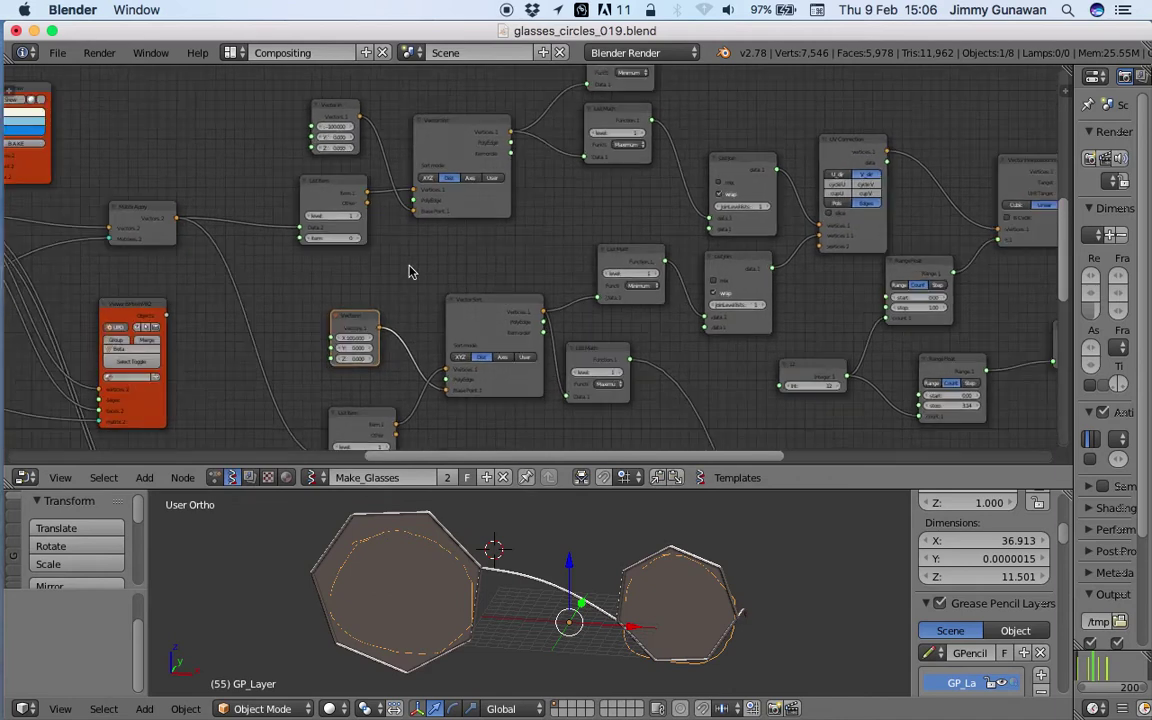
{"action": "left_click_drag", "start_coordinate": [484, 303], "coordinate": [466, 297]}
{"action": "middle_click_drag", "start_coordinate": [566, 336], "coordinate": [495, 312]}
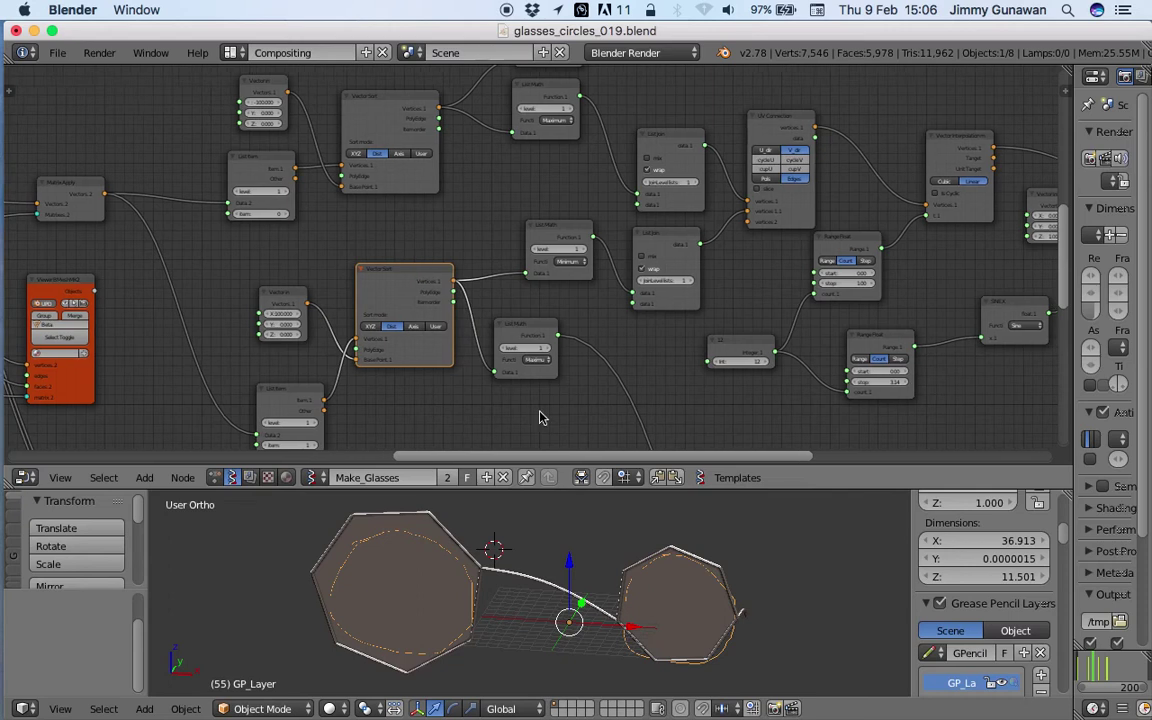
Enlarge the node editor and examine how both Vector Sort nodes feed the Minimum and Maximum List Math nodes.
{"action": "left_click_drag", "start_coordinate": [547, 488], "coordinate": [552, 535]}
{"action": "middle_click_drag", "start_coordinate": [585, 350], "coordinate": [525, 434]}
{"action": "scroll", "coordinate": [517, 362], "scroll_direction": "up", "scroll_amount": 2}
{"action": "middle_click_drag", "start_coordinate": [500, 318], "coordinate": [457, 391]}
{"action": "scroll", "coordinate": [437, 339], "scroll_direction": "up", "scroll_amount": 1}
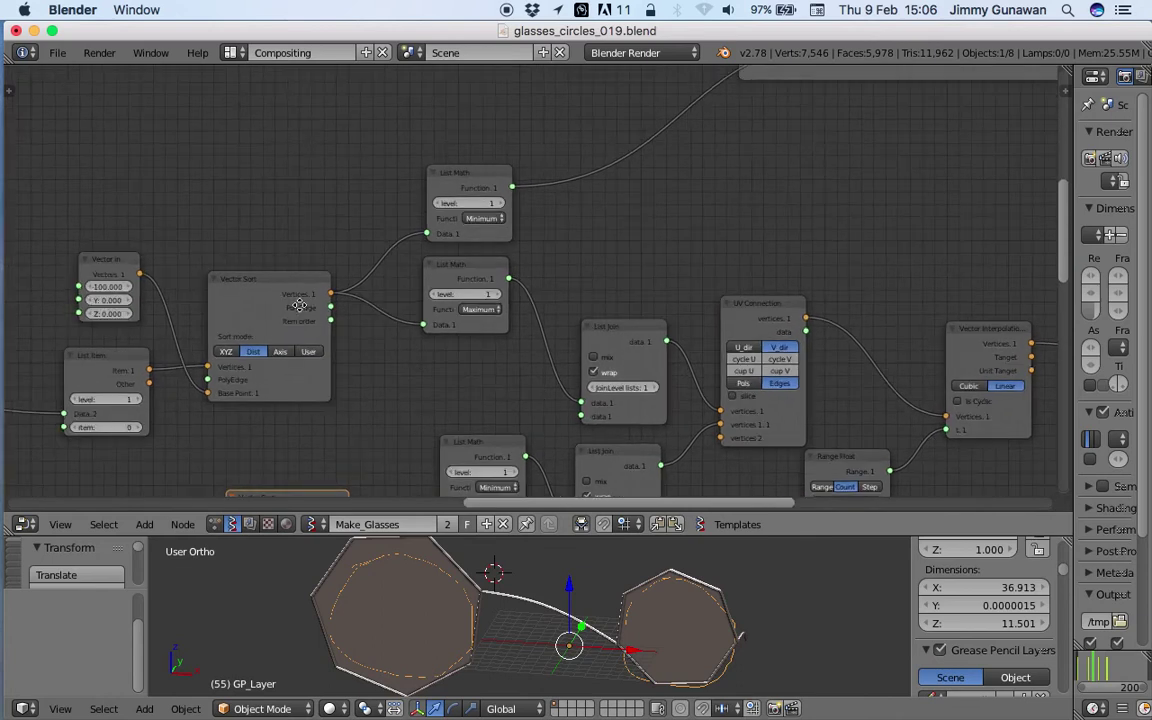
{"action": "middle_click_drag", "start_coordinate": [298, 303], "coordinate": [412, 289]}
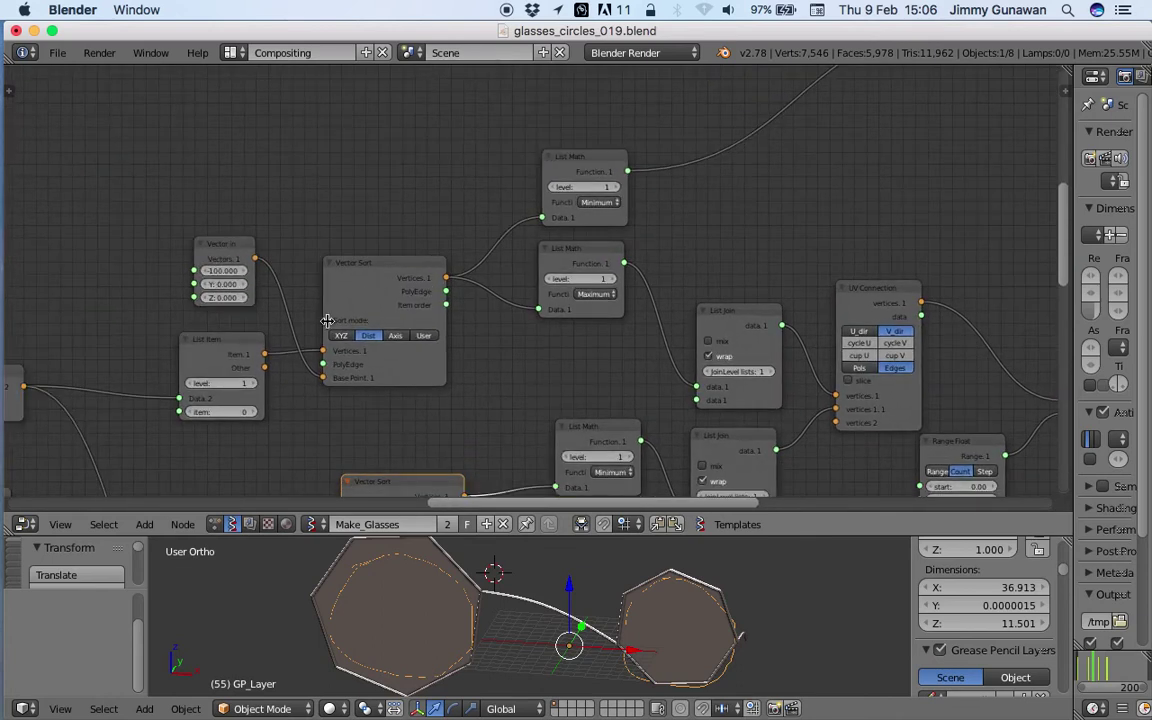
{"action": "scroll", "coordinate": [388, 334], "scroll_direction": "down", "scroll_amount": 3}
{"action": "middle_click_drag", "start_coordinate": [440, 240], "coordinate": [440, 142]}
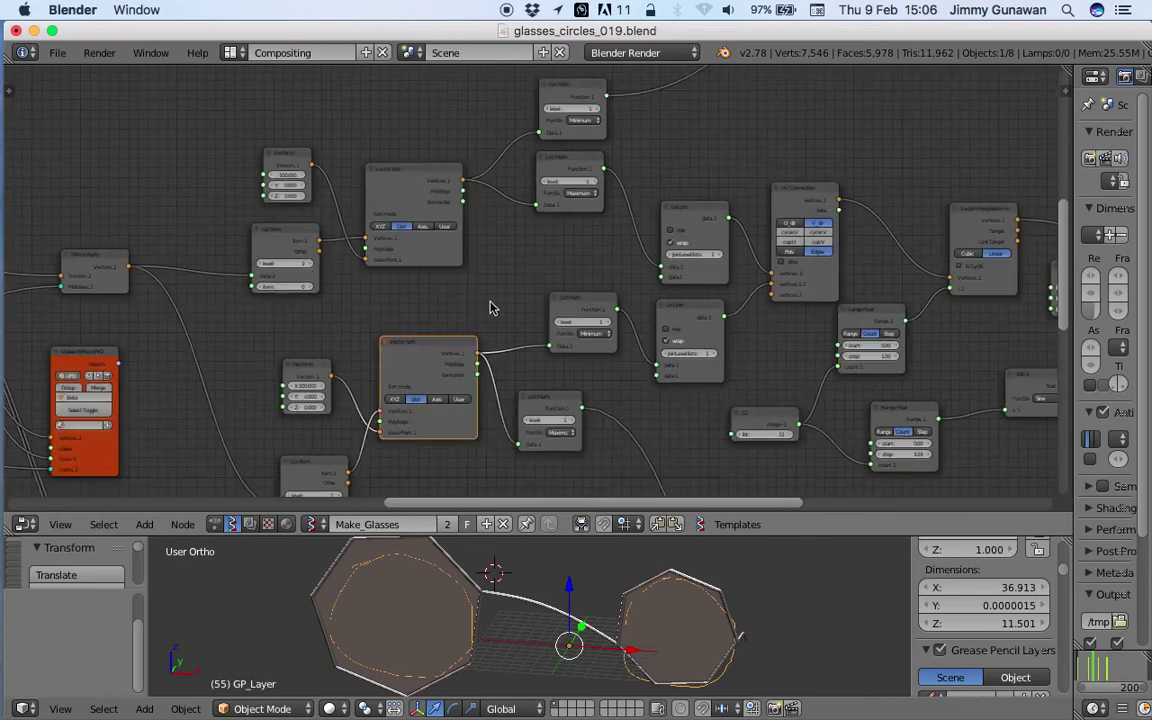
{"action": "middle_click_drag", "start_coordinate": [489, 300], "coordinate": [469, 272]}
{"action": "scroll", "coordinate": [458, 290], "scroll_direction": "down", "scroll_amount": 1}
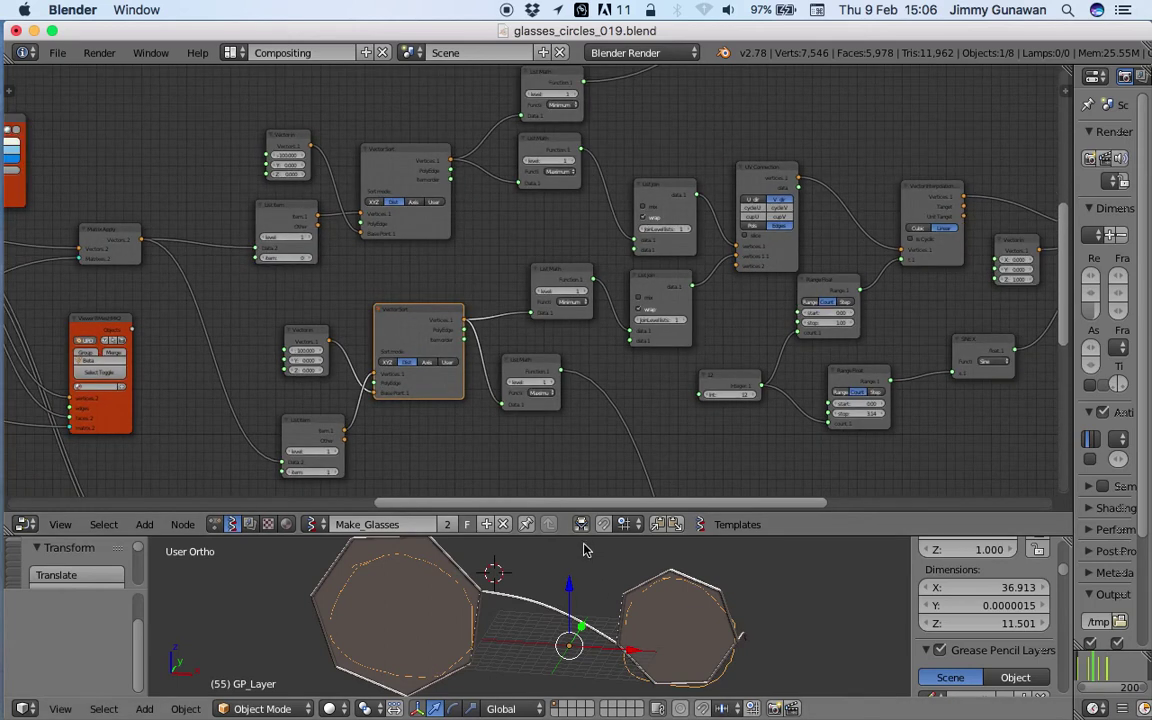
Enlarge the 3D view and sketch two Grease Pencil circles with dots at their extreme points beside the glasses.
{"action": "left_click_drag", "start_coordinate": [584, 537], "coordinate": [581, 358]}
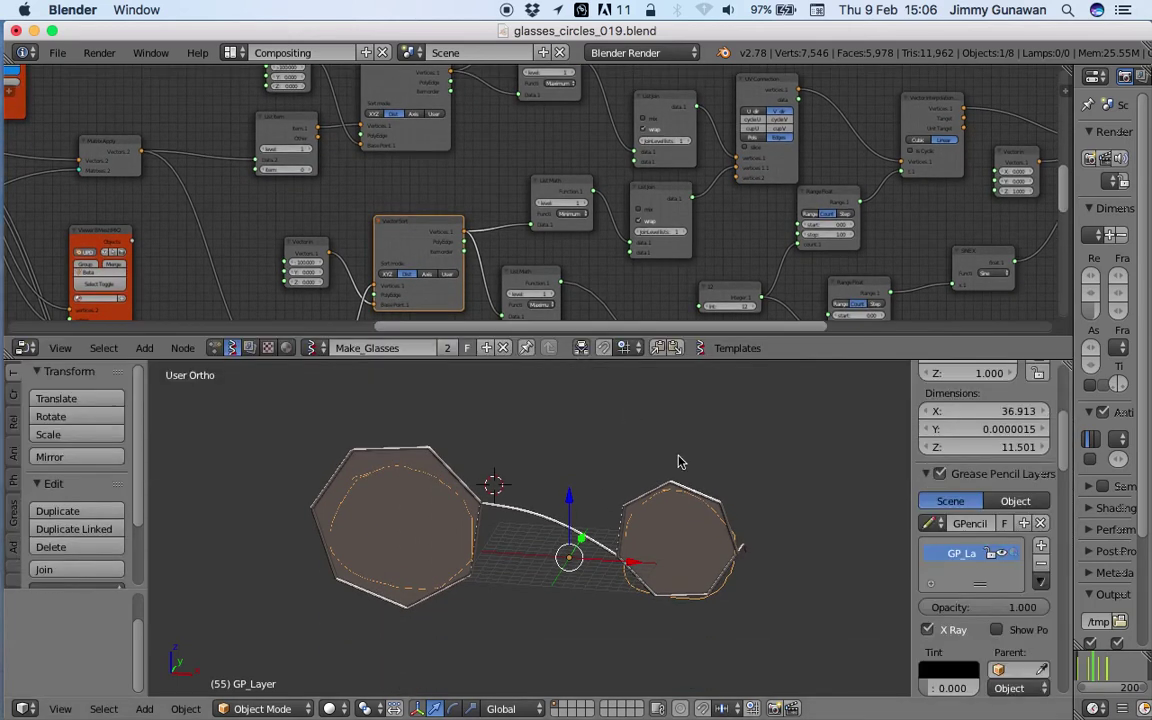
{"action": "middle_click_drag", "start_coordinate": [671, 496], "coordinate": [470, 508], "text": "shift"}
{"action": "middle_click_drag", "start_coordinate": [548, 498], "coordinate": [484, 489], "text": "shift"}
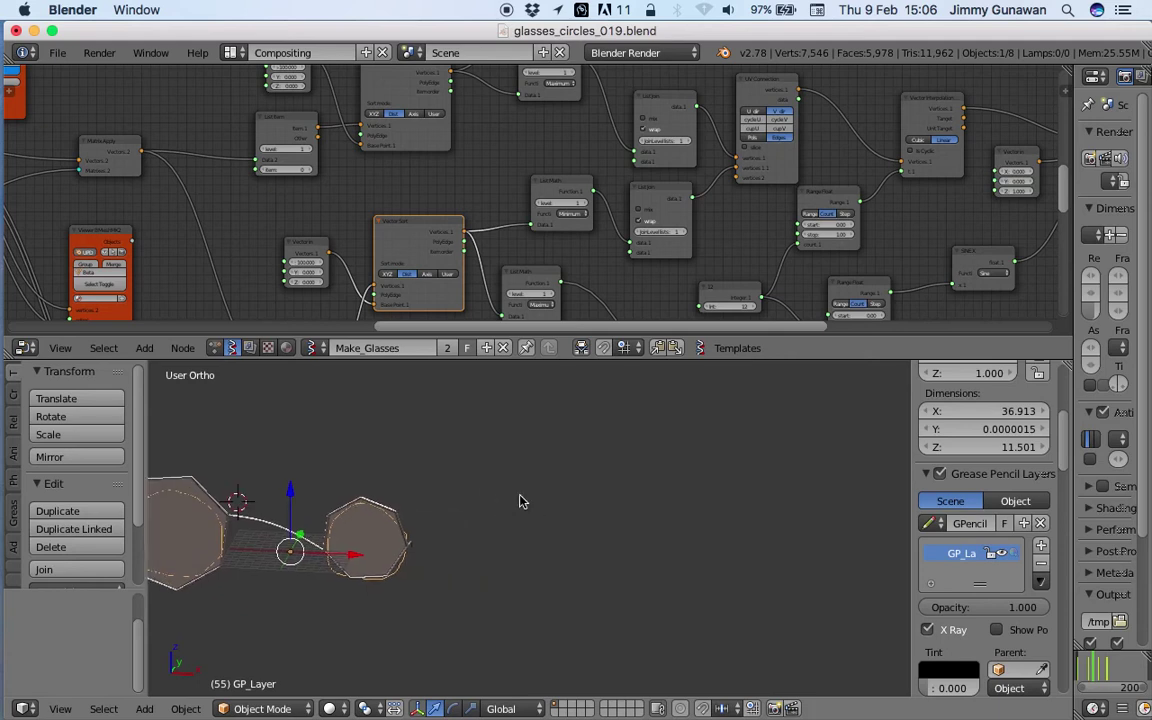
{"action": "mouse_move", "coordinate": [543, 479]}
{"action": "left_mouse_down"}
{"action": "mouse_move", "coordinate": [507, 527]}
{"action": "mouse_move", "coordinate": [540, 561]}
{"action": "mouse_move", "coordinate": [601, 507]}
{"action": "mouse_move", "coordinate": [529, 480]}
{"action": "left_mouse_up"}
{"action": "mouse_move", "coordinate": [687, 472]}
{"action": "left_mouse_down"}
{"action": "mouse_move", "coordinate": [663, 514]}
{"action": "mouse_move", "coordinate": [703, 545]}
{"action": "left_mouse_up"}
{"action": "left_click_drag", "start_coordinate": [749, 496], "coordinate": [685, 484]}
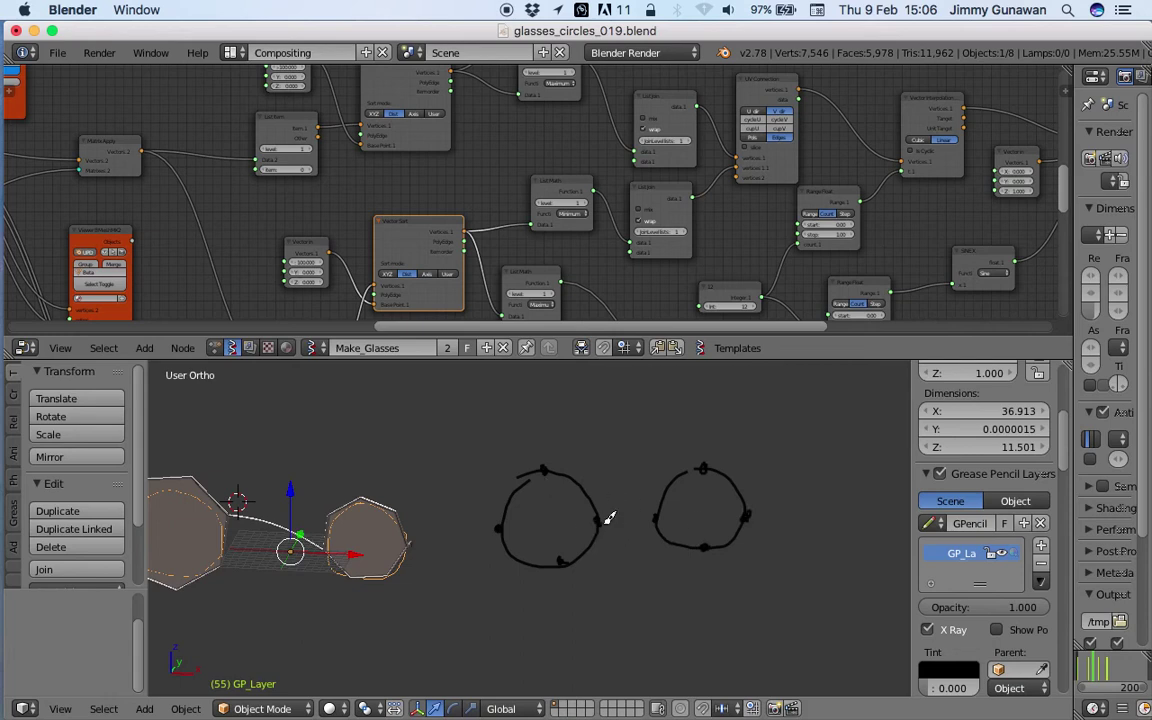
Try straight and arched bridge strokes between the two newly sketched circles and undo them.
{"action": "mouse_move", "coordinate": [597, 522]}
{"action": "left_mouse_down"}
{"action": "mouse_move", "coordinate": [658, 515]}
{"action": "mouse_move", "coordinate": [621, 491]}
{"action": "mouse_move", "coordinate": [656, 519]}
{"action": "mouse_move", "coordinate": [601, 506]}
{"action": "mouse_move", "coordinate": [641, 514]}
{"action": "mouse_move", "coordinate": [612, 488]}
{"action": "left_mouse_up"}
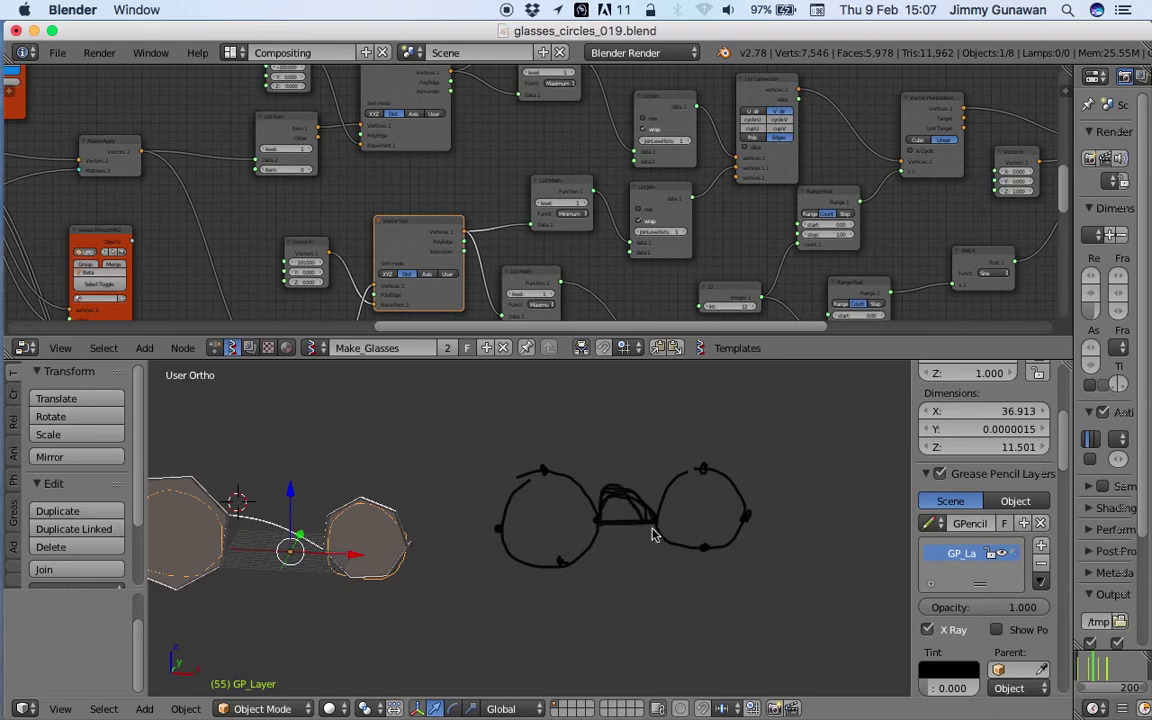
{"action": "key", "text": "ctrl+z"}
{"action": "key", "text": "ctrl+z"}
{"action": "key", "text": "ctrl+z"}
{"action": "key", "text": "ctrl+z"}
{"action": "key", "text": "ctrl+z"}
{"action": "key", "text": "ctrl+z"}
Sketch an arched bridge between the two circles and a hooked temple arm from each circle's outer point.
{"action": "mouse_move", "coordinate": [600, 522]}
{"action": "left_mouse_down"}
{"action": "mouse_move", "coordinate": [641, 491]}
{"action": "mouse_move", "coordinate": [616, 499]}
{"action": "mouse_move", "coordinate": [655, 512]}
{"action": "left_mouse_up"}
{"action": "key", "text": "ctrl+z"}
{"action": "key", "text": "ctrl+z"}
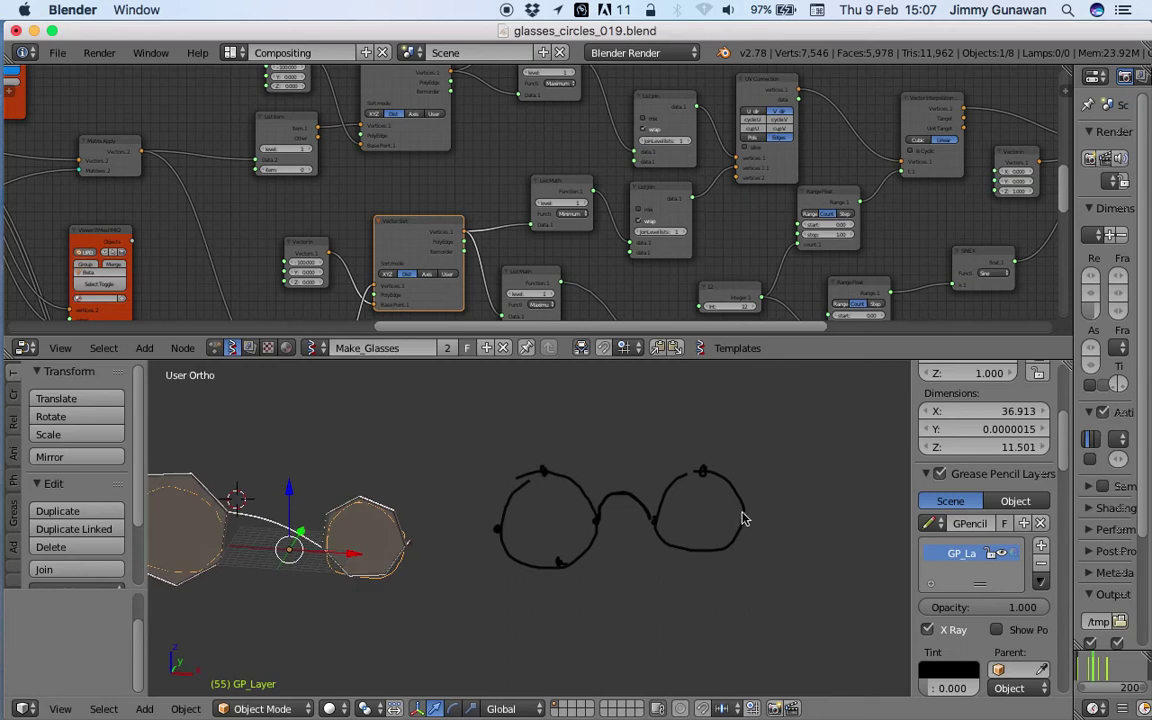
{"action": "left_click_drag", "start_coordinate": [781, 473], "coordinate": [803, 476]}
{"action": "left_click_drag", "start_coordinate": [505, 533], "coordinate": [562, 470]}
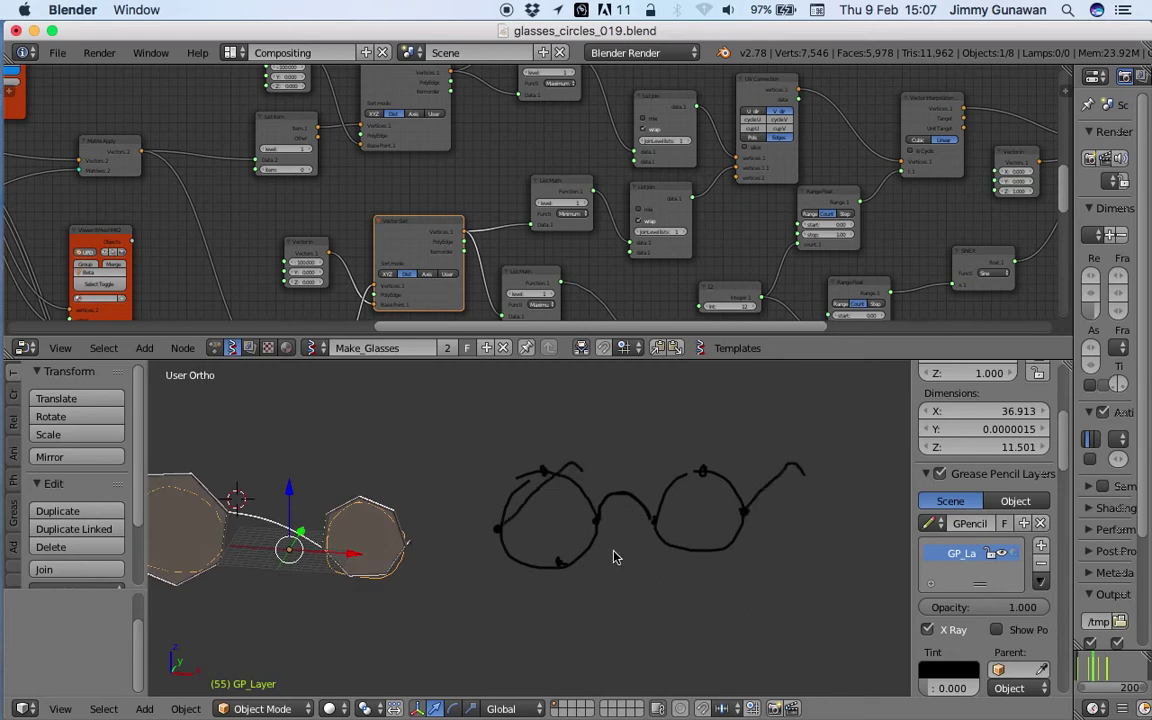
Sketch eyebrows, a face outline, a nose and eyes around the drawn glasses.
{"action": "left_click_drag", "start_coordinate": [640, 460], "coordinate": [688, 437]}
{"action": "mouse_move", "coordinate": [467, 460]}
{"action": "left_mouse_down"}
{"action": "mouse_move", "coordinate": [515, 651]}
{"action": "mouse_move", "coordinate": [792, 612]}
{"action": "mouse_move", "coordinate": [787, 458]}
{"action": "left_mouse_up"}
{"action": "mouse_move", "coordinate": [604, 612]}
{"action": "left_mouse_down"}
{"action": "mouse_move", "coordinate": [626, 614]}
{"action": "mouse_move", "coordinate": [657, 593]}
{"action": "mouse_move", "coordinate": [638, 550]}
{"action": "left_mouse_up"}
{"action": "left_click_drag", "start_coordinate": [546, 518], "coordinate": [574, 515]}
{"action": "left_click_drag", "start_coordinate": [682, 514], "coordinate": [708, 511]}
{"action": "middle_click_drag", "start_coordinate": [628, 523], "coordinate": [607, 512]}
Enlarge the node editor and reposition the lower Vector Sort node and the List Math nodes.
{"action": "middle_click_drag", "start_coordinate": [595, 241], "coordinate": [528, 248]}
{"action": "left_click_drag", "start_coordinate": [583, 341], "coordinate": [583, 557]}
{"action": "left_click_drag", "start_coordinate": [337, 346], "coordinate": [322, 340]}
{"action": "scroll", "coordinate": [435, 378], "scroll_direction": "up", "scroll_amount": 1}
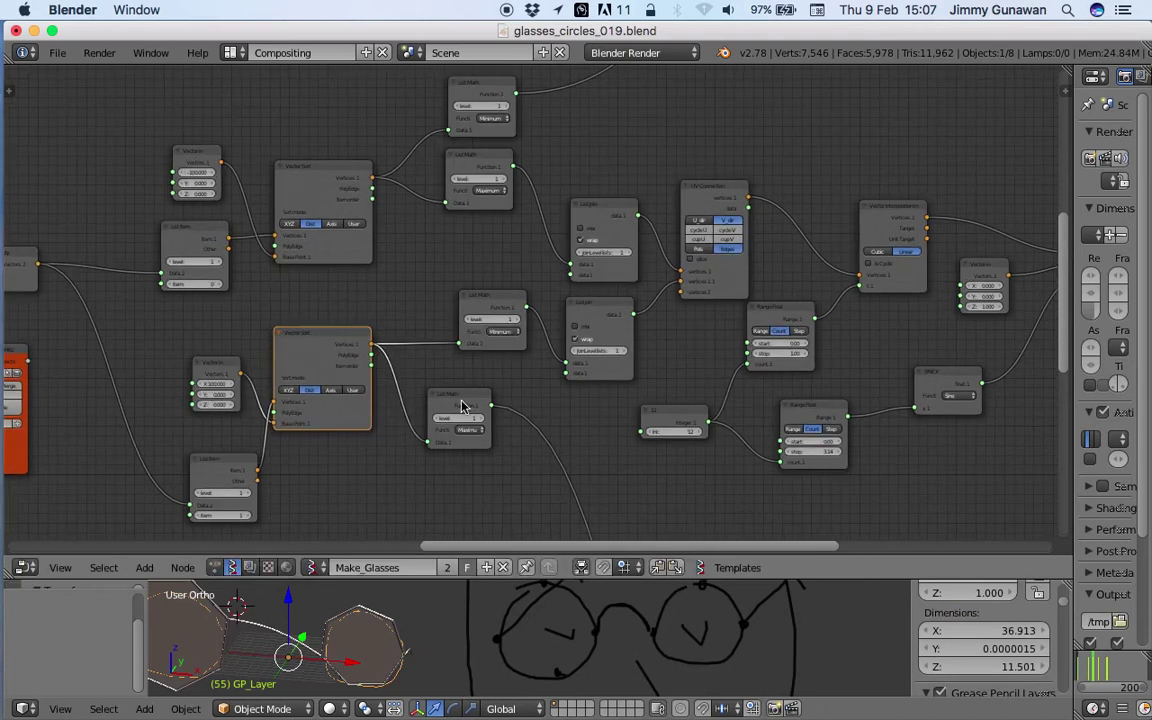
{"action": "left_click_drag", "start_coordinate": [461, 407], "coordinate": [480, 413]}
{"action": "left_click_drag", "start_coordinate": [465, 305], "coordinate": [449, 309]}
{"action": "middle_click_drag", "start_coordinate": [445, 218], "coordinate": [422, 277]}
{"action": "left_click_drag", "start_coordinate": [452, 144], "coordinate": [443, 138]}
Follow the upper Minimum List Math output to the handle frame and toggle its Viewer Draw node's display.
{"action": "middle_click_drag", "start_coordinate": [504, 175], "coordinate": [365, 269]}
{"action": "middle_click_drag", "start_coordinate": [513, 221], "coordinate": [383, 355]}
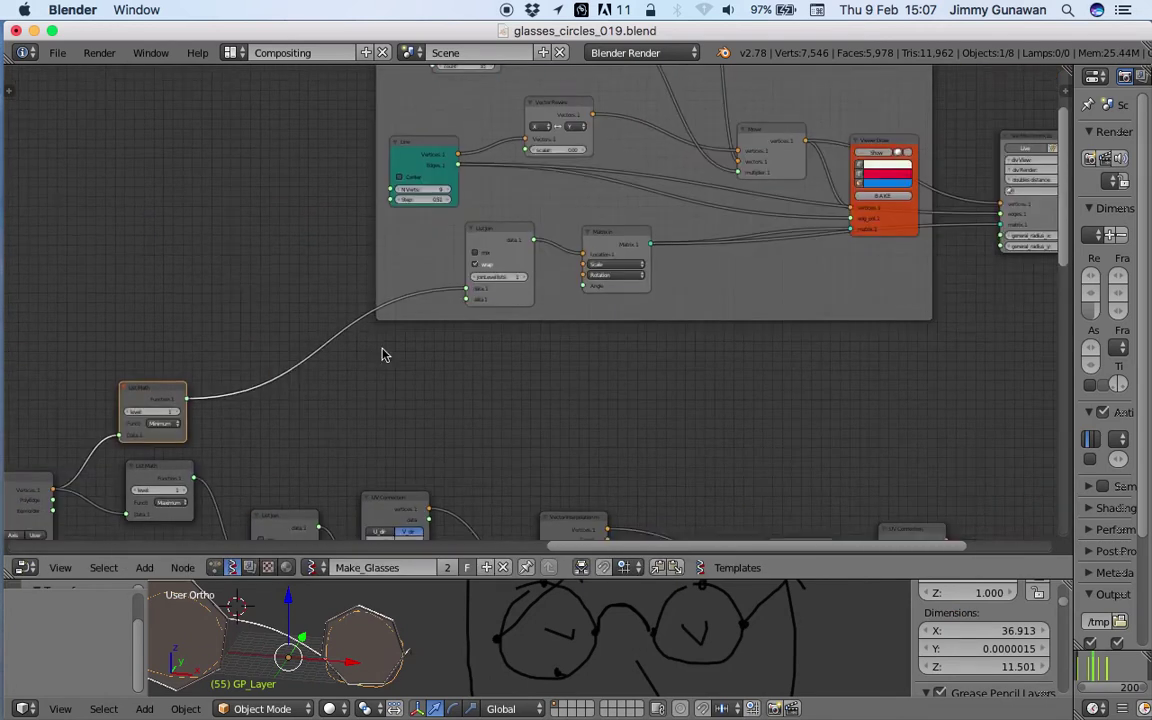
{"action": "middle_click_drag", "start_coordinate": [578, 275], "coordinate": [449, 357]}
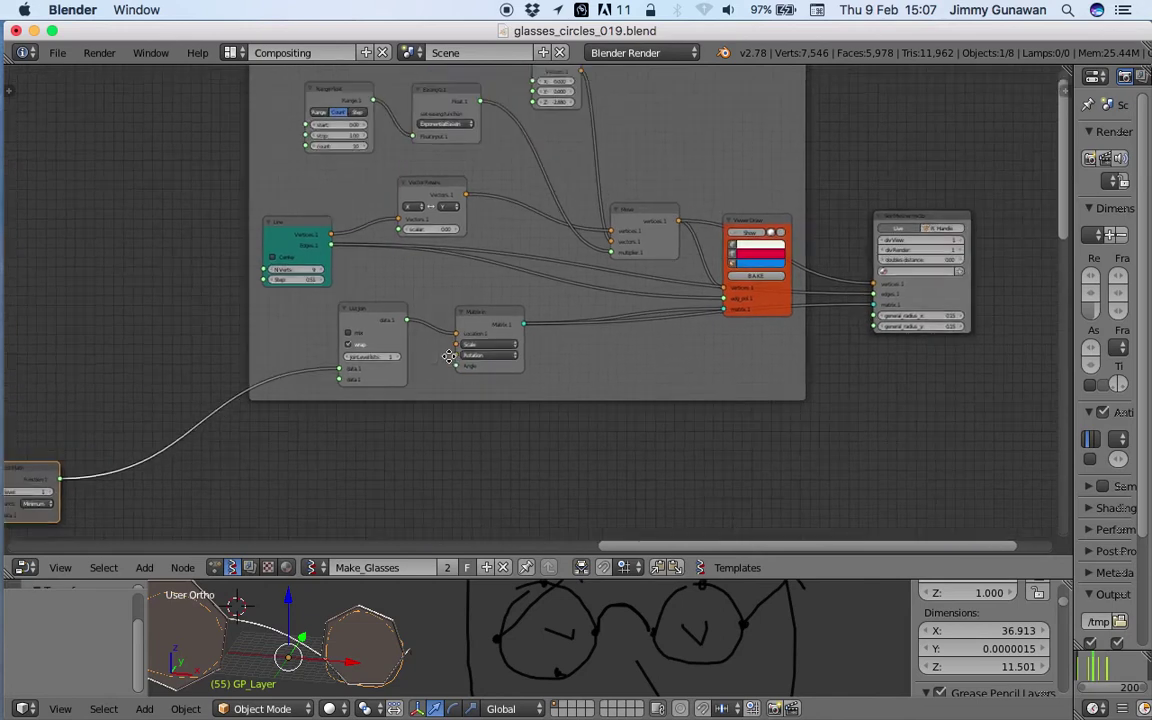
{"action": "left_click", "coordinate": [741, 236]}
{"action": "scroll", "coordinate": [458, 673], "scroll_direction": "down", "scroll_amount": 2}
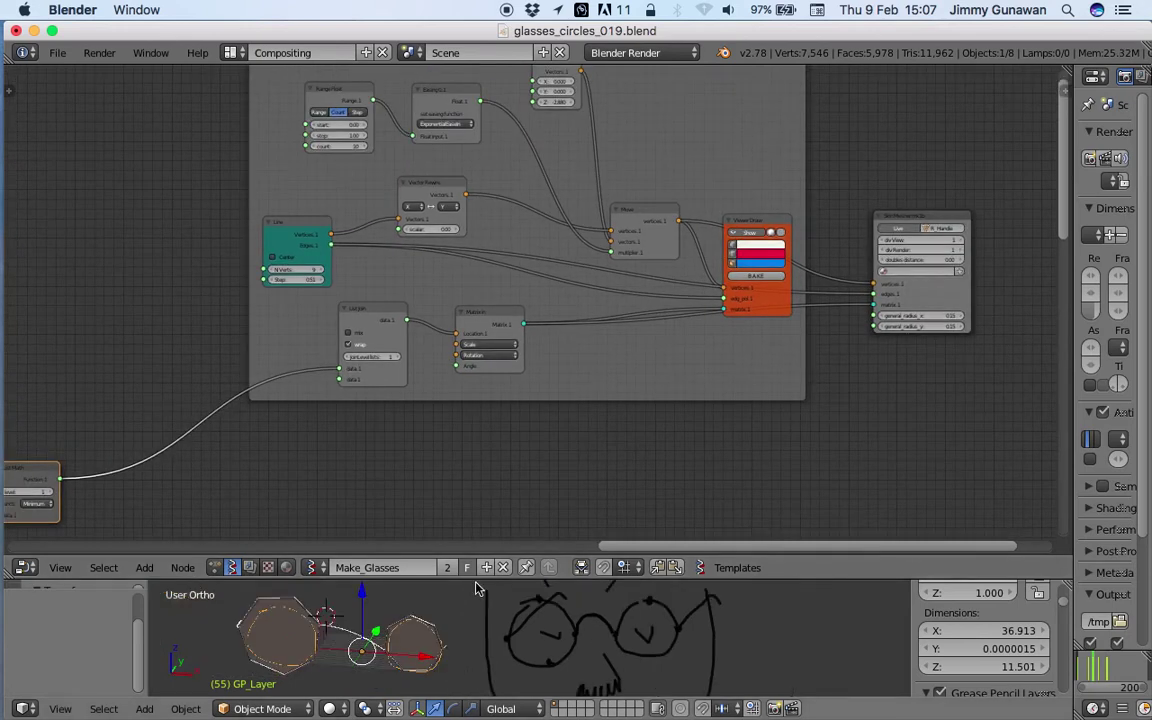
Enlarge the 3D view, look at the glasses from behind and toggle between wireframe and solid shading.
{"action": "left_click_drag", "start_coordinate": [479, 494], "coordinate": [479, 467]}
{"action": "mouse_move", "coordinate": [453, 550]}
{"action": "middle_mouse_down", "text": "shift"}
{"action": "mouse_move", "coordinate": [571, 540]}
{"action": "mouse_move", "coordinate": [449, 570]}
{"action": "mouse_move", "coordinate": [444, 556]}
{"action": "middle_mouse_up", "text": "shift"}
{"action": "middle_click_drag", "start_coordinate": [552, 500], "coordinate": [523, 567], "text": "shift"}
{"action": "middle_click_drag", "start_coordinate": [580, 602], "coordinate": [531, 602]}
{"action": "key", "text": "z"}
{"action": "key", "text": "z"}
{"action": "key", "text": "z"}
{"action": "key", "text": "z"}
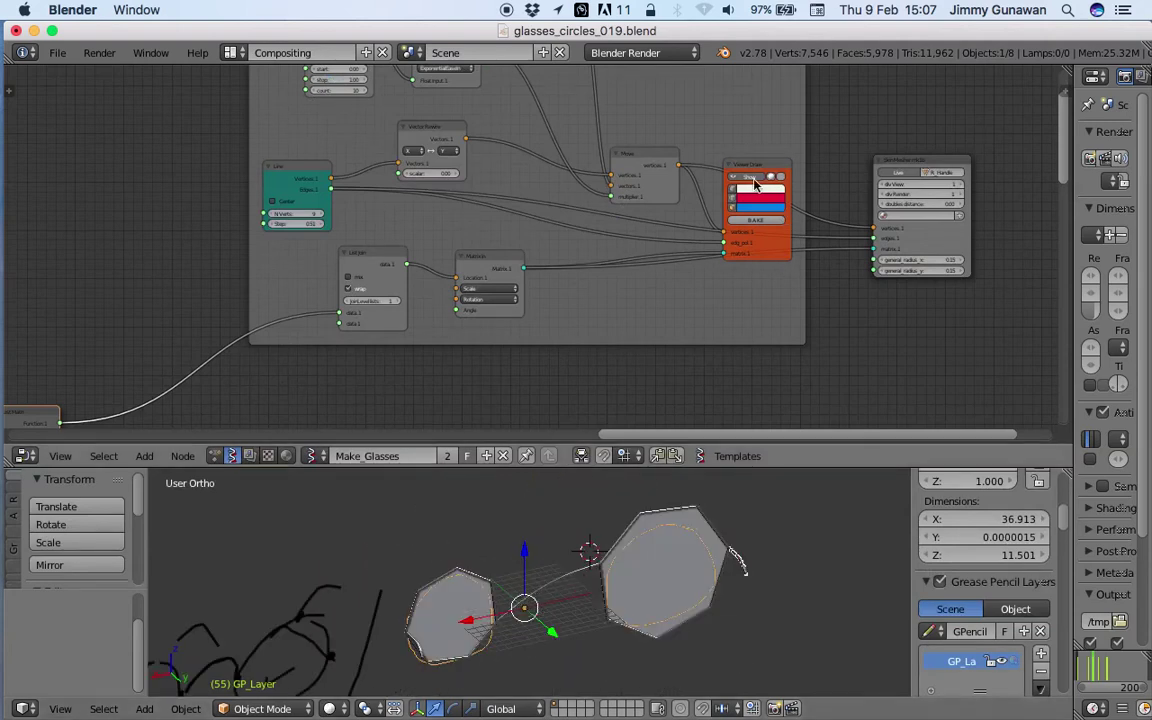
Examine the curved handles on the glasses from several angles and the framed nodes that generate them.
{"action": "scroll", "coordinate": [522, 552], "scroll_direction": "up", "scroll_amount": 2}
{"action": "mouse_move", "coordinate": [522, 552]}
{"action": "middle_mouse_down"}
{"action": "mouse_move", "coordinate": [524, 514]}
{"action": "mouse_move", "coordinate": [605, 538]}
{"action": "mouse_move", "coordinate": [625, 530]}
{"action": "middle_mouse_up"}
{"action": "mouse_move", "coordinate": [690, 510]}
{"action": "middle_mouse_down"}
{"action": "mouse_move", "coordinate": [681, 542]}
{"action": "mouse_move", "coordinate": [812, 540]}
{"action": "mouse_move", "coordinate": [640, 555]}
{"action": "mouse_move", "coordinate": [675, 578]}
{"action": "mouse_move", "coordinate": [530, 610]}
{"action": "mouse_move", "coordinate": [391, 600]}
{"action": "mouse_move", "coordinate": [373, 584]}
{"action": "mouse_move", "coordinate": [476, 568]}
{"action": "mouse_move", "coordinate": [468, 618]}
{"action": "mouse_move", "coordinate": [660, 643]}
{"action": "middle_mouse_up"}
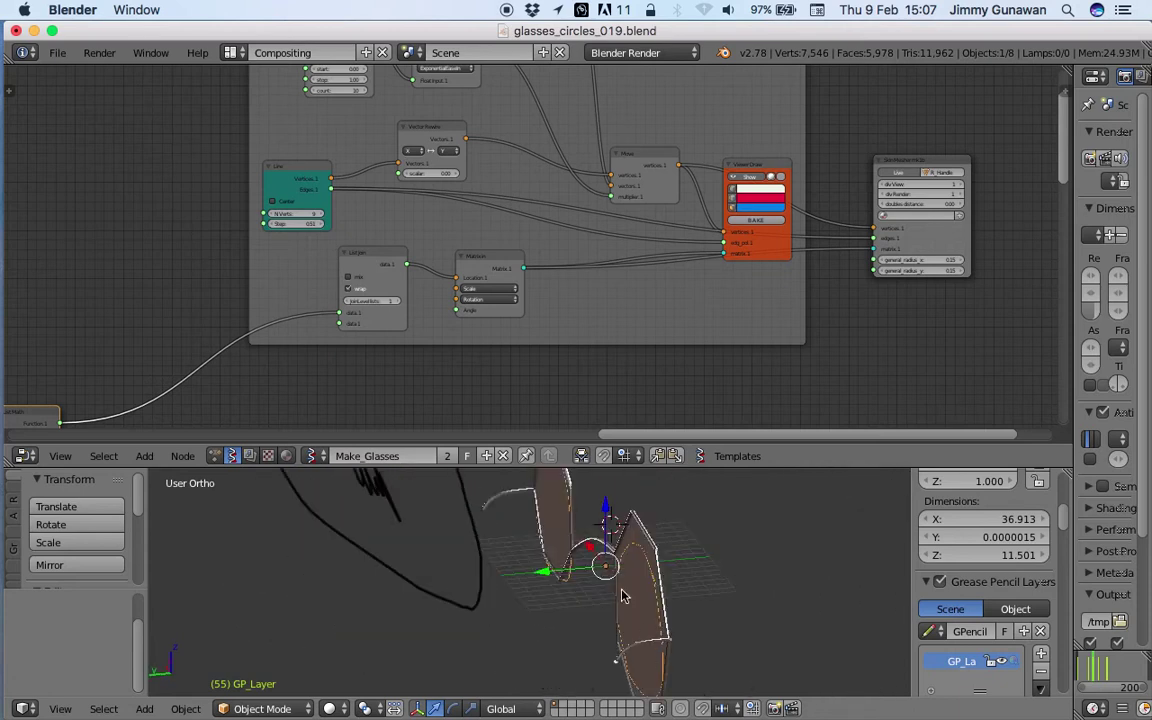
{"action": "middle_click_drag", "start_coordinate": [548, 588], "coordinate": [801, 532]}
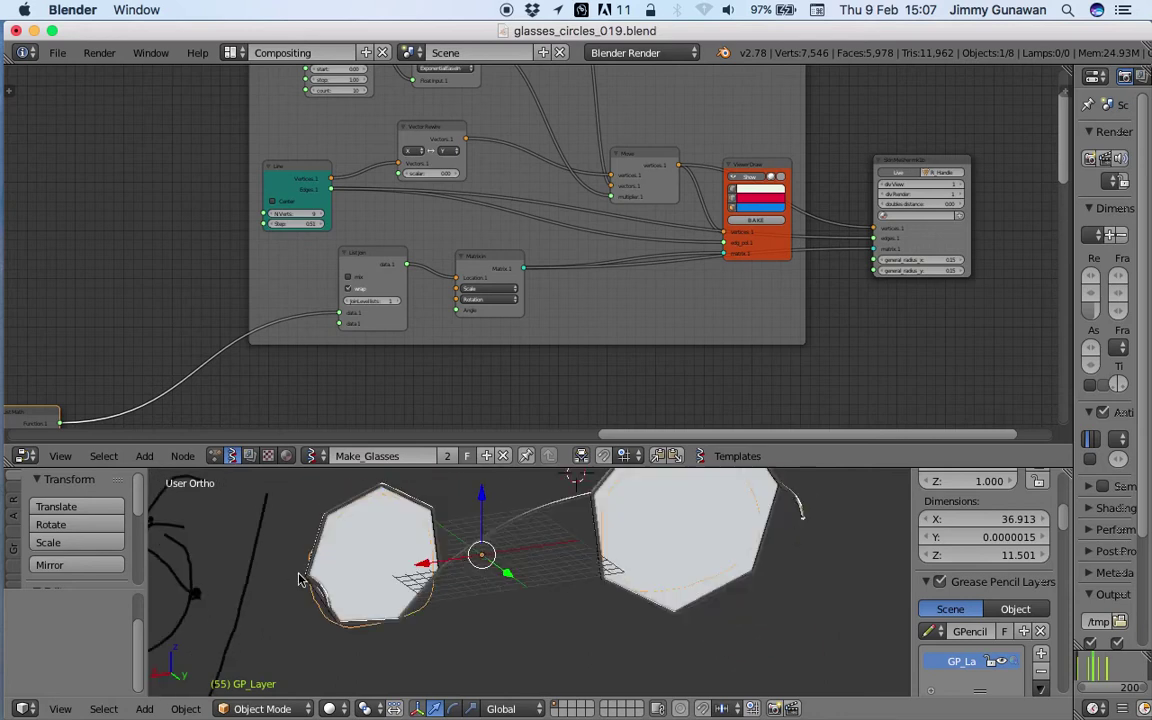
{"action": "middle_click_drag", "start_coordinate": [509, 256], "coordinate": [489, 288]}
{"action": "middle_click_drag", "start_coordinate": [480, 562], "coordinate": [465, 538]}
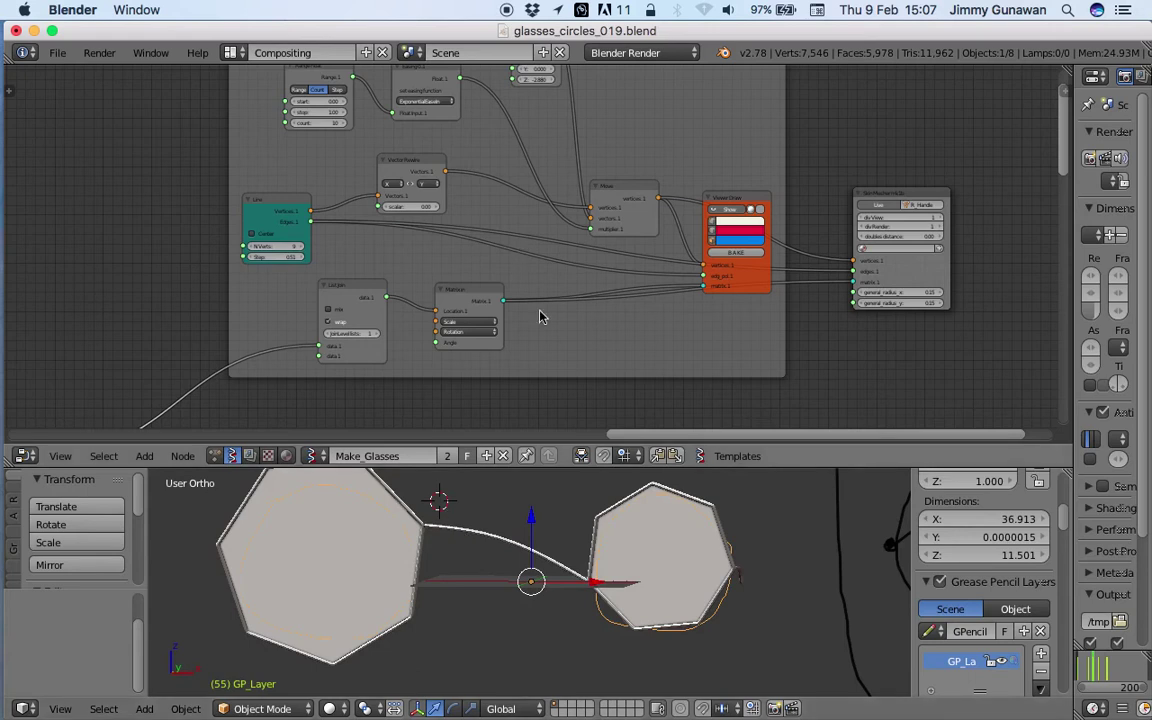
{"action": "scroll", "coordinate": [580, 315], "scroll_direction": "down", "scroll_amount": 2}
{"action": "scroll", "coordinate": [625, 411], "scroll_direction": "down", "scroll_amount": 1, "text": "shift"}
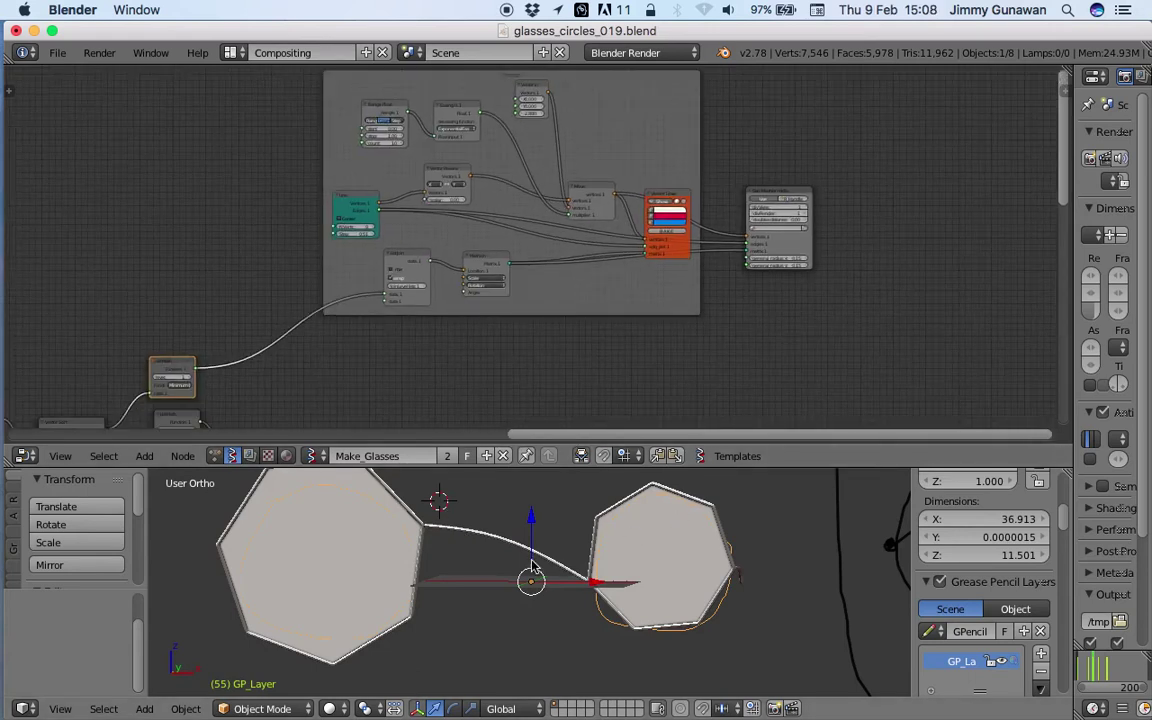
{"action": "scroll", "coordinate": [661, 321], "scroll_direction": "down", "scroll_amount": 2}
{"action": "scroll", "coordinate": [664, 308], "scroll_direction": "up", "scroll_amount": 3}
{"action": "middle_click_drag", "start_coordinate": [684, 250], "coordinate": [653, 296]}
Switch to stroke editing for the Grease Pencil circles inside the lenses.
{"action": "middle_click_drag", "start_coordinate": [561, 560], "coordinate": [576, 556]}
{"action": "scroll", "coordinate": [501, 624], "scroll_direction": "down", "scroll_amount": 1}
{"action": "middle_click_drag", "start_coordinate": [501, 624], "coordinate": [481, 653], "text": "shift"}
{"action": "mouse_move", "coordinate": [584, 588]}
{"action": "middle_mouse_down"}
{"action": "mouse_move", "coordinate": [586, 568]}
{"action": "mouse_move", "coordinate": [579, 575]}
{"action": "middle_mouse_up"}
{"action": "right_click", "coordinate": [585, 568]}
{"action": "key", "text": "Tab"}
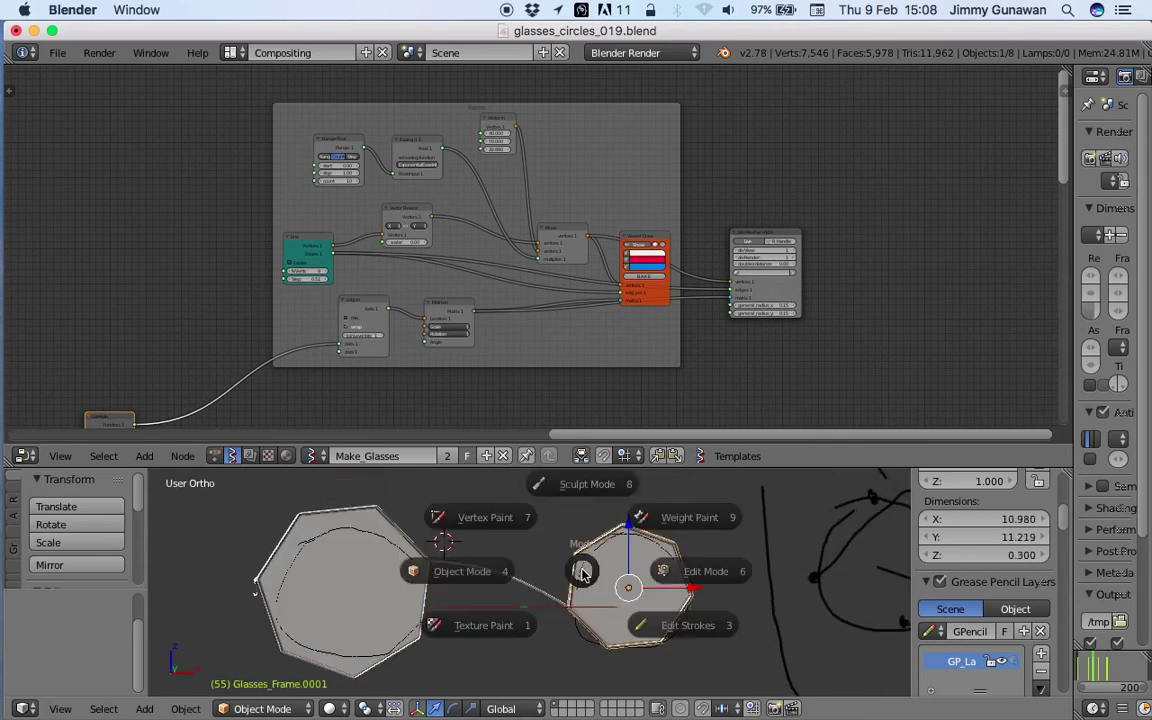
{"action": "right_click", "coordinate": [583, 642]}
{"action": "key", "text": "Tab"}
{"action": "left_click", "coordinate": [700, 615]}
{"action": "middle_click_drag", "start_coordinate": [604, 603], "coordinate": [592, 602]}
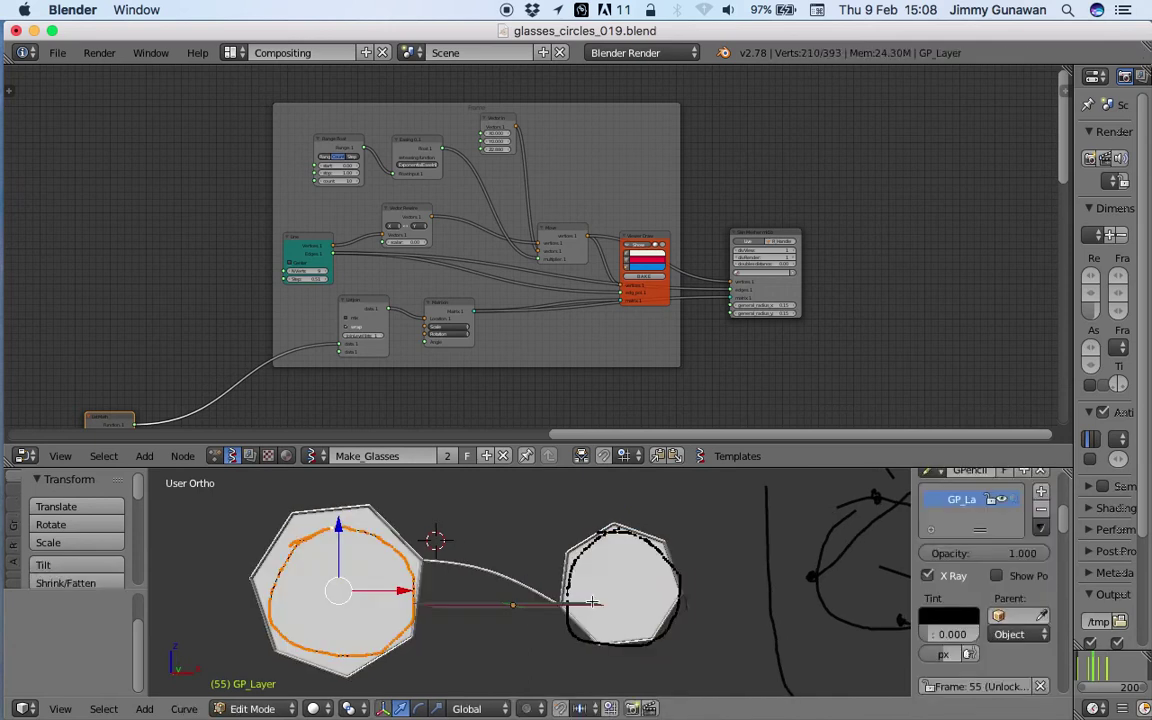
Play the animation with both circle strokes selected and try moving them together.
{"action": "key", "text": "b"}
{"action": "left_click_drag", "start_coordinate": [527, 514], "coordinate": [699, 671]}
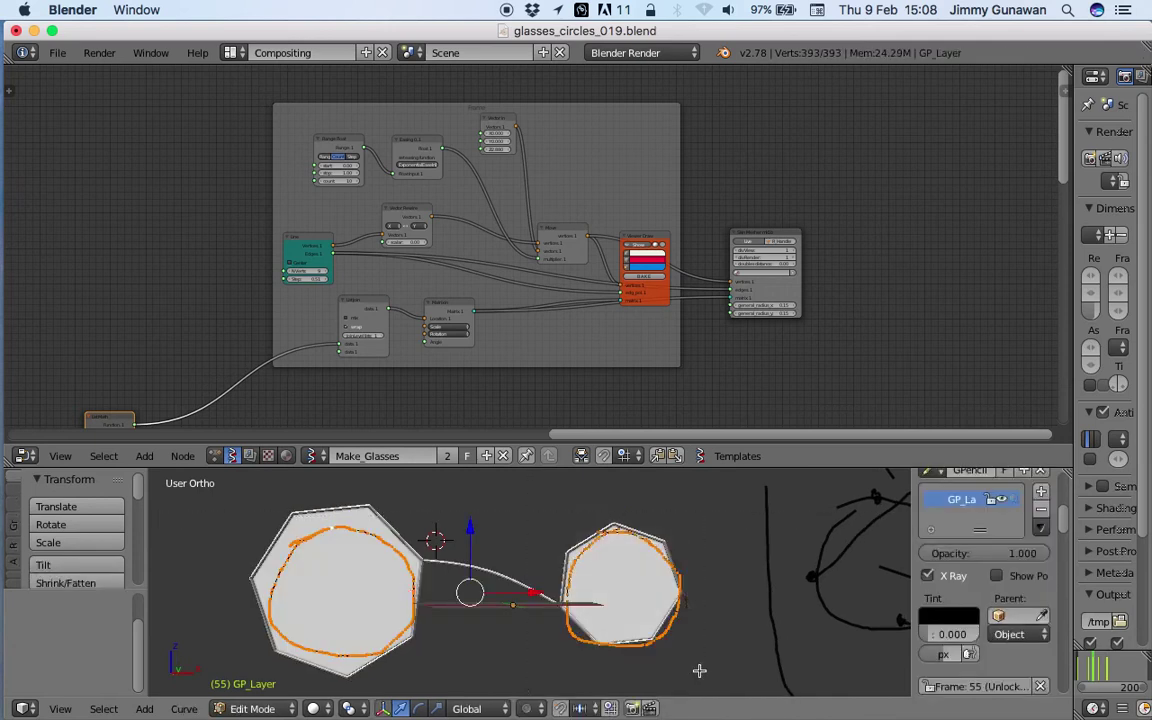
{"action": "key", "text": "alt+a"}
{"action": "key", "text": "g"}
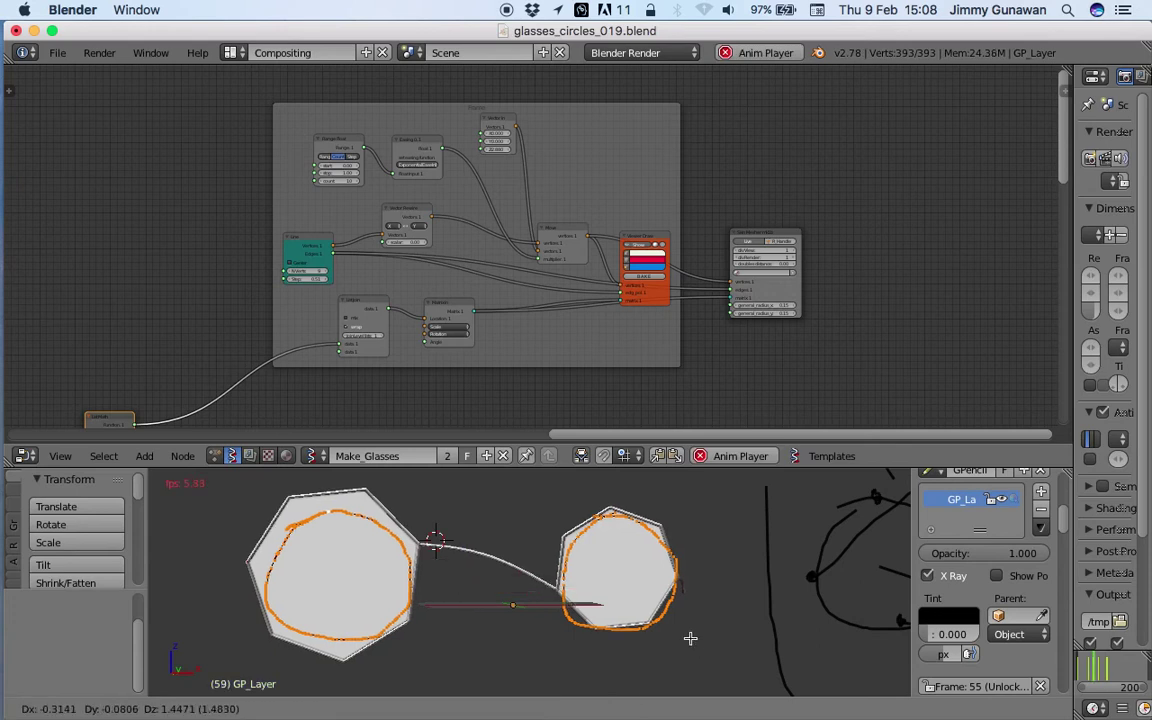
{"action": "left_click", "coordinate": [689, 636]}
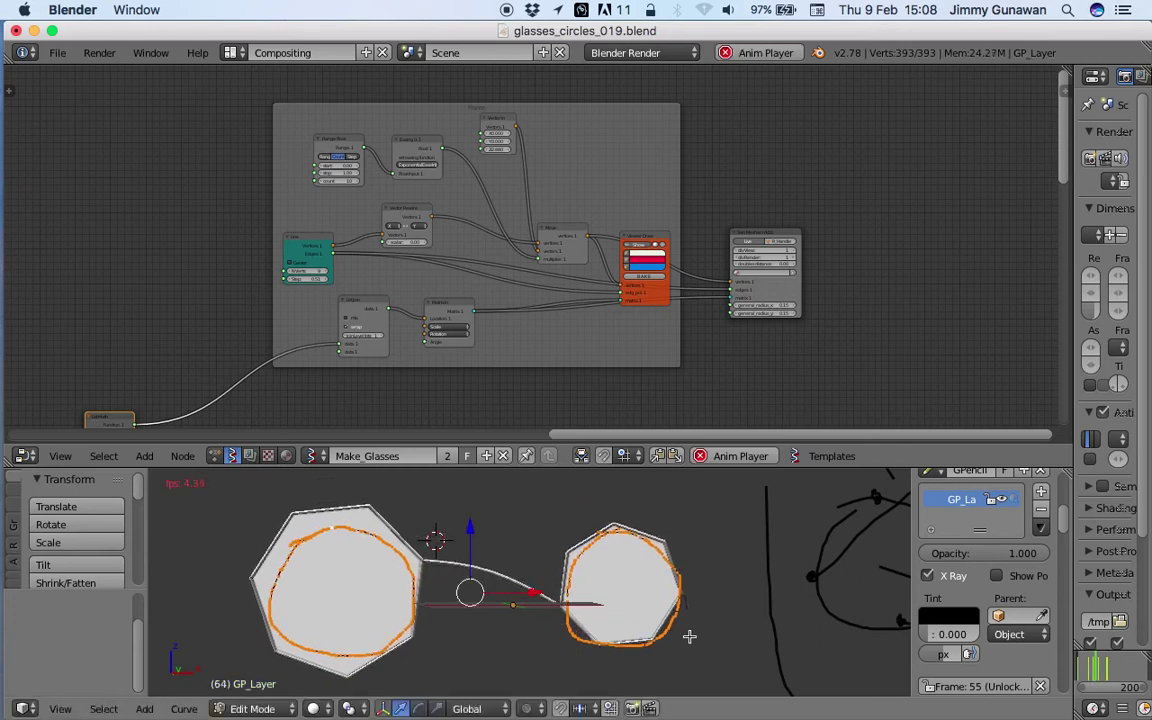
Select only the smaller Grease Pencil circle, move it toward the larger lens and scale it by 1.088.
{"action": "right_click", "coordinate": [583, 566]}
{"action": "key", "text": "l"}
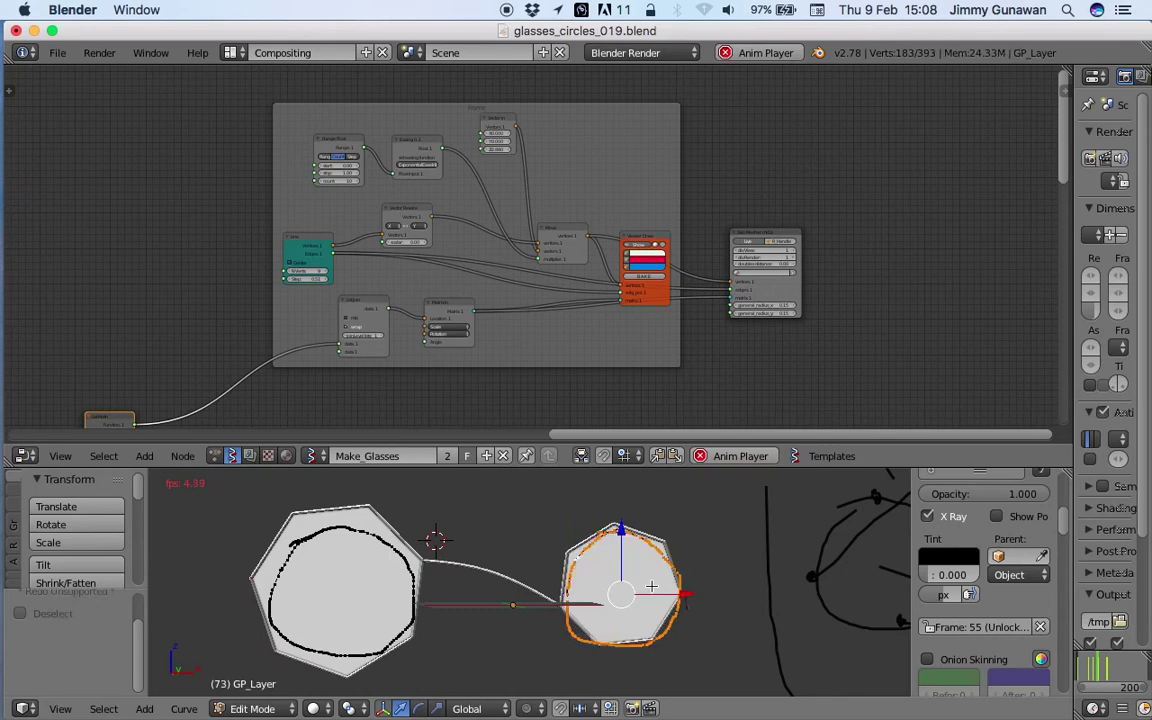
{"action": "key", "text": "g"}
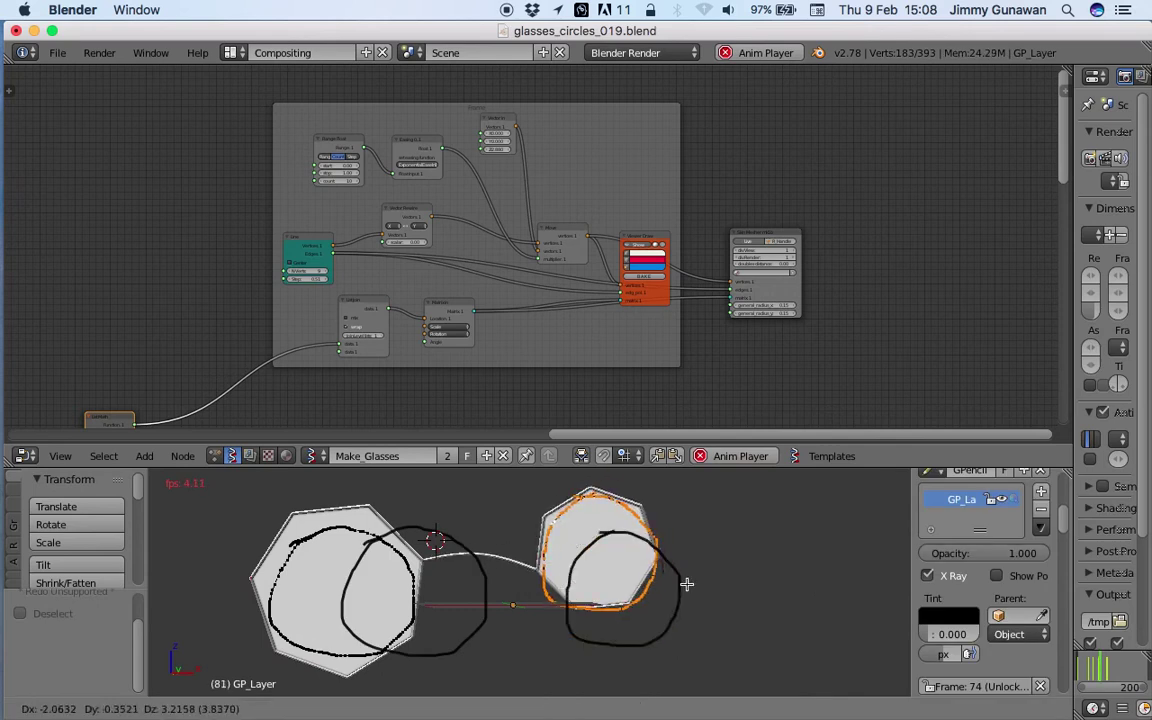
{"action": "left_click", "coordinate": [682, 605]}
{"action": "key", "text": "s"}
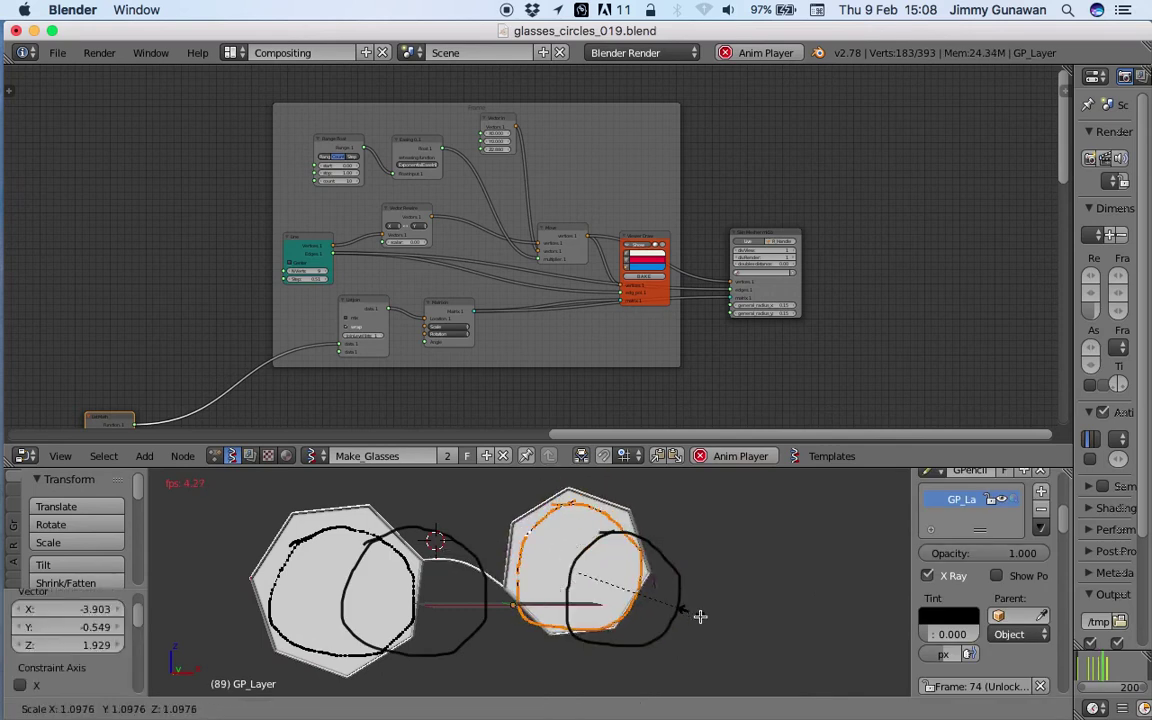
{"action": "left_click", "coordinate": [693, 611]}
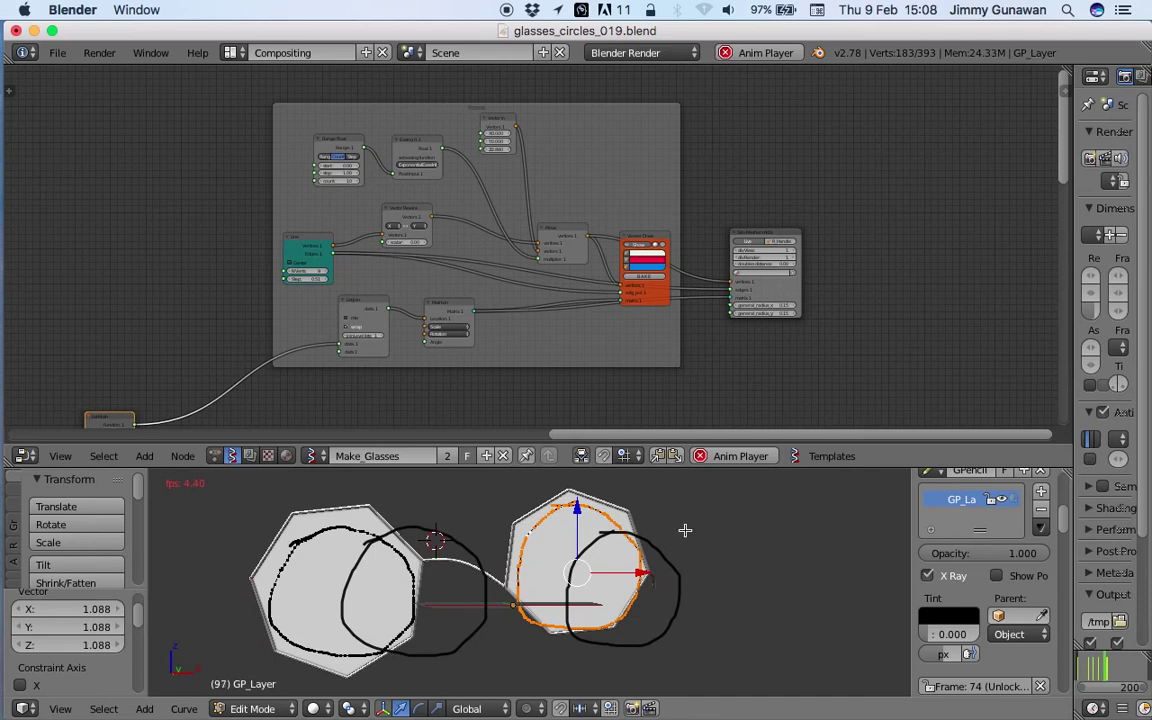
{"action": "key", "text": "r"}
{"action": "key", "text": "r"}
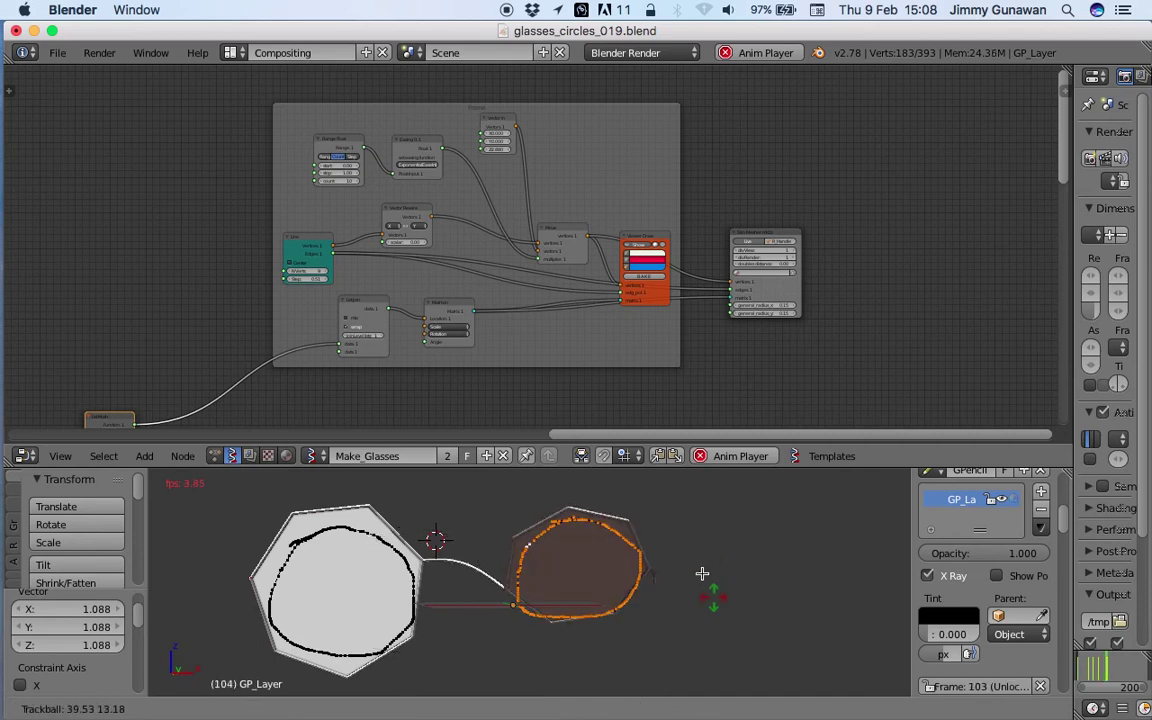
{"action": "left_click", "coordinate": [694, 514]}
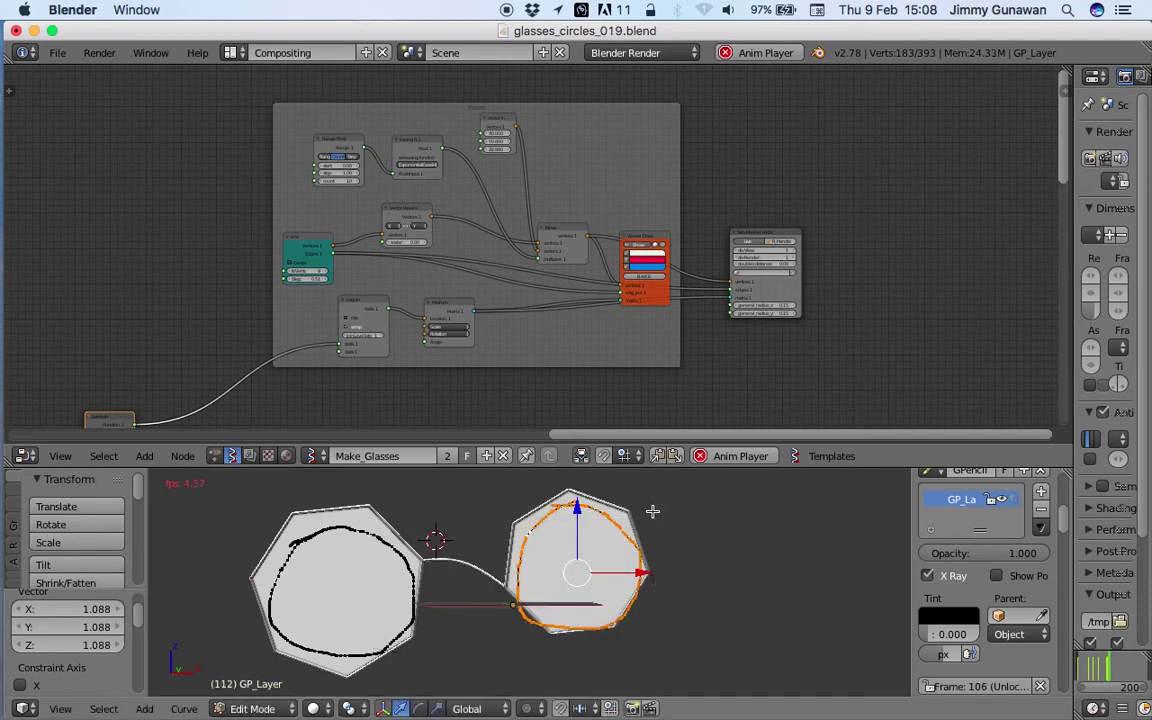
Rotate the selected circle stroke by about 35° and shift it slightly down toward the other lens.
{"action": "key", "text": "r"}
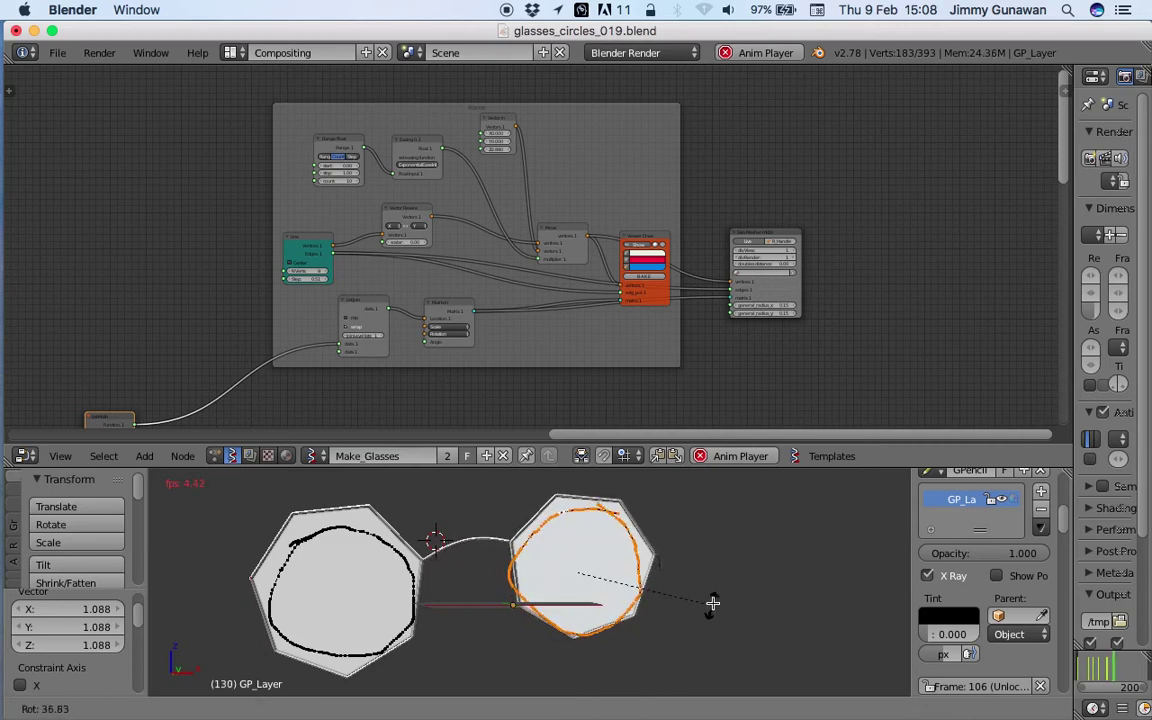
{"action": "left_click", "coordinate": [702, 609]}
{"action": "key", "text": "g"}
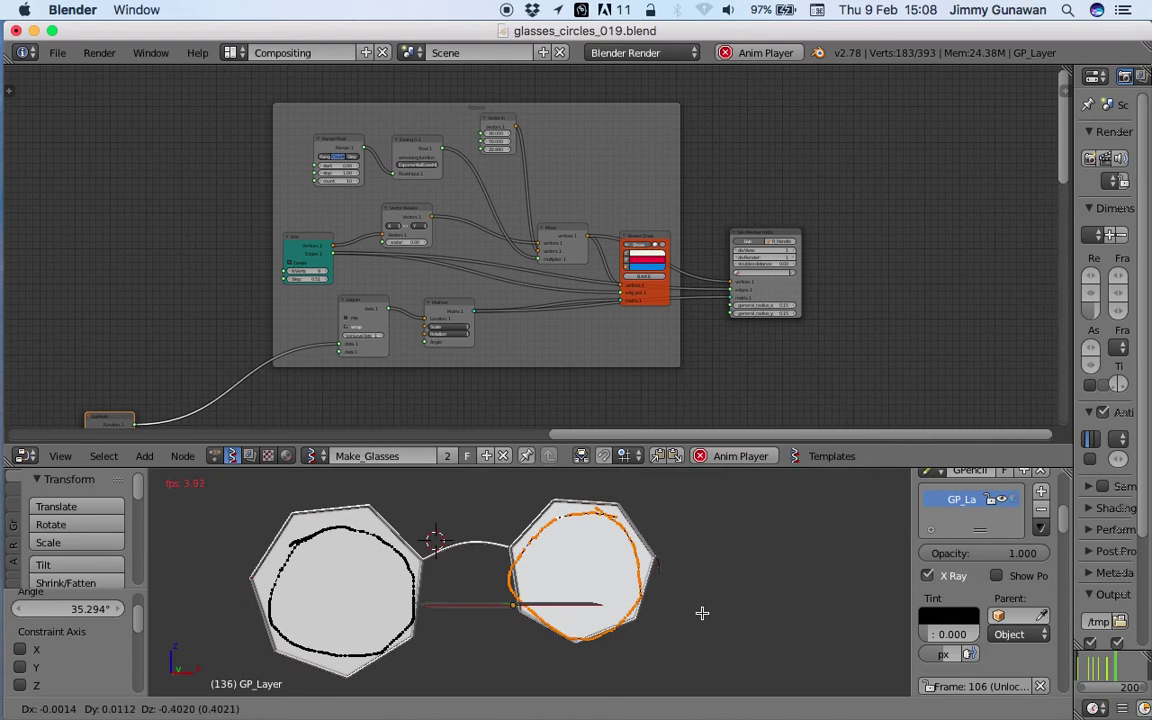
{"action": "left_click", "coordinate": [694, 586]}
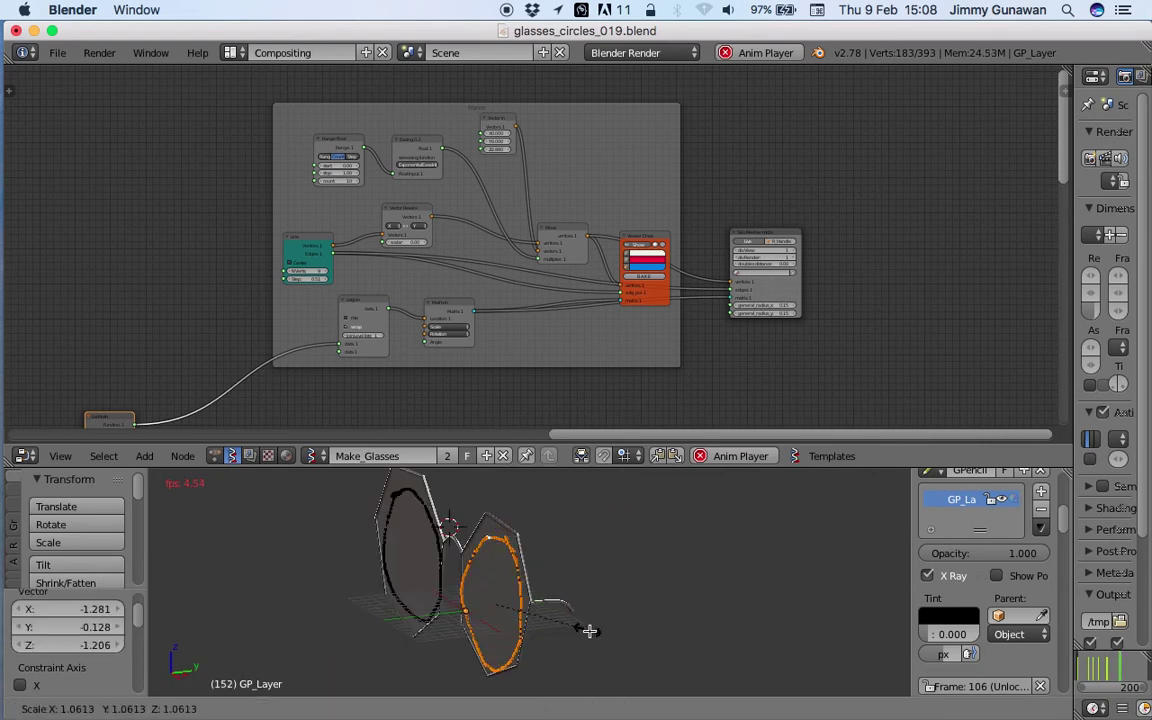
{"action": "left_click", "coordinate": [585, 617]}
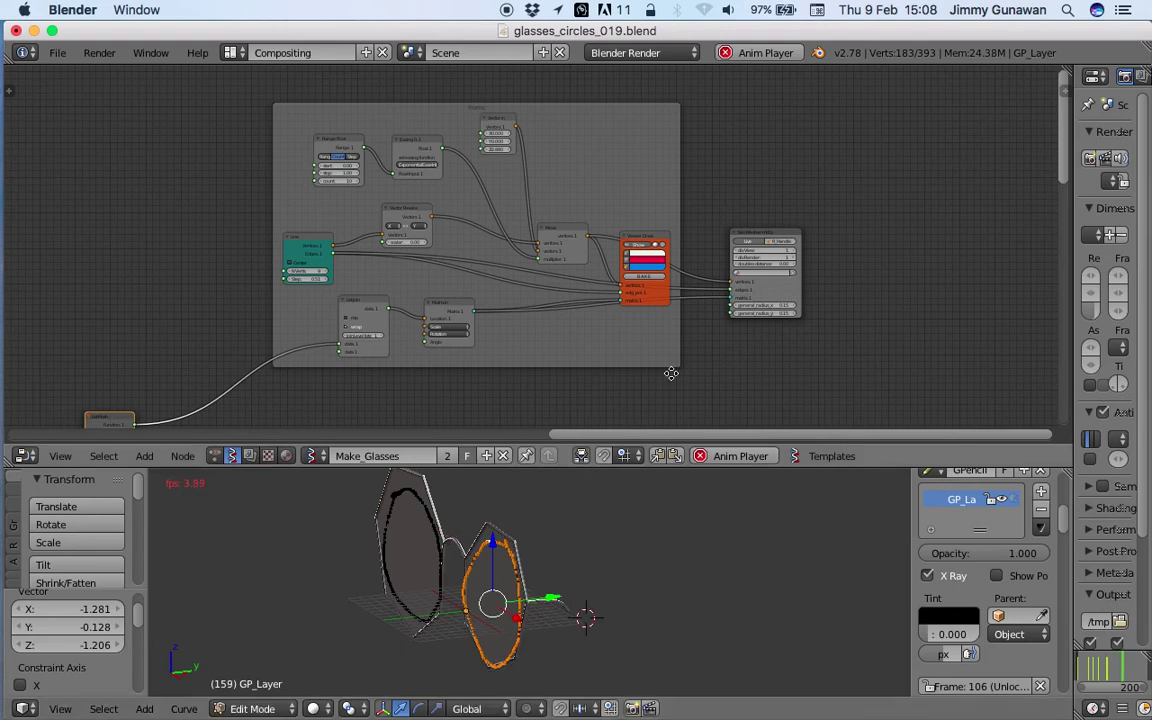
Stop the animation playback.
{"action": "scroll", "coordinate": [670, 383], "scroll_direction": "up", "scroll_amount": 2}
{"action": "scroll", "coordinate": [453, 219], "scroll_direction": "up", "scroll_amount": 2}
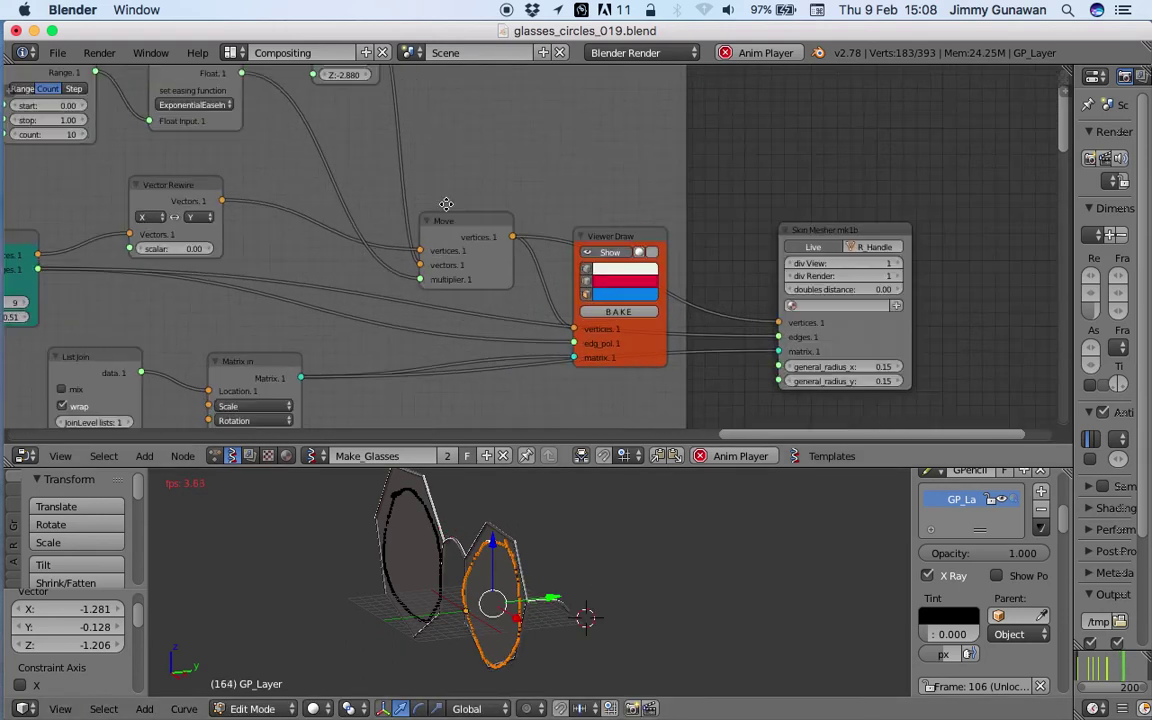
{"action": "key", "text": "Tab"}
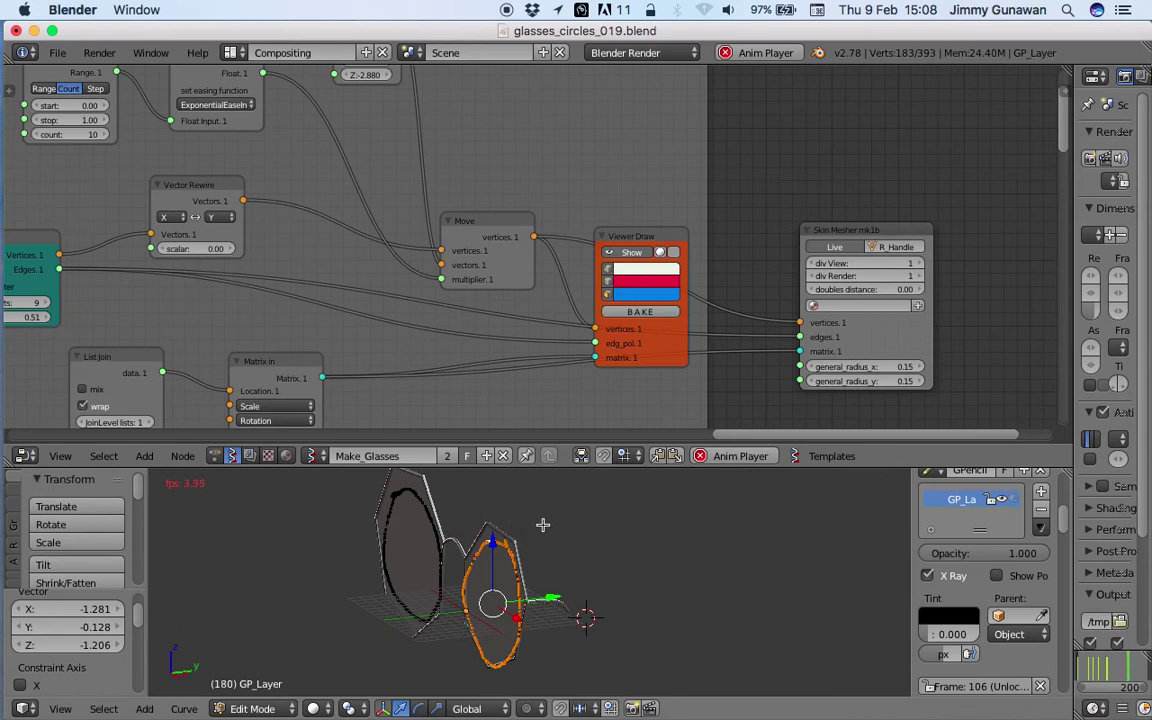
{"action": "key", "text": "alt+a"}
{"action": "middle_click_drag", "start_coordinate": [541, 525], "coordinate": [561, 527]}
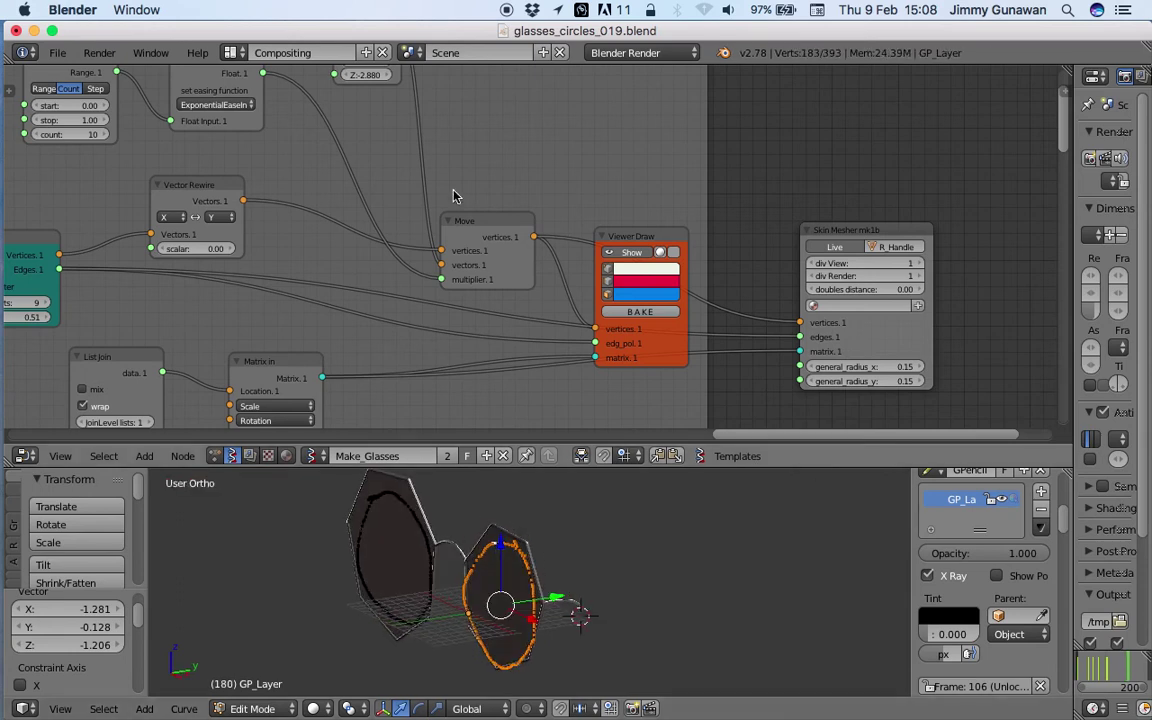
Set the handle nodes' Vector in Z to -3.24, the Vector Rewire scalar to 0.48 and the Line step to 0.81.
{"action": "middle_click_drag", "start_coordinate": [439, 133], "coordinate": [443, 192]}
{"action": "scroll", "coordinate": [443, 195], "scroll_direction": "down", "scroll_amount": 1}
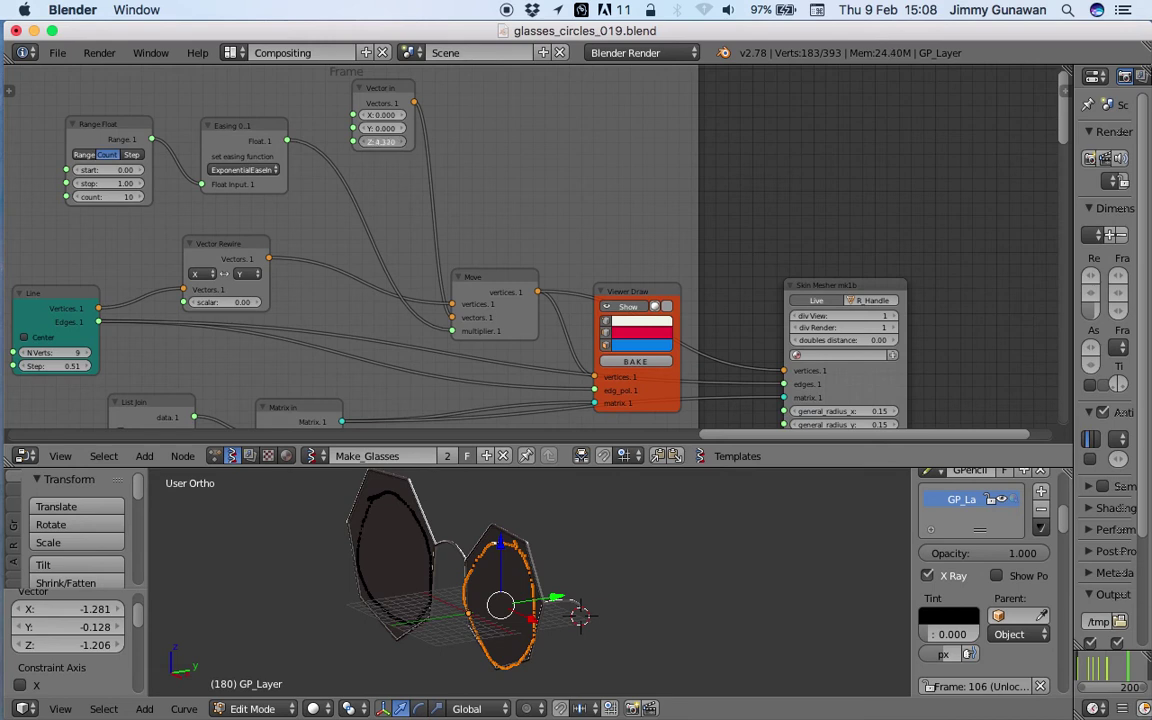
{"action": "middle_click_drag", "start_coordinate": [363, 231], "coordinate": [448, 190]}
{"action": "left_click_drag", "start_coordinate": [310, 262], "coordinate": [333, 262]}
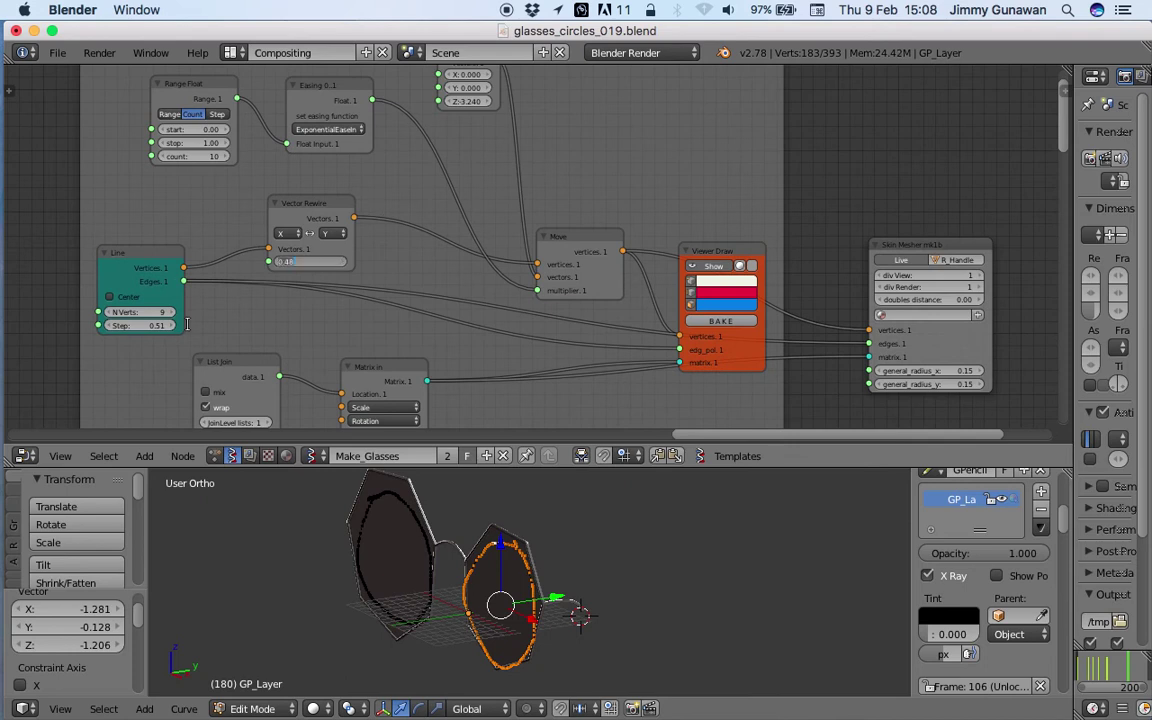
{"action": "left_click_drag", "start_coordinate": [158, 326], "coordinate": [168, 326]}
{"action": "middle_click_drag", "start_coordinate": [599, 602], "coordinate": [470, 600]}
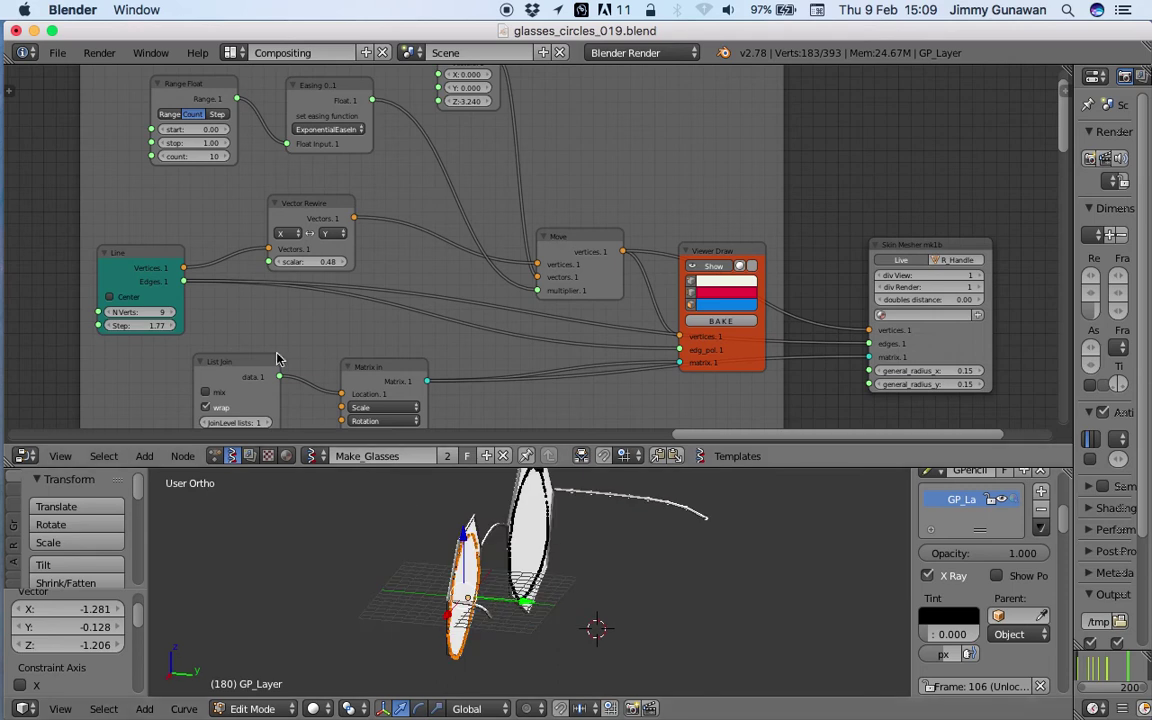
{"action": "left_click_drag", "start_coordinate": [147, 330], "coordinate": [126, 330]}
Sketch several freehand handle profiles with hooked ends beside the glasses, plus an arrow pointing at one of them.
{"action": "scroll", "coordinate": [635, 562], "scroll_direction": "up", "scroll_amount": 6}
{"action": "scroll", "coordinate": [623, 565], "scroll_direction": "up", "scroll_amount": 4}
{"action": "middle_click_drag", "start_coordinate": [519, 581], "coordinate": [509, 547]}
{"action": "scroll", "coordinate": [622, 549], "scroll_direction": "down", "scroll_amount": 4}
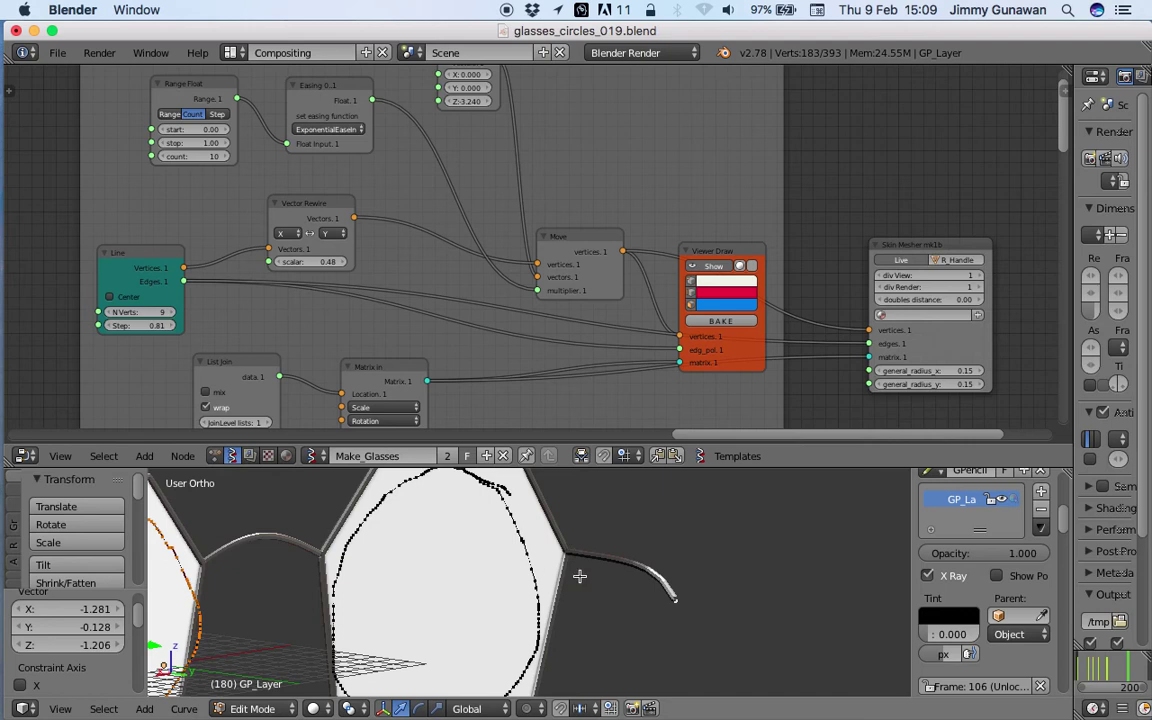
{"action": "middle_click_drag", "start_coordinate": [579, 576], "coordinate": [487, 554]}
{"action": "middle_click_drag", "start_coordinate": [577, 583], "coordinate": [452, 532]}
{"action": "mouse_move", "coordinate": [438, 524]}
{"action": "left_mouse_down"}
{"action": "mouse_move", "coordinate": [530, 530]}
{"action": "mouse_move", "coordinate": [590, 564]}
{"action": "left_mouse_up"}
{"action": "middle_click_drag", "start_coordinate": [572, 571], "coordinate": [486, 537], "text": "shift"}
{"action": "mouse_move", "coordinate": [486, 537]}
{"action": "left_mouse_down"}
{"action": "mouse_move", "coordinate": [548, 522]}
{"action": "mouse_move", "coordinate": [620, 535]}
{"action": "left_mouse_up"}
{"action": "scroll", "coordinate": [655, 536], "scroll_direction": "down", "scroll_amount": 2}
{"action": "middle_click_drag", "start_coordinate": [535, 586], "coordinate": [474, 571], "text": "shift"}
{"action": "mouse_move", "coordinate": [395, 591]}
{"action": "left_mouse_down"}
{"action": "mouse_move", "coordinate": [530, 582]}
{"action": "mouse_move", "coordinate": [644, 543]}
{"action": "mouse_move", "coordinate": [673, 571]}
{"action": "left_mouse_up"}
{"action": "left_click_drag", "start_coordinate": [713, 508], "coordinate": [698, 538]}
Sketch a small pair of round glasses with short side handles above the handle profiles.
{"action": "mouse_move", "coordinate": [527, 559]}
{"action": "middle_mouse_down"}
{"action": "mouse_move", "coordinate": [412, 586]}
{"action": "mouse_move", "coordinate": [597, 586]}
{"action": "mouse_move", "coordinate": [522, 558]}
{"action": "middle_mouse_up"}
{"action": "middle_click_drag", "start_coordinate": [426, 536], "coordinate": [450, 573], "text": "shift"}
{"action": "middle_click_drag", "start_coordinate": [577, 553], "coordinate": [426, 570], "text": "shift"}
{"action": "mouse_move", "coordinate": [528, 500]}
{"action": "left_mouse_down"}
{"action": "mouse_move", "coordinate": [596, 527]}
{"action": "mouse_move", "coordinate": [589, 505]}
{"action": "mouse_move", "coordinate": [558, 515]}
{"action": "mouse_move", "coordinate": [485, 486]}
{"action": "left_mouse_up"}
{"action": "left_click_drag", "start_coordinate": [604, 511], "coordinate": [600, 488]}
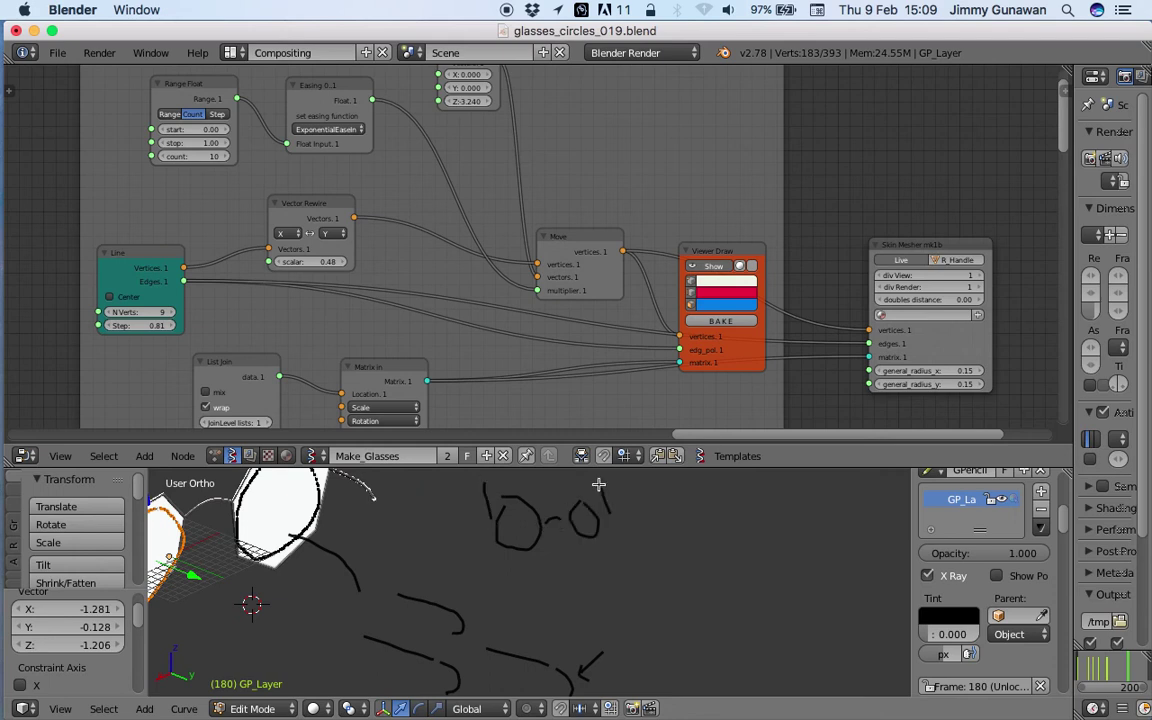
Locate the last Viewer Draw node of the bridge branch and show the glasses in wireframe.
{"action": "scroll", "coordinate": [500, 392], "scroll_direction": "down", "scroll_amount": 4}
{"action": "scroll", "coordinate": [520, 270], "scroll_direction": "down", "scroll_amount": 5}
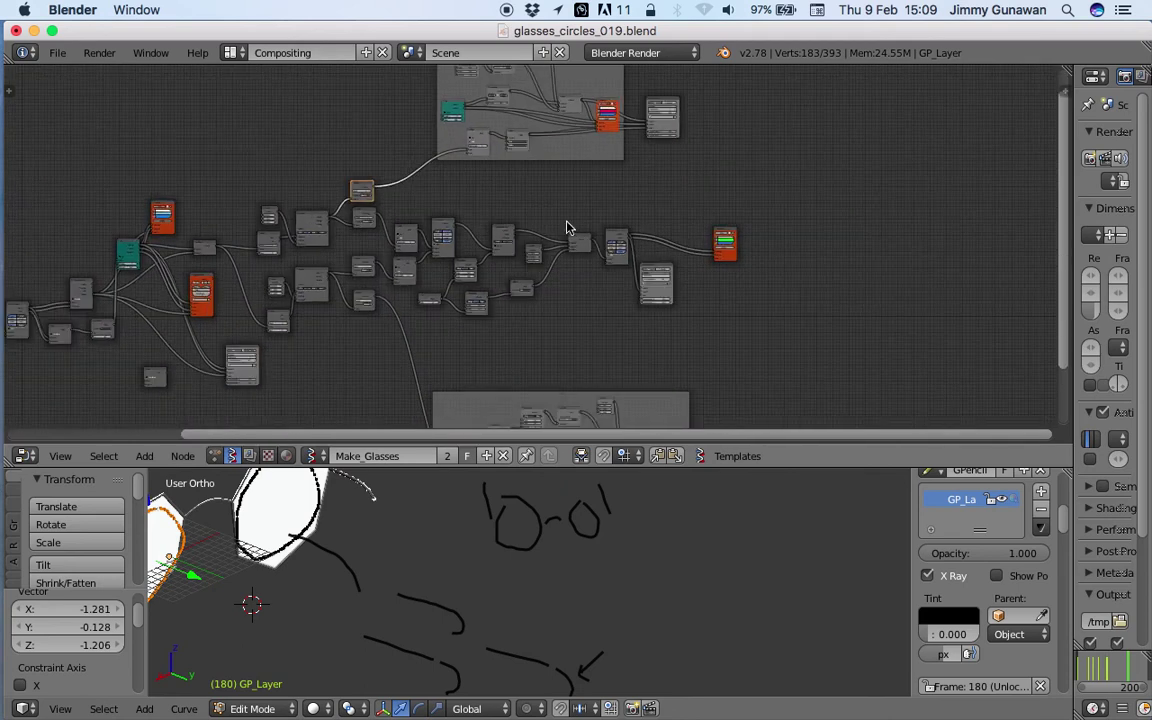
{"action": "middle_click_drag", "start_coordinate": [687, 308], "coordinate": [429, 340]}
{"action": "scroll", "coordinate": [429, 339], "scroll_direction": "up", "scroll_amount": 5}
{"action": "middle_click_drag", "start_coordinate": [152, 560], "coordinate": [267, 577], "text": "shift"}
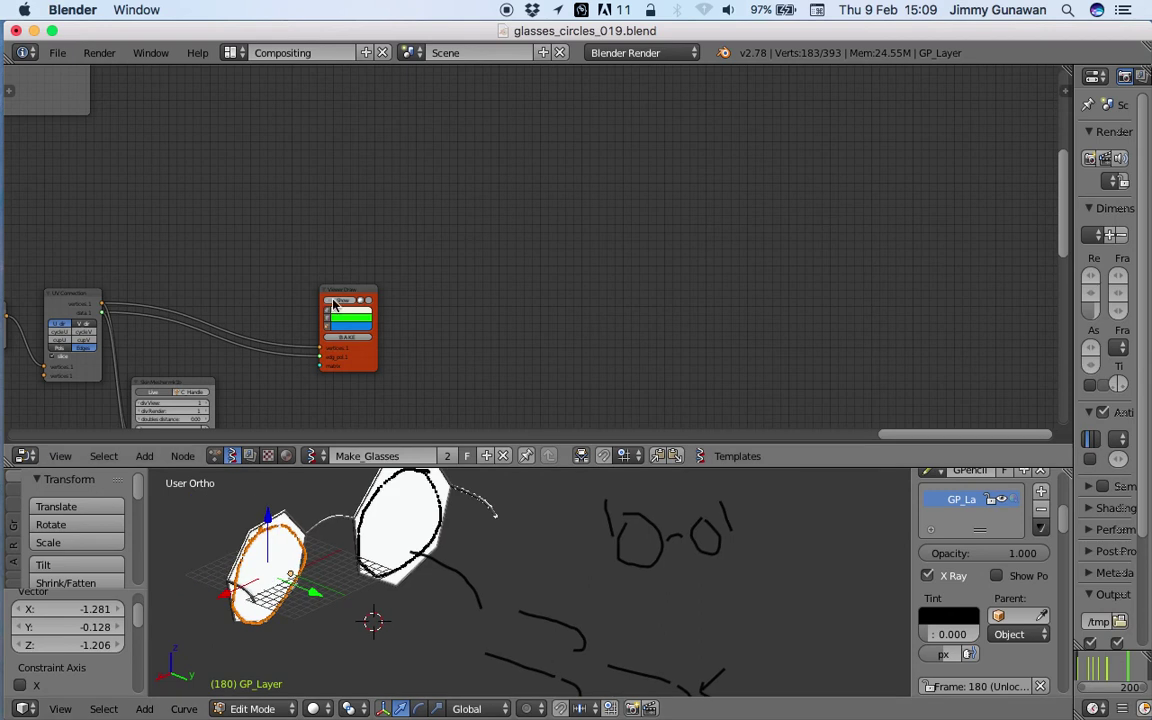
{"action": "middle_click_drag", "start_coordinate": [368, 572], "coordinate": [617, 514]}
{"action": "key", "text": "z"}
{"action": "key", "text": "z"}
{"action": "key", "text": "z"}
{"action": "middle_click_drag", "start_coordinate": [501, 565], "coordinate": [537, 548]}
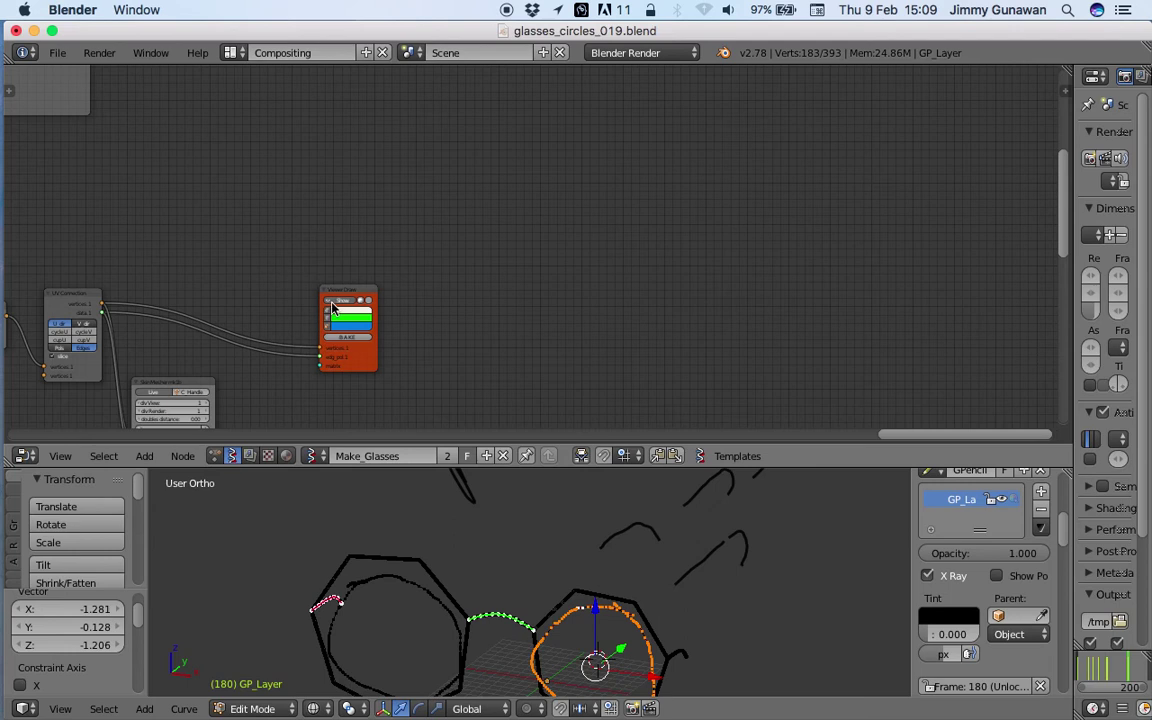
Toggle the bridge preview in its Viewer Draw node and move the node farther from UV Connection.
{"action": "left_click", "coordinate": [336, 303]}
{"action": "middle_click_drag", "start_coordinate": [476, 625], "coordinate": [481, 589], "text": "shift"}
{"action": "left_click", "coordinate": [343, 300]}
{"action": "left_click_drag", "start_coordinate": [352, 290], "coordinate": [425, 267]}
{"action": "scroll", "coordinate": [507, 558], "scroll_direction": "up", "scroll_amount": 4}
{"action": "middle_click_drag", "start_coordinate": [507, 558], "coordinate": [482, 543]}
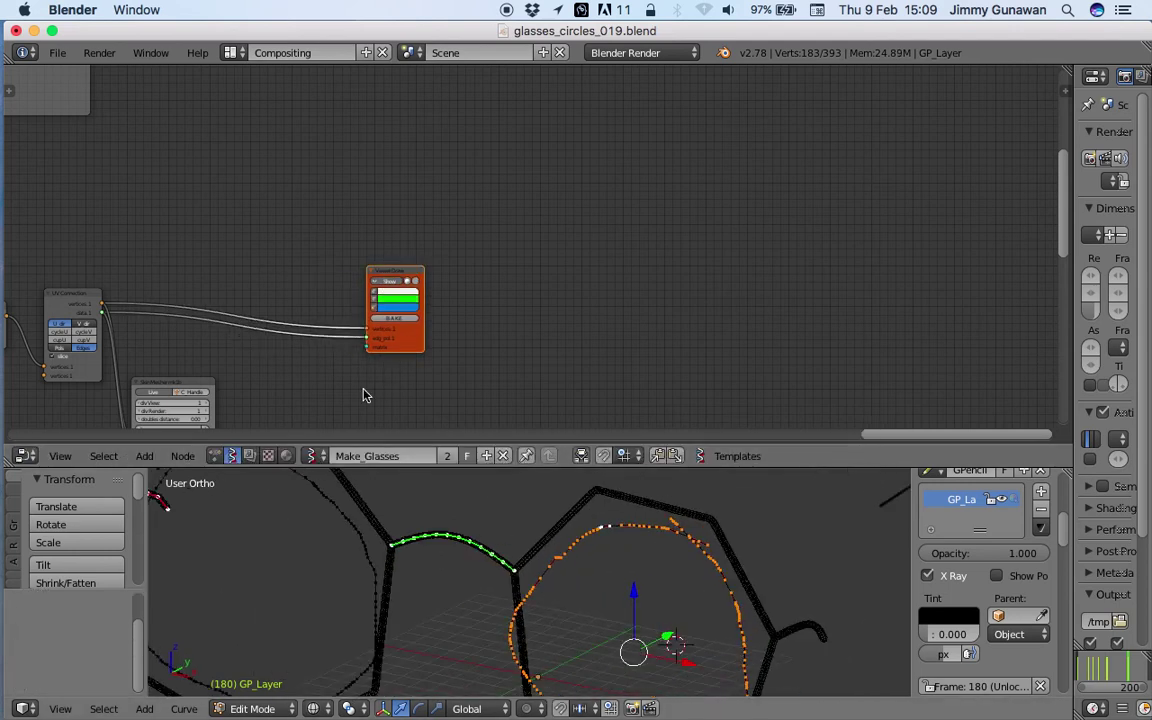
Switch from stroke editing to Object Mode and inspect the joints between the bridge and the lens frames.
{"action": "middle_click_drag", "start_coordinate": [245, 353], "coordinate": [476, 223]}
{"action": "scroll", "coordinate": [490, 255], "scroll_direction": "up", "scroll_amount": 2}
{"action": "middle_click_drag", "start_coordinate": [539, 541], "coordinate": [607, 544]}
{"action": "right_click", "coordinate": [554, 542]}
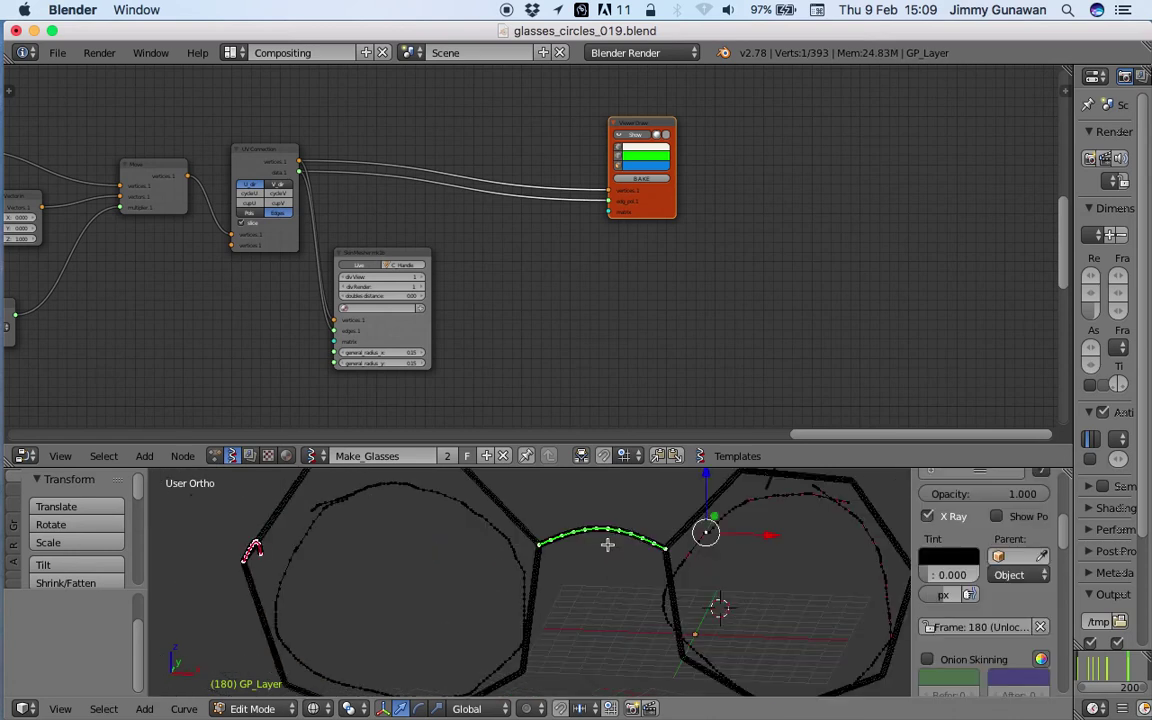
{"action": "key", "text": "Tab"}
{"action": "scroll", "coordinate": [530, 582], "scroll_direction": "up", "scroll_amount": 7}
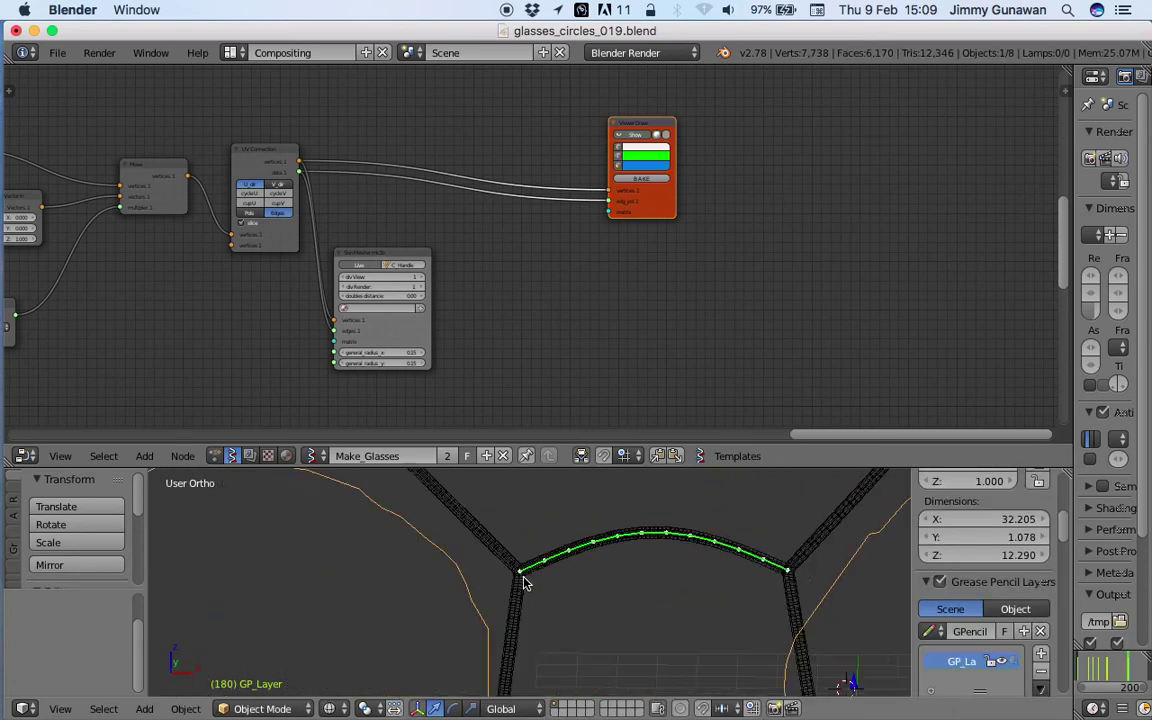
{"action": "right_click", "coordinate": [534, 567]}
{"action": "scroll", "coordinate": [534, 569], "scroll_direction": "up", "scroll_amount": 2}
{"action": "middle_click_drag", "start_coordinate": [535, 569], "coordinate": [497, 626], "text": "shift"}
{"action": "scroll", "coordinate": [497, 626], "scroll_direction": "up", "scroll_amount": 2}
{"action": "right_click", "coordinate": [425, 568]}
{"action": "scroll", "coordinate": [452, 584], "scroll_direction": "down", "scroll_amount": 5}
{"action": "scroll", "coordinate": [533, 588], "scroll_direction": "down", "scroll_amount": 5}
{"action": "scroll", "coordinate": [603, 575], "scroll_direction": "down", "scroll_amount": 3}
Pull the two lens frames outward, away from the Grease Pencil circles.
{"action": "right_click", "coordinate": [637, 556]}
{"action": "middle_click_drag", "start_coordinate": [637, 555], "coordinate": [566, 548], "text": "shift"}
{"action": "key", "text": "g"}
{"action": "left_click", "coordinate": [669, 503]}
{"action": "right_click", "coordinate": [428, 549]}
{"action": "key", "text": "g"}
{"action": "left_click", "coordinate": [226, 520]}
Move both lens surfaces and the bridge mesh up, away from the Grease Pencil circles.
{"action": "right_click", "coordinate": [424, 563]}
{"action": "key", "text": "g"}
{"action": "left_click", "coordinate": [383, 468]}
{"action": "right_click", "coordinate": [523, 562]}
{"action": "key", "text": "g"}
{"action": "left_click", "coordinate": [528, 485]}
{"action": "right_click", "coordinate": [481, 575]}
{"action": "key", "text": "g"}
{"action": "left_click", "coordinate": [471, 547]}
Sketch an S-shaped curve, an arrow pointing to it and a thick worm-like outline following the same bends.
{"action": "mouse_move", "coordinate": [573, 580]}
{"action": "middle_mouse_down", "text": "shift"}
{"action": "mouse_move", "coordinate": [546, 584]}
{"action": "mouse_move", "coordinate": [602, 582]}
{"action": "middle_mouse_up", "text": "shift"}
{"action": "mouse_move", "coordinate": [655, 572]}
{"action": "left_mouse_down"}
{"action": "mouse_move", "coordinate": [681, 537]}
{"action": "mouse_move", "coordinate": [743, 628]}
{"action": "left_mouse_up"}
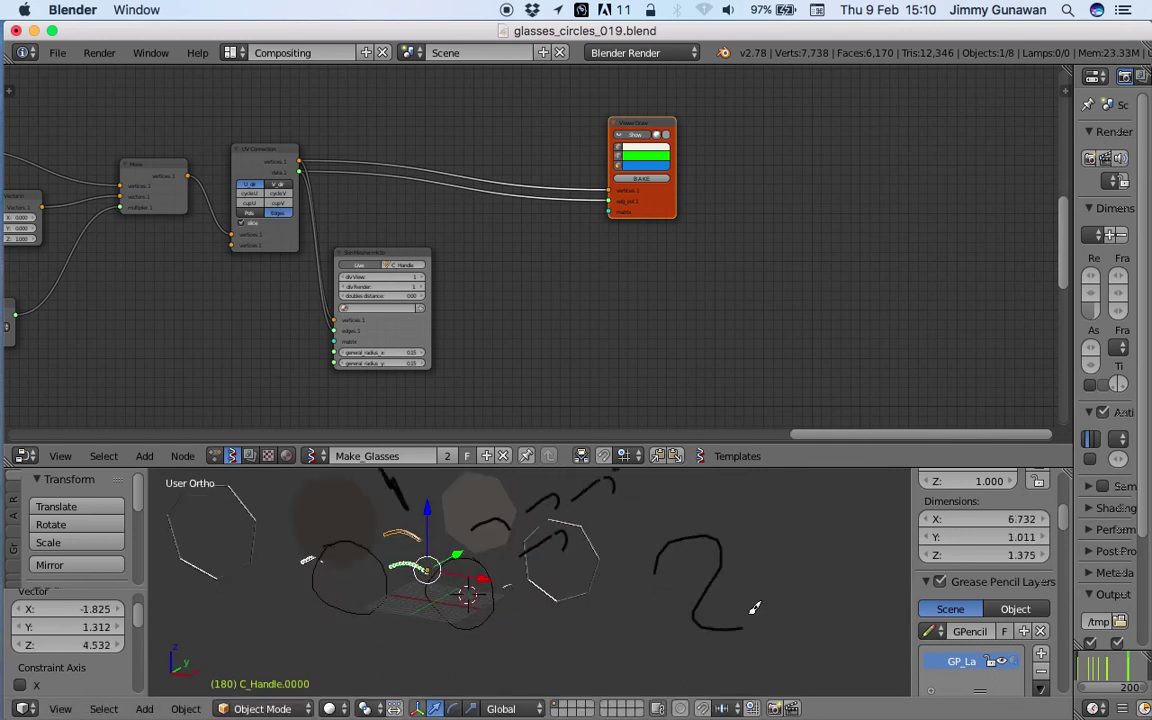
{"action": "mouse_move", "coordinate": [802, 506]}
{"action": "left_mouse_down"}
{"action": "mouse_move", "coordinate": [747, 550]}
{"action": "mouse_move", "coordinate": [757, 558]}
{"action": "left_mouse_up"}
{"action": "middle_click_drag", "start_coordinate": [759, 546], "coordinate": [569, 578], "text": "shift"}
{"action": "mouse_move", "coordinate": [688, 518]}
{"action": "left_mouse_down"}
{"action": "mouse_move", "coordinate": [655, 533]}
{"action": "mouse_move", "coordinate": [720, 609]}
{"action": "mouse_move", "coordinate": [733, 584]}
{"action": "mouse_move", "coordinate": [697, 568]}
{"action": "left_mouse_up"}
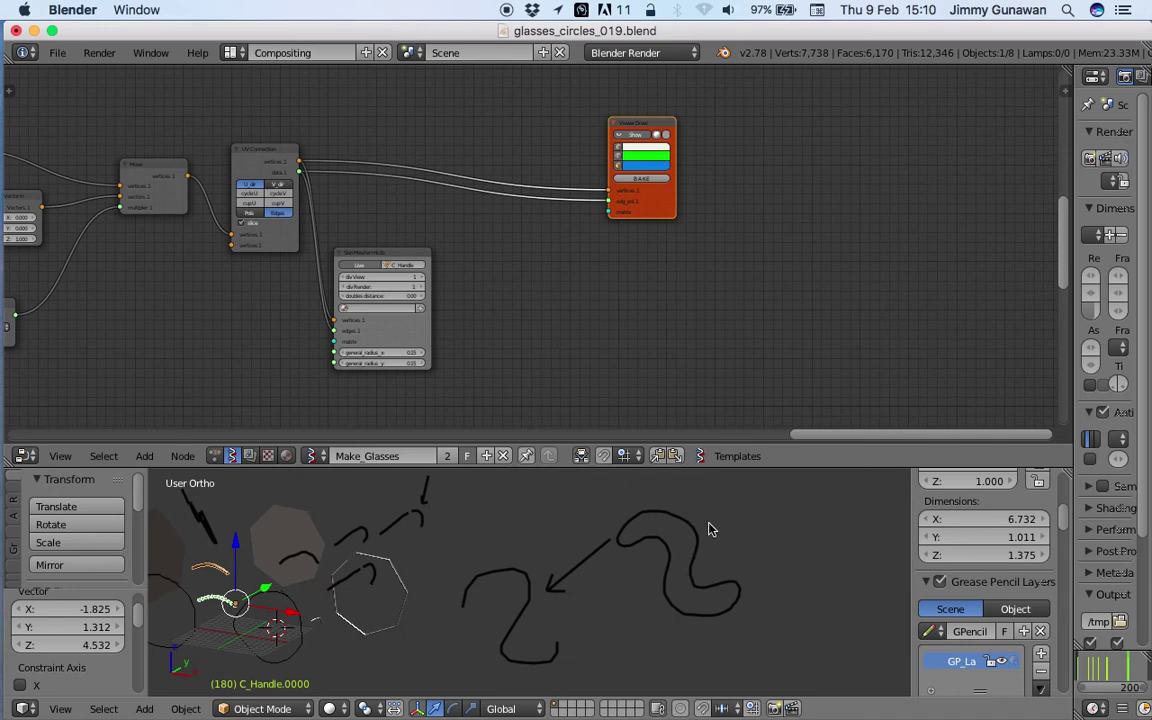
Add short cross lines to the worm-like outline to divide it into segments.
{"action": "middle_click_drag", "start_coordinate": [708, 529], "coordinate": [577, 503], "text": "shift"}
{"action": "mouse_move", "coordinate": [455, 507]}
{"action": "left_mouse_down"}
{"action": "mouse_move", "coordinate": [455, 527]}
{"action": "mouse_move", "coordinate": [483, 548]}
{"action": "mouse_move", "coordinate": [478, 594]}
{"action": "mouse_move", "coordinate": [515, 568]}
{"action": "mouse_move", "coordinate": [525, 538]}
{"action": "left_mouse_up"}
{"action": "mouse_move", "coordinate": [506, 562]}
{"action": "left_mouse_down"}
{"action": "mouse_move", "coordinate": [504, 543]}
{"action": "mouse_move", "coordinate": [487, 547]}
{"action": "mouse_move", "coordinate": [484, 500]}
{"action": "mouse_move", "coordinate": [443, 498]}
{"action": "left_mouse_up"}
{"action": "left_click_drag", "start_coordinate": [476, 501], "coordinate": [547, 523]}
Sketch a row of five connected boxes beside the segmented outline, with an arrow pointing at the last box.
{"action": "middle_click_drag", "start_coordinate": [519, 542], "coordinate": [501, 542], "text": "shift"}
{"action": "middle_click_drag", "start_coordinate": [601, 545], "coordinate": [523, 535], "text": "shift"}
{"action": "mouse_move", "coordinate": [522, 535]}
{"action": "left_mouse_down"}
{"action": "mouse_move", "coordinate": [552, 553]}
{"action": "mouse_move", "coordinate": [541, 545]}
{"action": "mouse_move", "coordinate": [684, 535]}
{"action": "mouse_move", "coordinate": [680, 556]}
{"action": "left_mouse_up"}
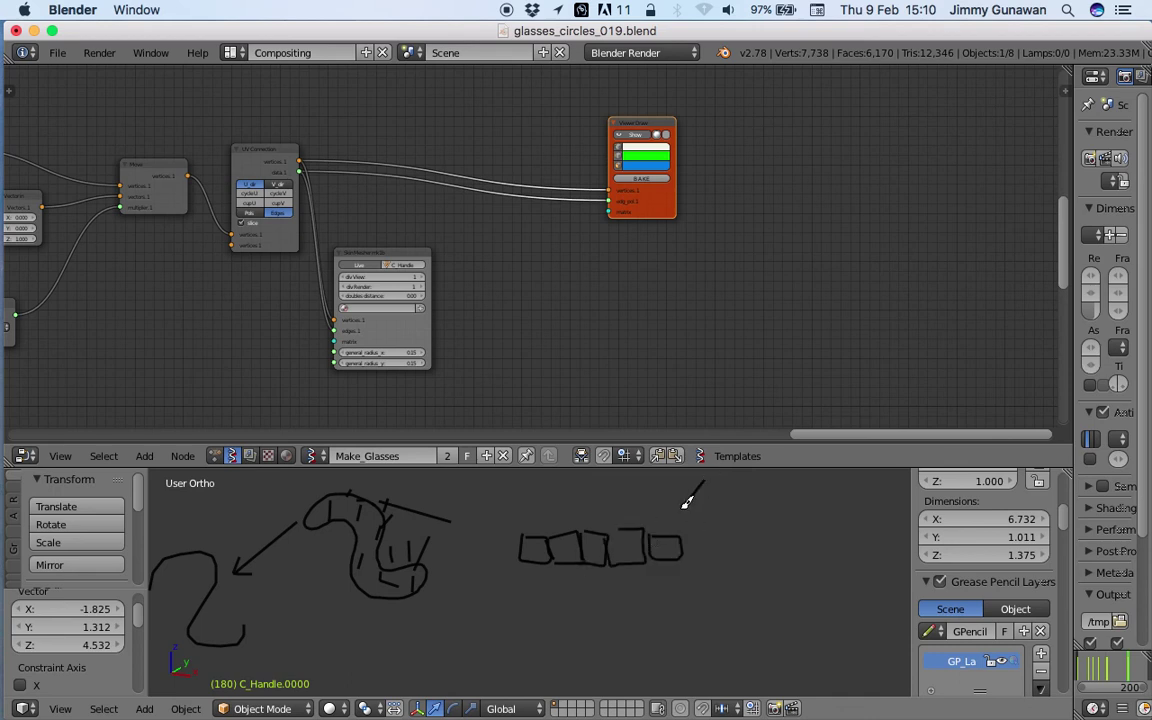
{"action": "left_click_drag", "start_coordinate": [674, 503], "coordinate": [692, 515]}
{"action": "middle_click_drag", "start_coordinate": [684, 549], "coordinate": [614, 574], "text": "shift"}
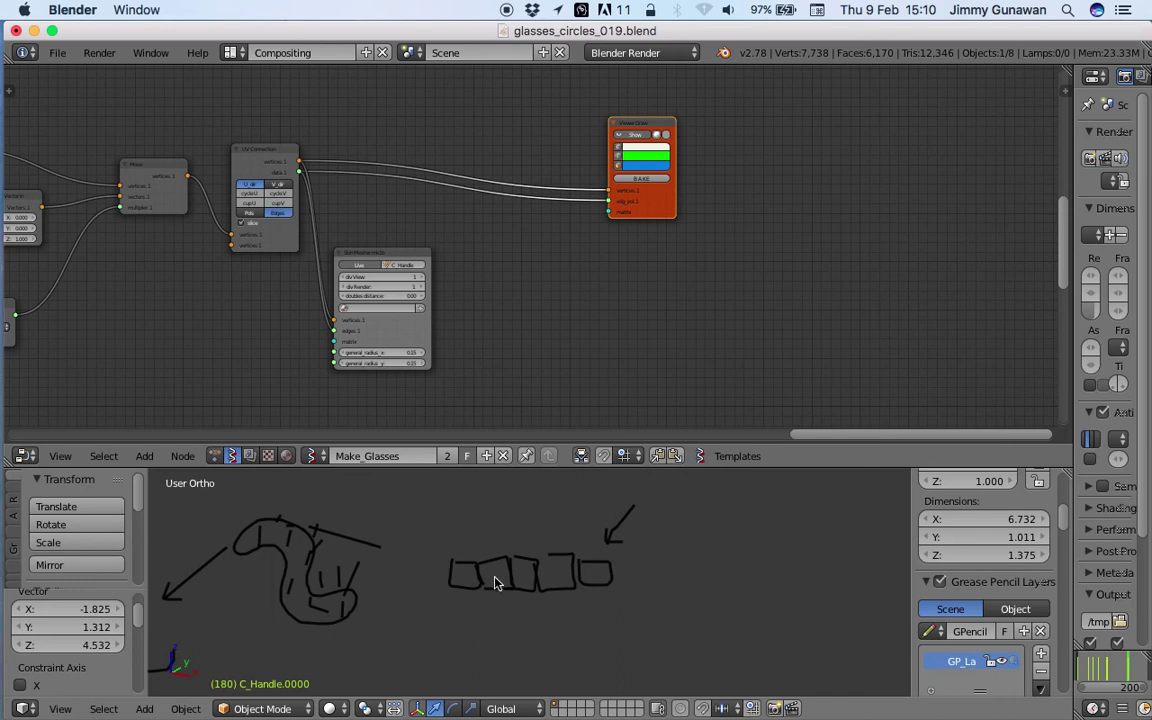
Add end details to the row of boxes and draw a wavy line with several arrows above it.
{"action": "mouse_move", "coordinate": [449, 569]}
{"action": "left_mouse_down"}
{"action": "mouse_move", "coordinate": [440, 584]}
{"action": "mouse_move", "coordinate": [452, 588]}
{"action": "left_mouse_up"}
{"action": "left_click_drag", "start_coordinate": [610, 569], "coordinate": [612, 583]}
{"action": "mouse_move", "coordinate": [464, 549]}
{"action": "left_mouse_down"}
{"action": "mouse_move", "coordinate": [476, 522]}
{"action": "mouse_move", "coordinate": [519, 540]}
{"action": "mouse_move", "coordinate": [542, 509]}
{"action": "mouse_move", "coordinate": [568, 533]}
{"action": "left_mouse_up"}
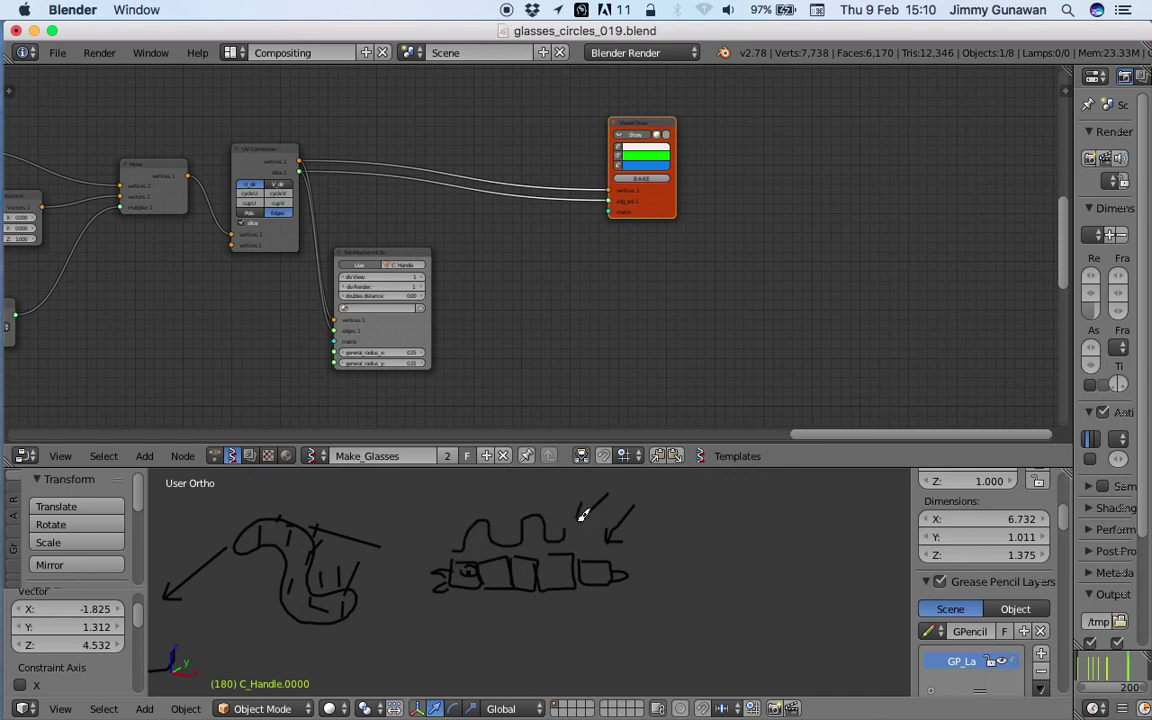
{"action": "mouse_move", "coordinate": [578, 474]}
{"action": "left_mouse_down"}
{"action": "mouse_move", "coordinate": [548, 512]}
{"action": "mouse_move", "coordinate": [522, 509]}
{"action": "mouse_move", "coordinate": [529, 497]}
{"action": "left_mouse_up"}
{"action": "left_click_drag", "start_coordinate": [686, 490], "coordinate": [641, 534]}
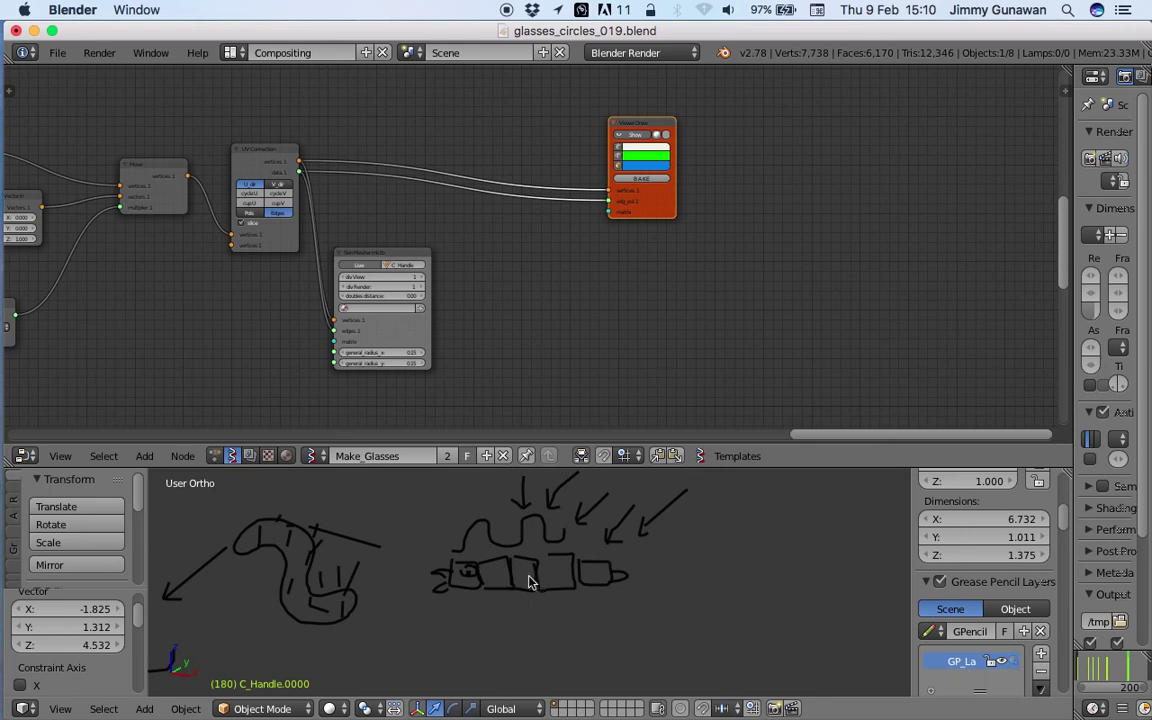
{"action": "middle_click_drag", "start_coordinate": [545, 578], "coordinate": [630, 573], "text": "shift"}
{"action": "left_click_drag", "start_coordinate": [664, 599], "coordinate": [683, 595]}
{"action": "left_click_drag", "start_coordinate": [580, 621], "coordinate": [661, 616]}
Move the two separated lens frames back toward their Grease Pencil circles.
{"action": "middle_click_drag", "start_coordinate": [455, 594], "coordinate": [795, 558], "text": "shift"}
{"action": "middle_click_drag", "start_coordinate": [535, 568], "coordinate": [678, 578], "text": "shift"}
{"action": "scroll", "coordinate": [500, 560], "scroll_direction": "up", "scroll_amount": 3}
{"action": "middle_click_drag", "start_coordinate": [495, 555], "coordinate": [707, 563], "text": "shift"}
{"action": "scroll", "coordinate": [690, 568], "scroll_direction": "down", "scroll_amount": 2}
{"action": "right_click", "coordinate": [692, 568]}
{"action": "key", "text": "g"}
{"action": "left_click", "coordinate": [618, 602]}
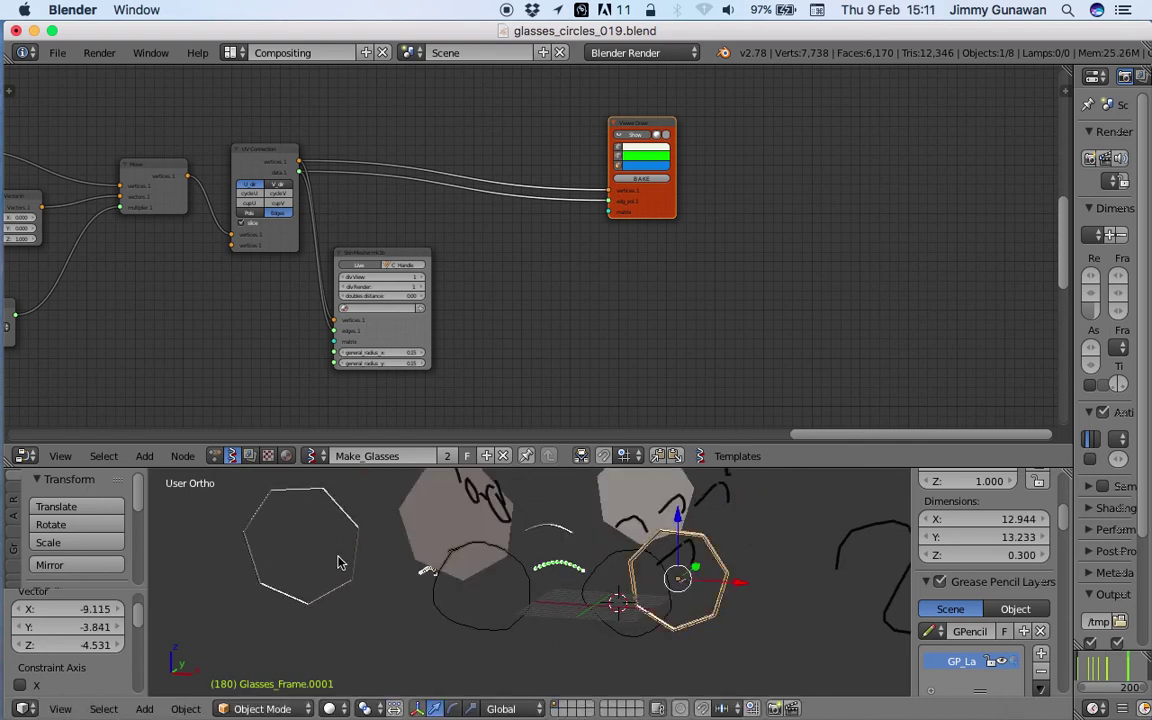
{"action": "right_click", "coordinate": [362, 568]}
{"action": "key", "text": "g"}
{"action": "left_click", "coordinate": [418, 597]}
Jump to frame 74 and move the rebuilt lens and frame pieces apart again.
{"action": "middle_click_drag", "start_coordinate": [543, 581], "coordinate": [600, 612]}
{"action": "left_click", "coordinate": [1099, 673]}
{"action": "right_click", "coordinate": [685, 543]}
{"action": "key", "text": "g"}
{"action": "left_click", "coordinate": [660, 548]}
{"action": "right_click", "coordinate": [456, 570]}
{"action": "key", "text": "g"}
{"action": "left_click", "coordinate": [215, 523]}
{"action": "right_click", "coordinate": [520, 556]}
{"action": "key", "text": "g"}
{"action": "left_click", "coordinate": [354, 519]}
{"action": "middle_click_drag", "start_coordinate": [607, 590], "coordinate": [590, 594]}
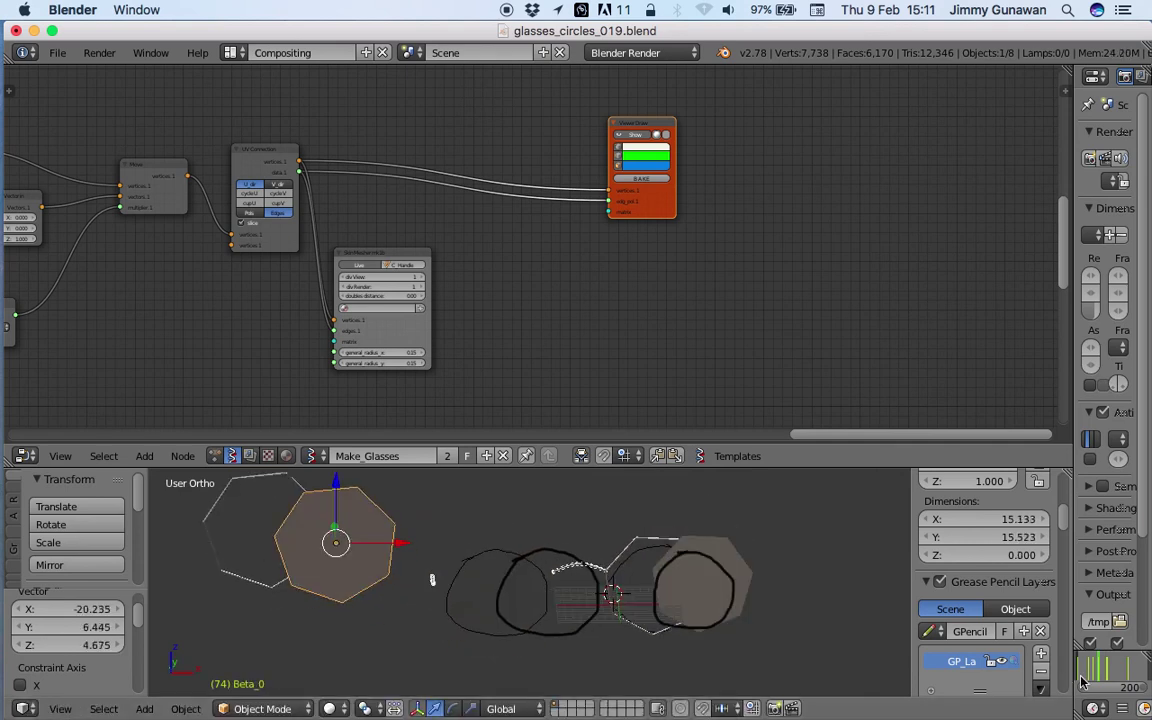
Jump to frame 93 to rebuild the glasses.
{"action": "left_click", "coordinate": [1104, 668]}
{"action": "middle_click_drag", "start_coordinate": [758, 612], "coordinate": [650, 565]}
Show the node editor's properties region and bring up its SV update options for the Make_Glasses tree.
{"action": "scroll", "coordinate": [475, 298], "scroll_direction": "down", "scroll_amount": 5}
{"action": "scroll", "coordinate": [472, 303], "scroll_direction": "down", "scroll_amount": 8}
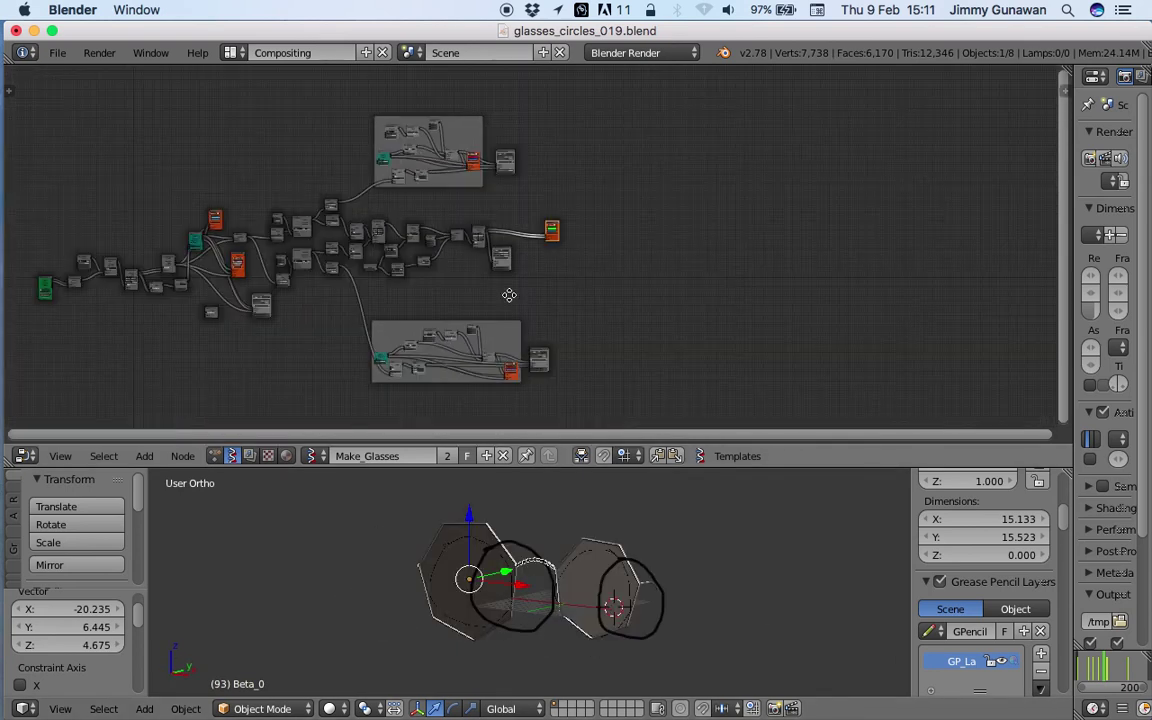
{"action": "scroll", "coordinate": [509, 296], "scroll_direction": "down", "scroll_amount": 1}
{"action": "middle_click_drag", "start_coordinate": [509, 296], "coordinate": [522, 290]}
{"action": "scroll", "coordinate": [430, 215], "scroll_direction": "up", "scroll_amount": 1}
{"action": "middle_click_drag", "start_coordinate": [671, 257], "coordinate": [679, 261]}
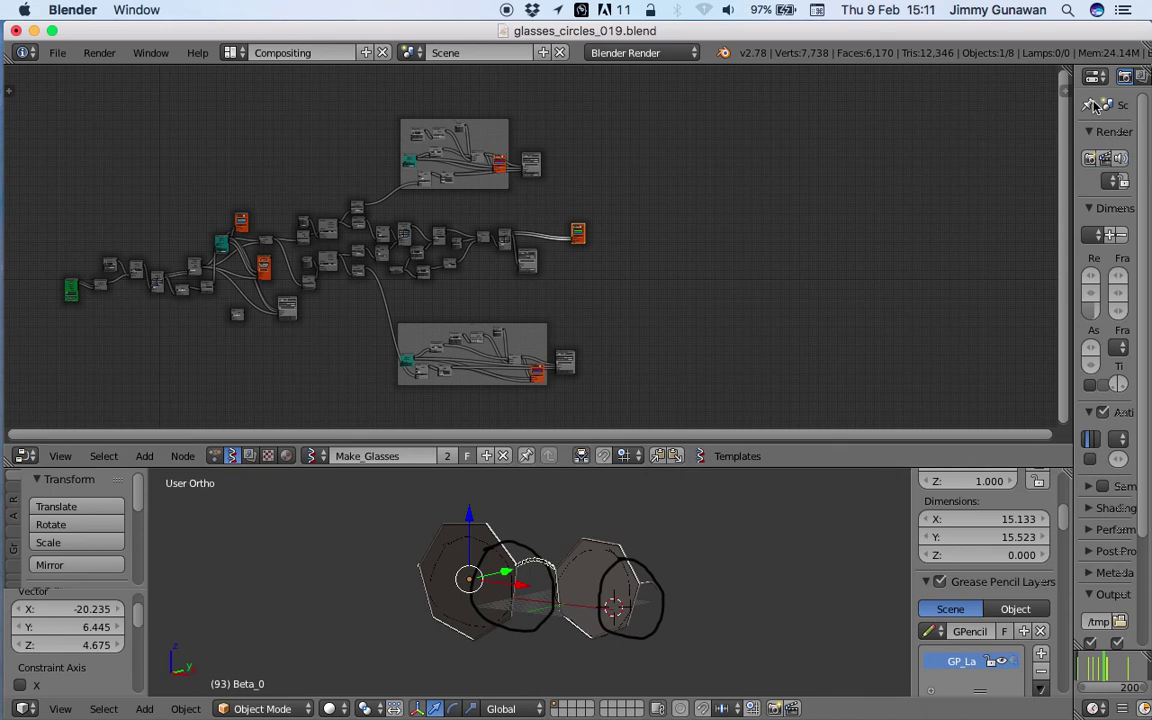
{"action": "key", "text": "n"}
{"action": "middle_click_drag", "start_coordinate": [712, 212], "coordinate": [884, 220]}
{"action": "scroll", "coordinate": [838, 250], "scroll_direction": "up", "scroll_amount": 1}
{"action": "scroll", "coordinate": [958, 286], "scroll_direction": "down", "scroll_amount": 3}
{"action": "scroll", "coordinate": [958, 286], "scroll_direction": "down", "scroll_amount": 10}
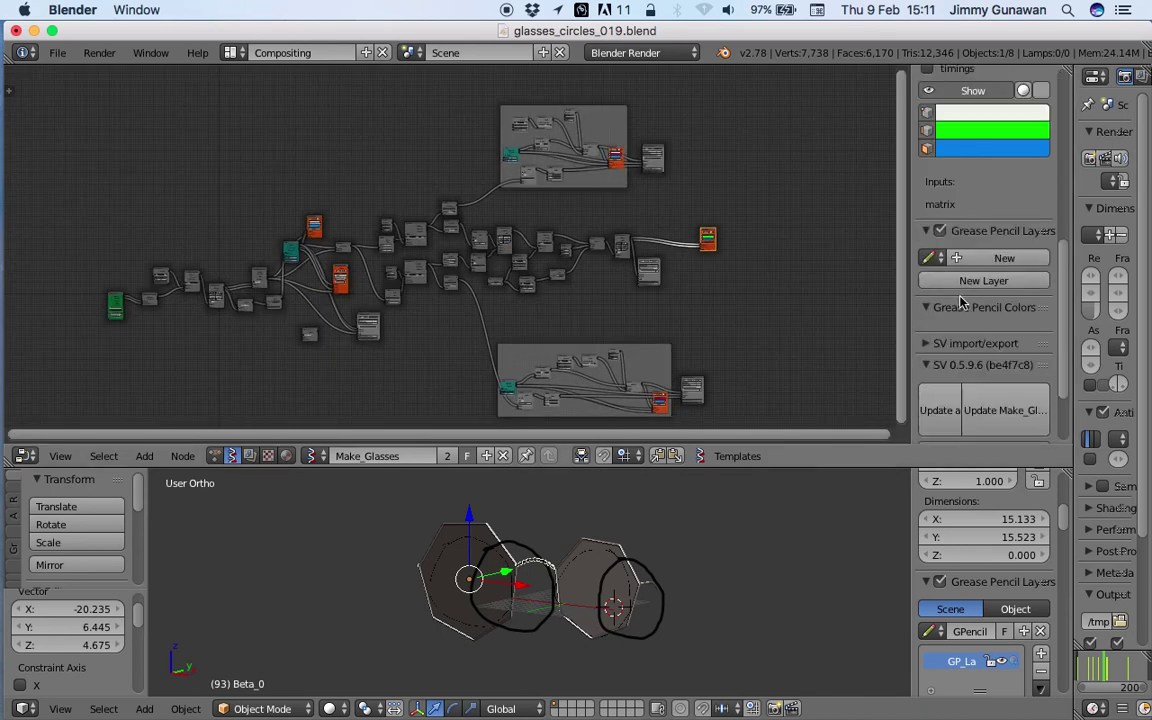
Export the Make_Glasses node tree to the Desktop as a JSON file named sv_glasses_simple.
{"action": "left_click", "coordinate": [970, 246]}
{"action": "left_click", "coordinate": [1017, 330]}
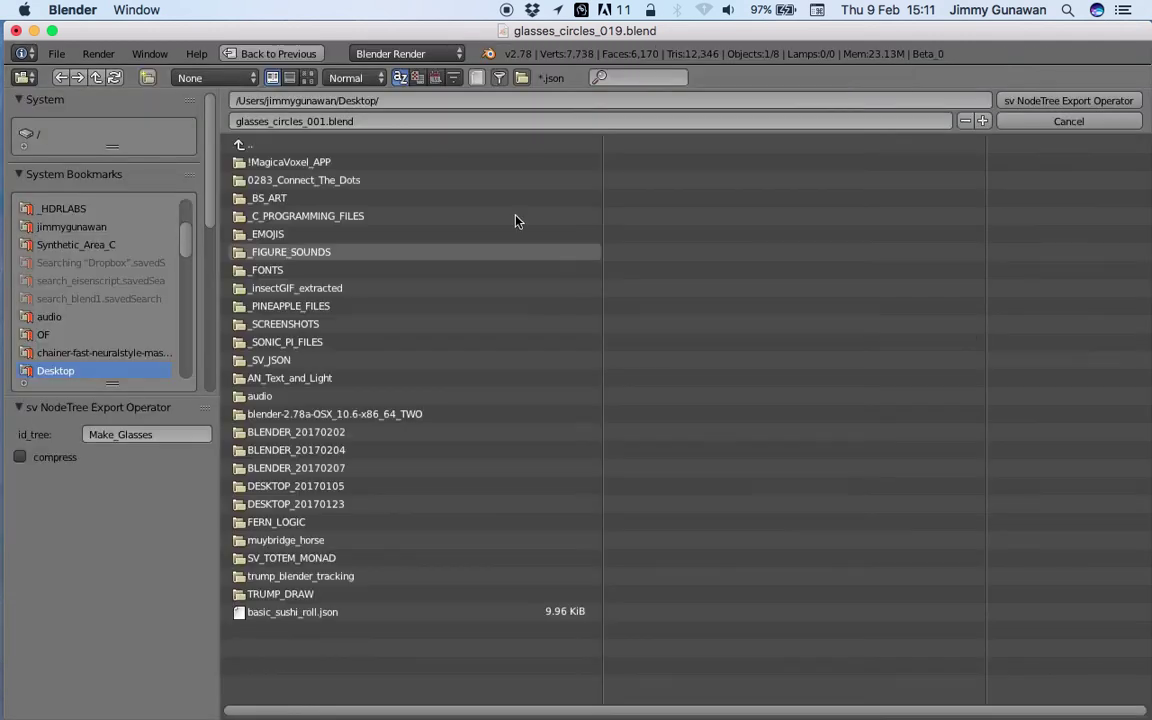
{"action": "left_click", "coordinate": [380, 121]}
{"action": "type", "text": "sv_glass"}
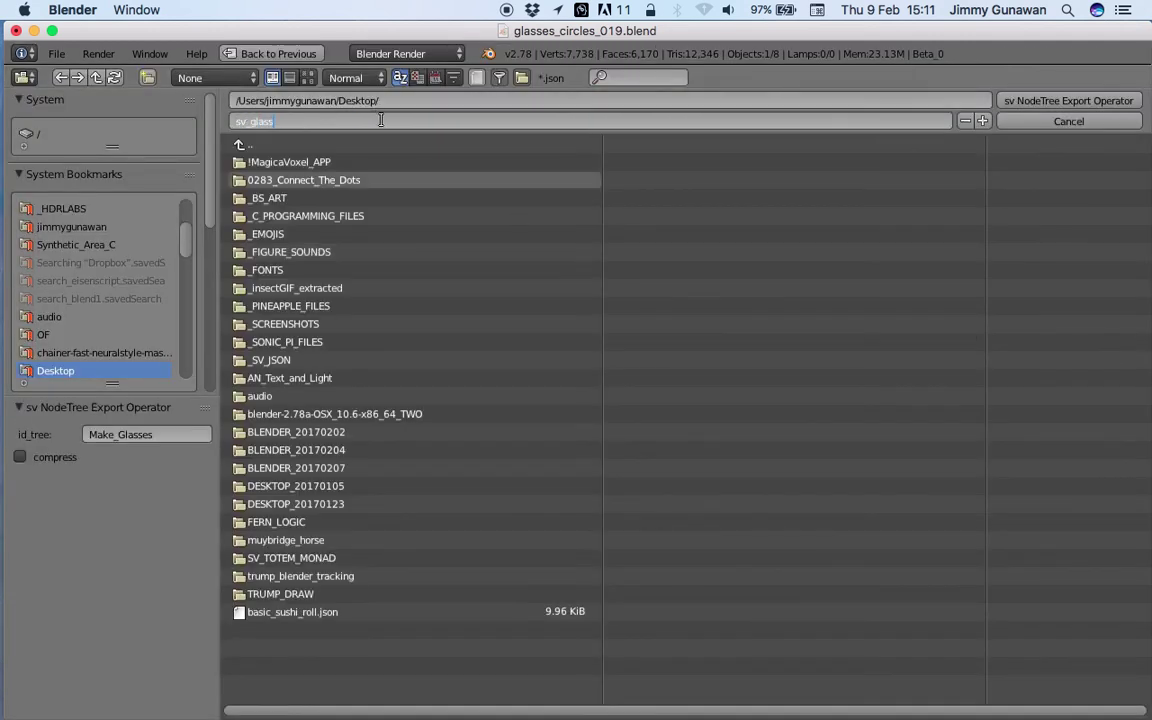
{"action": "type", "text": "es_simple"}
{"action": "key", "text": "Return"}
Enlarge the 3D view and sketch a large and a small Grease Pencil circle beside the glasses as bicycle wheels.
{"action": "scroll", "coordinate": [504, 473], "scroll_direction": "right", "scroll_amount": 5, "text": "shift"}
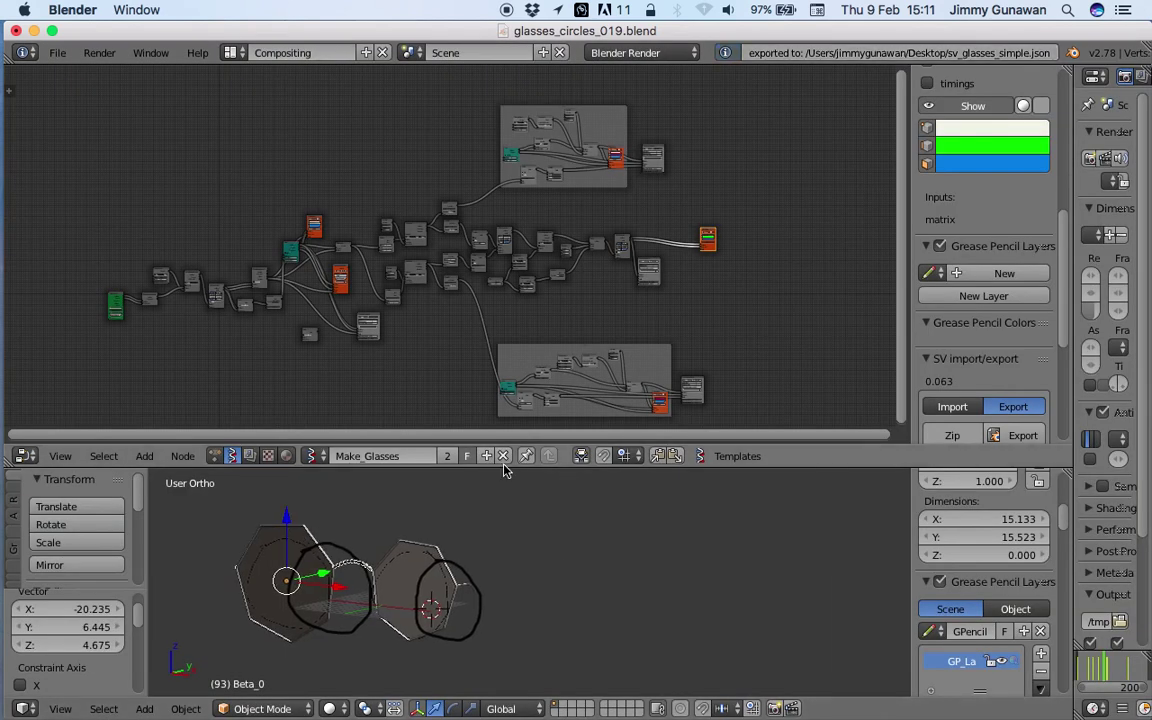
{"action": "mouse_move", "coordinate": [504, 466]}
{"action": "left_mouse_down"}
{"action": "mouse_move", "coordinate": [505, 318]}
{"action": "mouse_move", "coordinate": [490, 459]}
{"action": "left_mouse_up"}
{"action": "scroll", "coordinate": [514, 496], "scroll_direction": "left", "scroll_amount": 3}
{"action": "key", "text": "d"}
{"action": "mouse_move", "coordinate": [614, 544]}
{"action": "left_mouse_down"}
{"action": "mouse_move", "coordinate": [599, 564]}
{"action": "mouse_move", "coordinate": [635, 649]}
{"action": "mouse_move", "coordinate": [694, 576]}
{"action": "mouse_move", "coordinate": [640, 545]}
{"action": "left_mouse_up"}
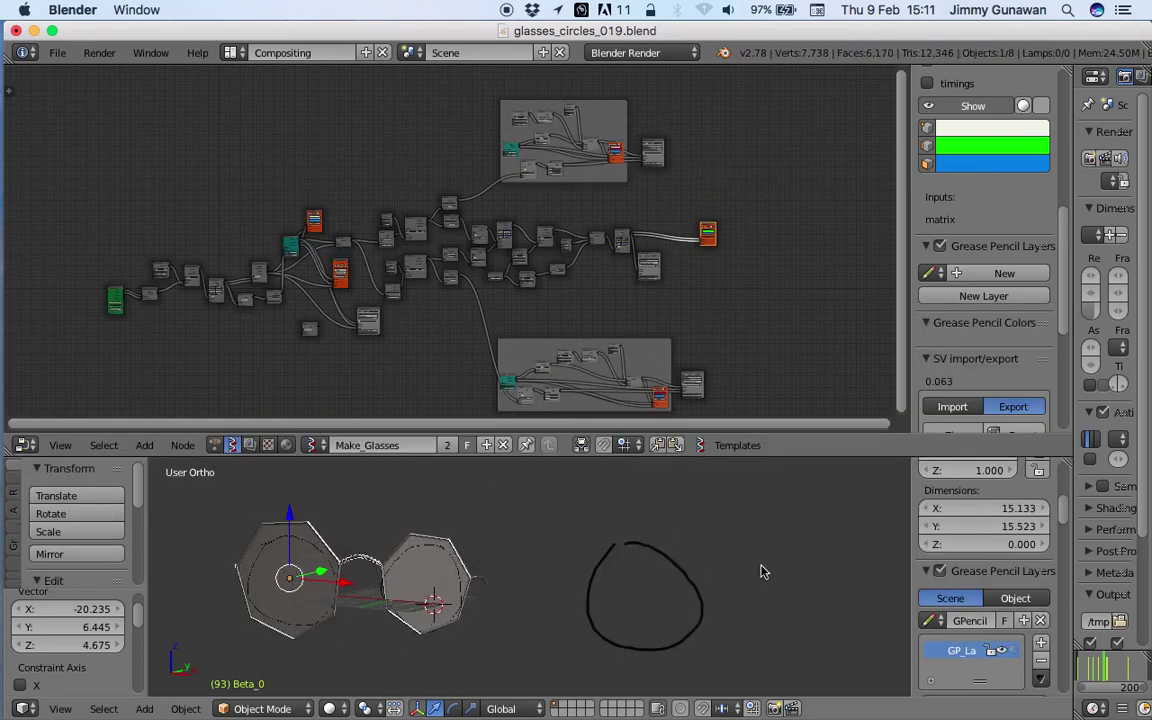
{"action": "mouse_move", "coordinate": [777, 571]}
{"action": "left_mouse_down"}
{"action": "mouse_move", "coordinate": [797, 628]}
{"action": "mouse_move", "coordinate": [812, 582]}
{"action": "mouse_move", "coordinate": [778, 566]}
{"action": "left_mouse_up"}
{"action": "scroll", "coordinate": [684, 563], "scroll_direction": "right", "scroll_amount": 4}
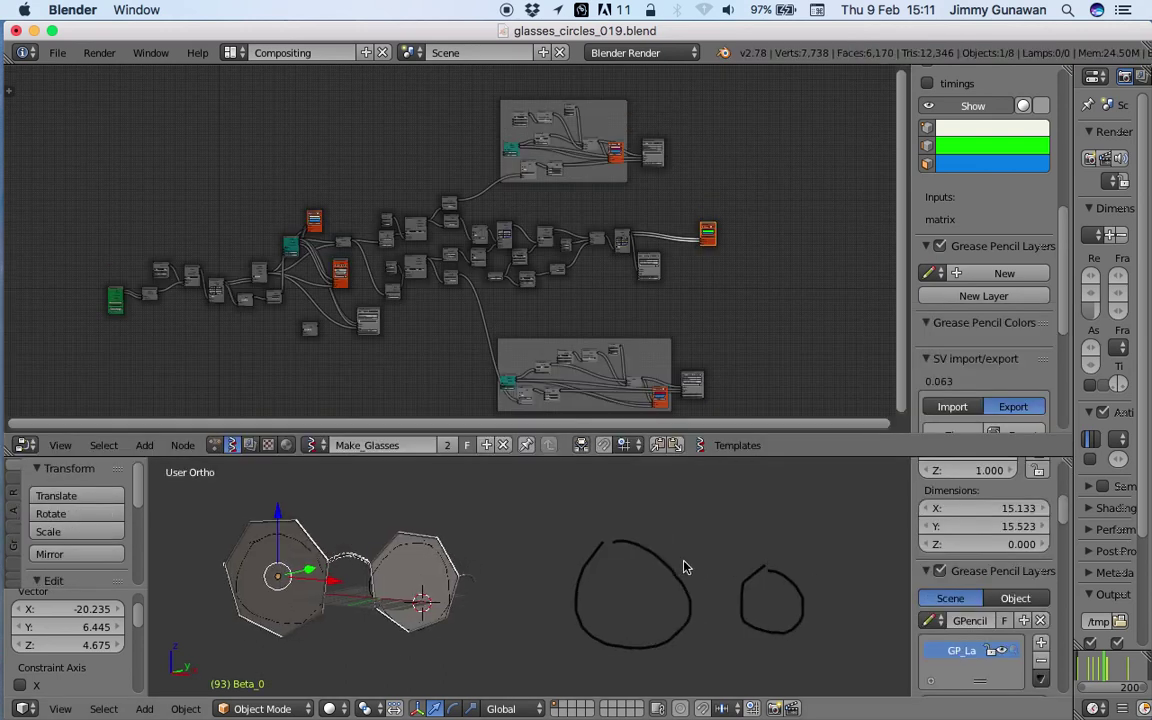
Draw crossing Grease Pencil spokes inside the large wheel and a small cross inside the smaller wheel.
{"action": "left_click_drag", "start_coordinate": [533, 598], "coordinate": [660, 598]}
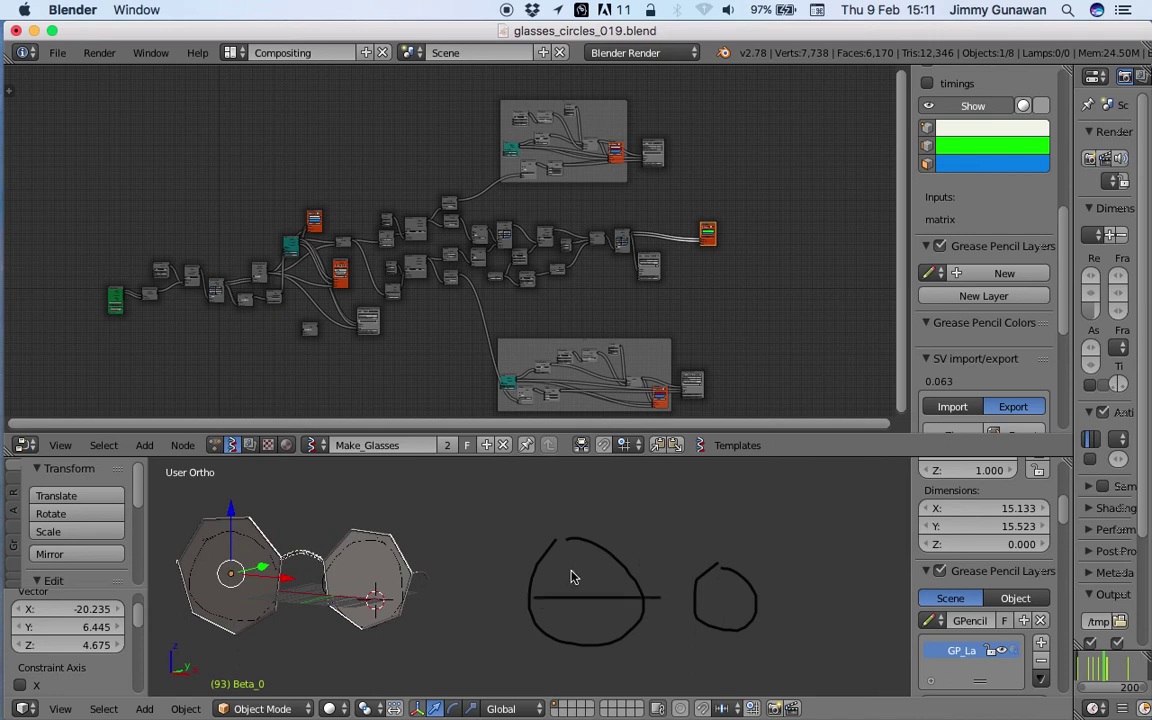
{"action": "left_click_drag", "start_coordinate": [538, 556], "coordinate": [617, 626]}
{"action": "left_click_drag", "start_coordinate": [612, 560], "coordinate": [550, 625]}
{"action": "mouse_move", "coordinate": [701, 594]}
{"action": "left_mouse_down"}
{"action": "mouse_move", "coordinate": [743, 594]}
{"action": "mouse_move", "coordinate": [721, 607]}
{"action": "left_mouse_up"}
Sketch the bicycle's frame between the wheels with a straight bar and a curved one, plus handlebars and a seat.
{"action": "left_click_drag", "start_coordinate": [617, 543], "coordinate": [694, 598]}
{"action": "mouse_move", "coordinate": [597, 538]}
{"action": "left_mouse_down"}
{"action": "mouse_move", "coordinate": [675, 513]}
{"action": "mouse_move", "coordinate": [704, 553]}
{"action": "left_mouse_up"}
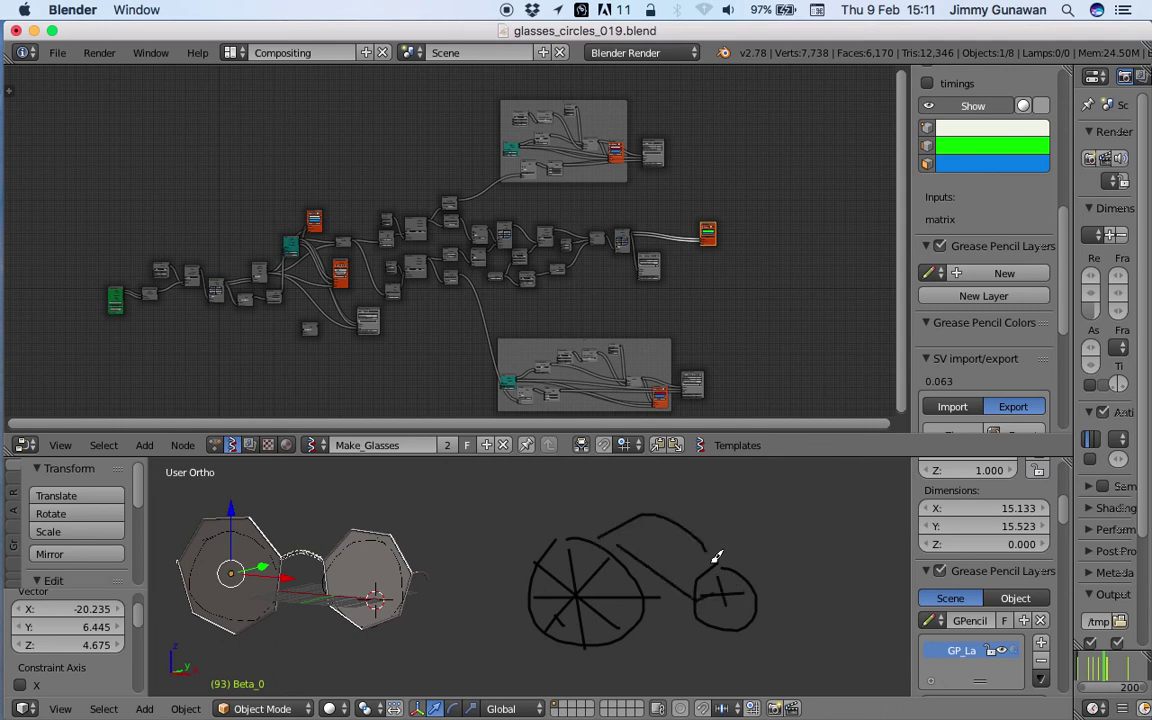
{"action": "mouse_move", "coordinate": [585, 538]}
{"action": "left_mouse_down"}
{"action": "mouse_move", "coordinate": [592, 476]}
{"action": "mouse_move", "coordinate": [630, 474]}
{"action": "mouse_move", "coordinate": [623, 462]}
{"action": "mouse_move", "coordinate": [630, 491]}
{"action": "left_mouse_up"}
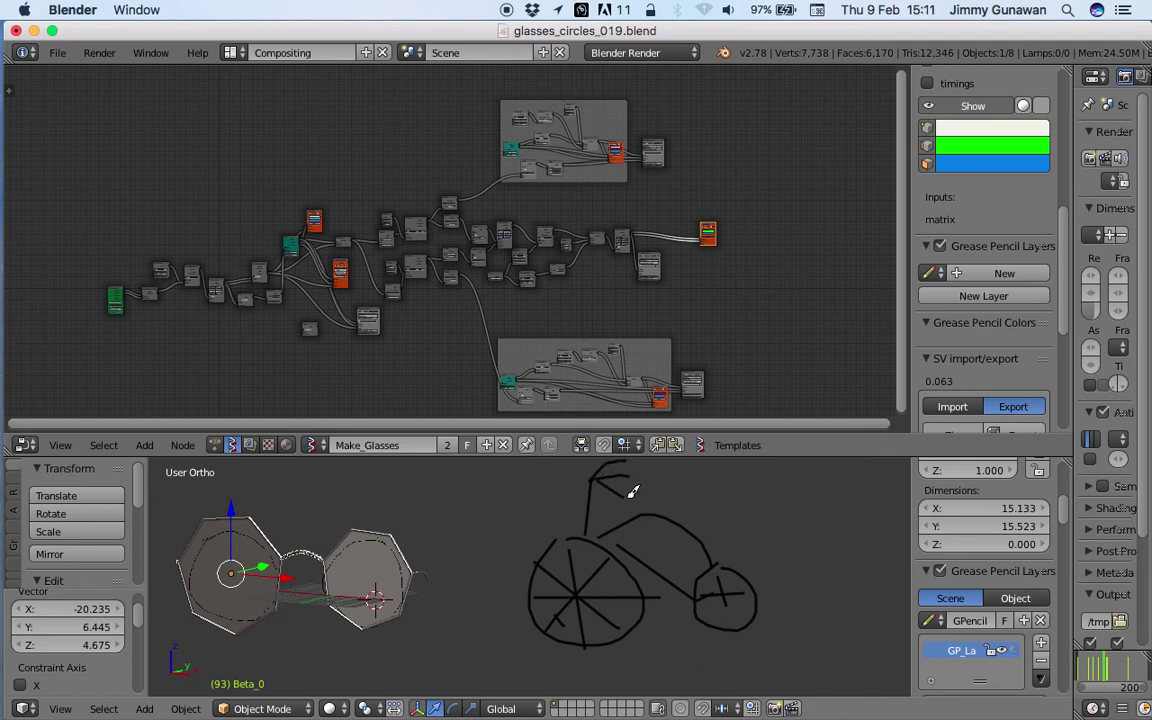
{"action": "left_click_drag", "start_coordinate": [688, 498], "coordinate": [676, 506]}
Add a short line above the small wheel and an arrow pointing at it from a circled letter V.
{"action": "mouse_move", "coordinate": [718, 558]}
{"action": "left_mouse_down"}
{"action": "mouse_move", "coordinate": [770, 554]}
{"action": "mouse_move", "coordinate": [826, 502]}
{"action": "mouse_move", "coordinate": [781, 531]}
{"action": "left_mouse_up"}
{"action": "middle_click_drag", "start_coordinate": [841, 519], "coordinate": [758, 547], "text": "shift"}
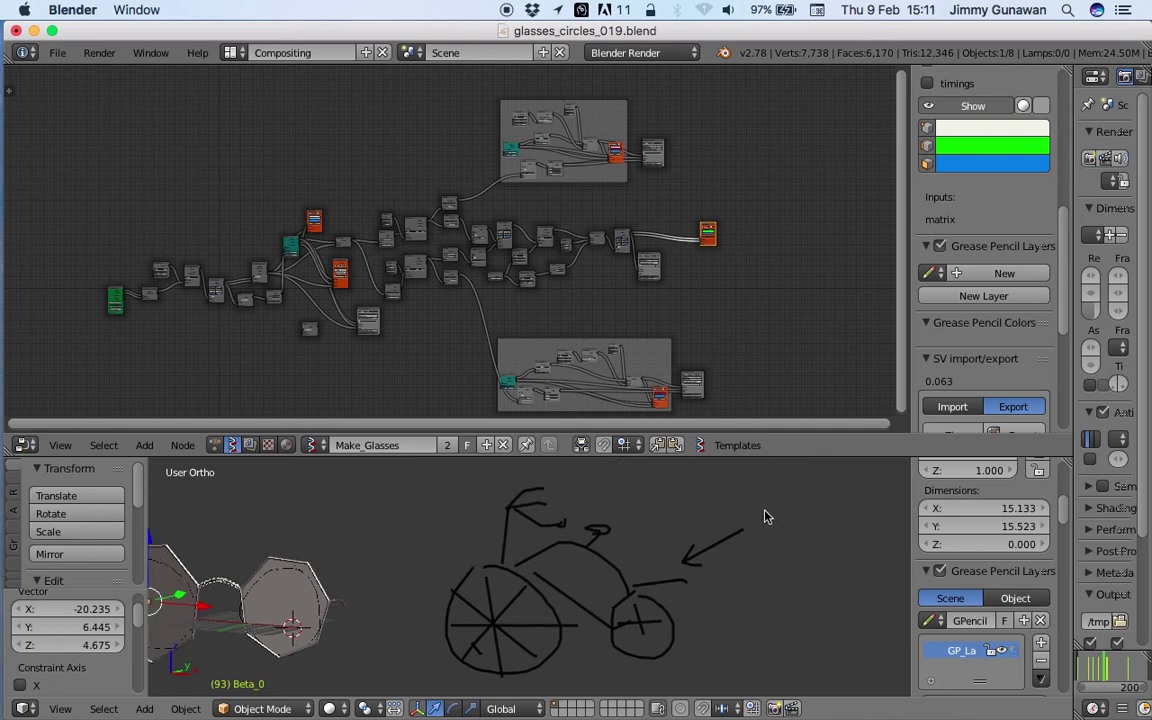
{"action": "left_click_drag", "start_coordinate": [765, 510], "coordinate": [805, 498]}
{"action": "mouse_move", "coordinate": [613, 594]}
{"action": "middle_mouse_down"}
{"action": "mouse_move", "coordinate": [447, 609]}
{"action": "mouse_move", "coordinate": [640, 555]}
{"action": "middle_mouse_up"}
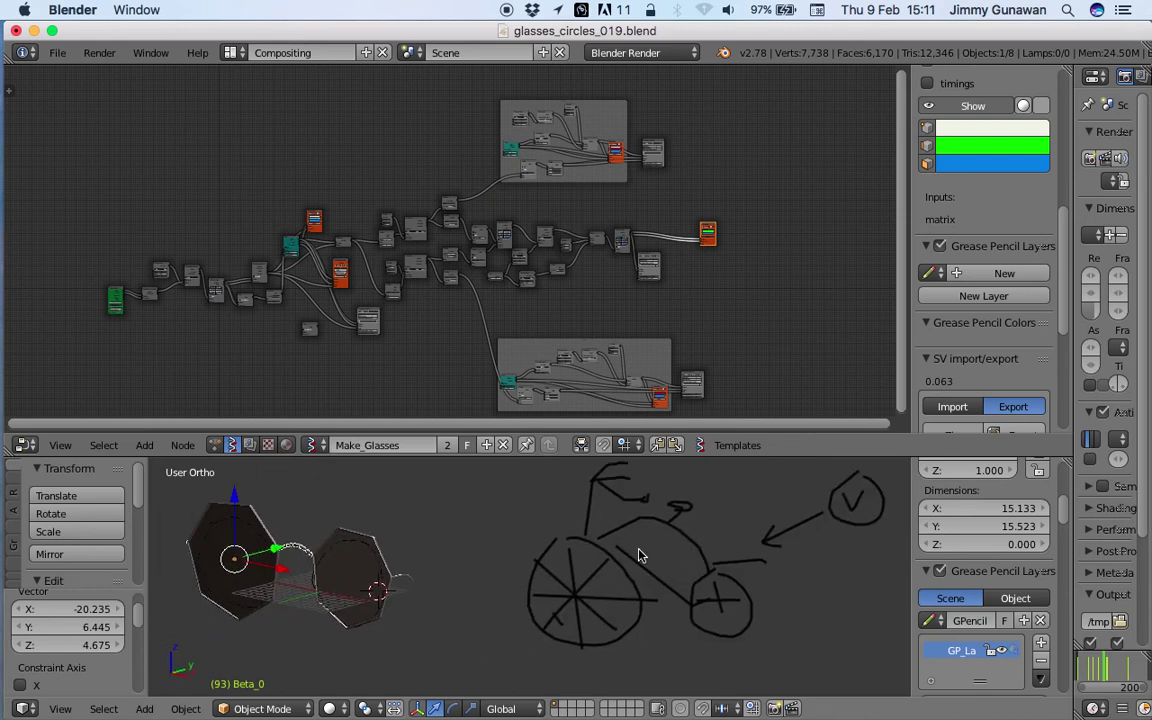